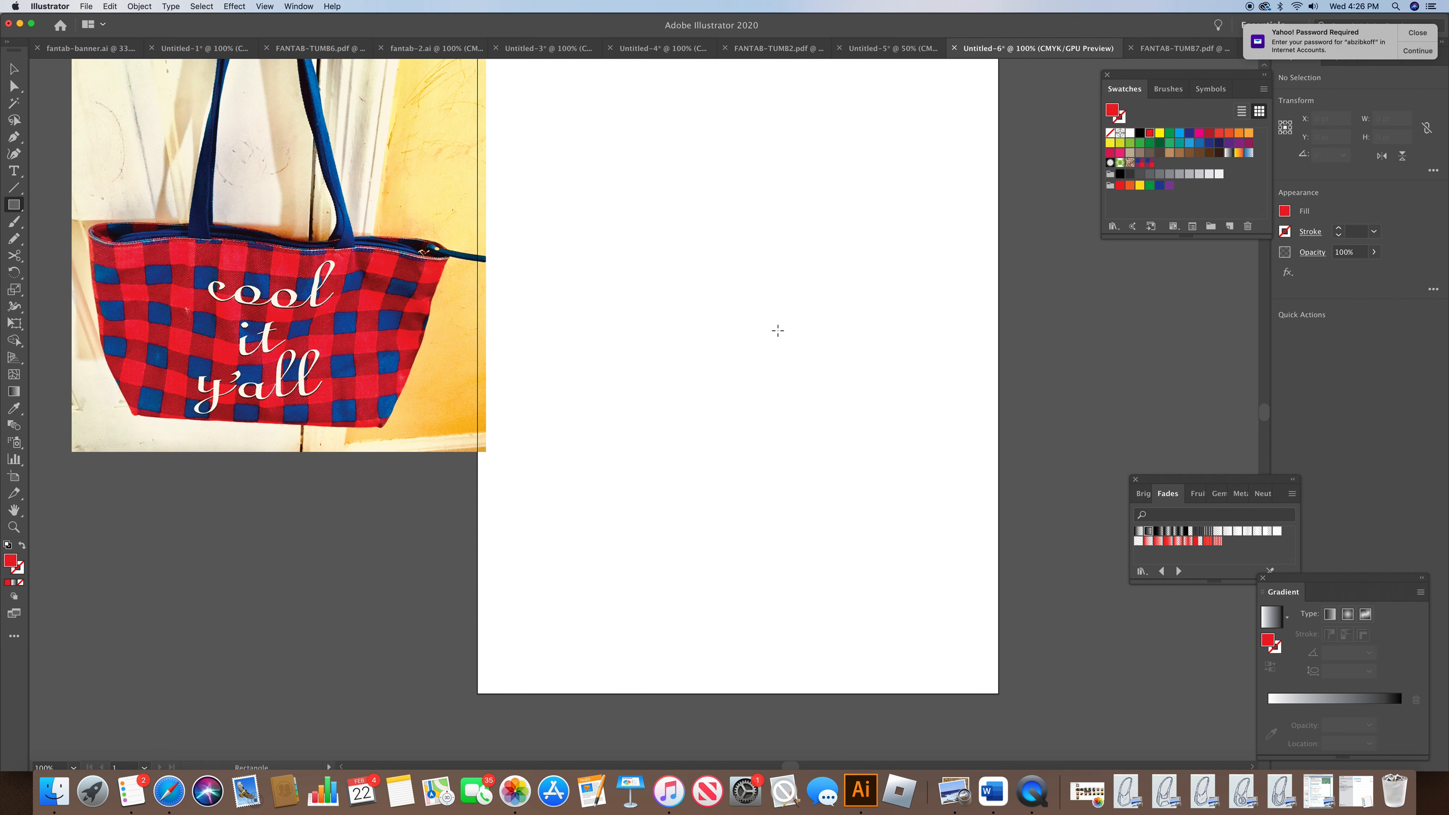
Step: Draw a red square about 123 pt wide and place a blue copy diagonally below it, touching its lower-right corner
{"action": "left_click_drag", "start_coordinate": [610, 272], "coordinate": [715, 377]}
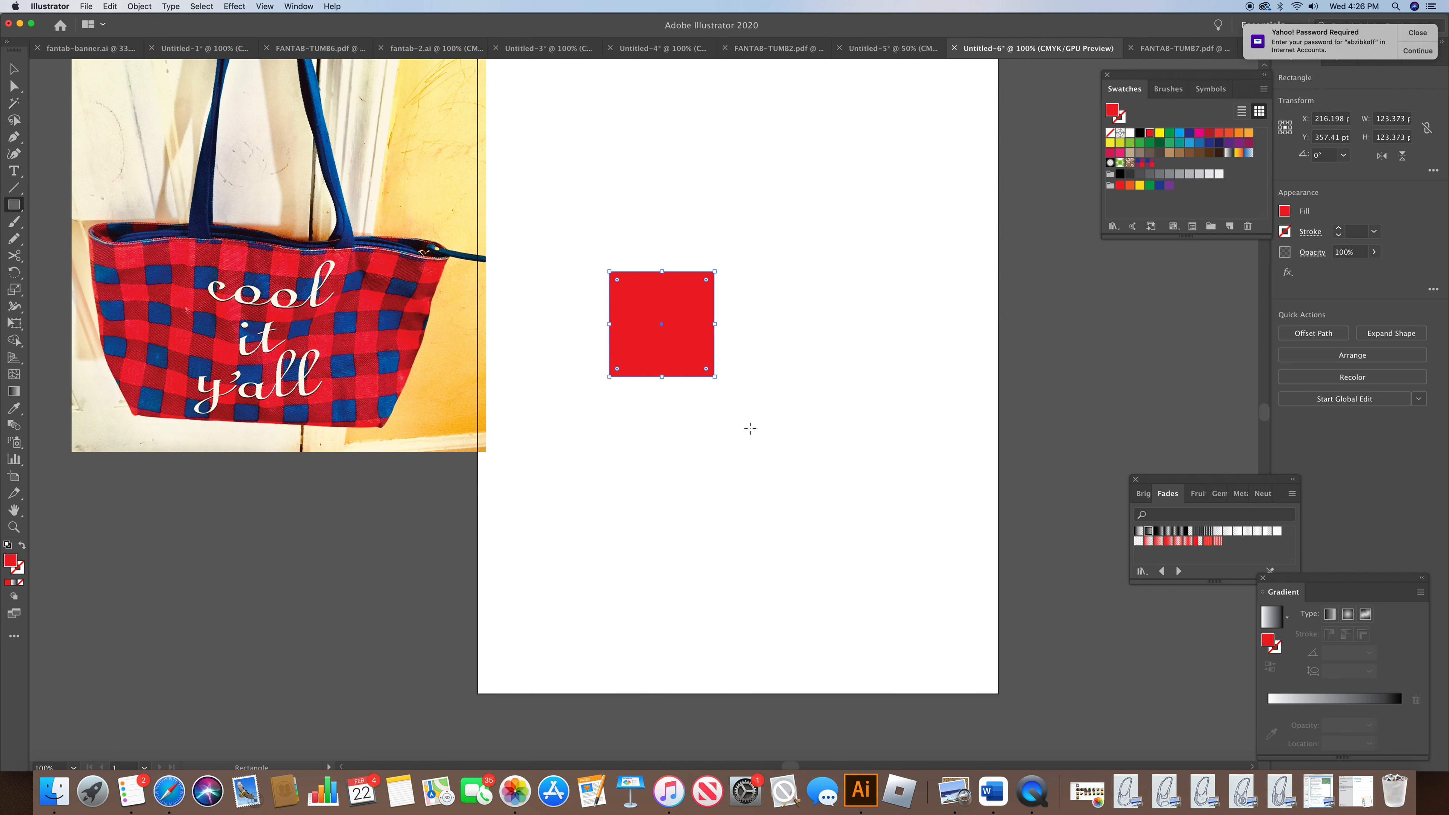
{"action": "key", "text": "super+v"}
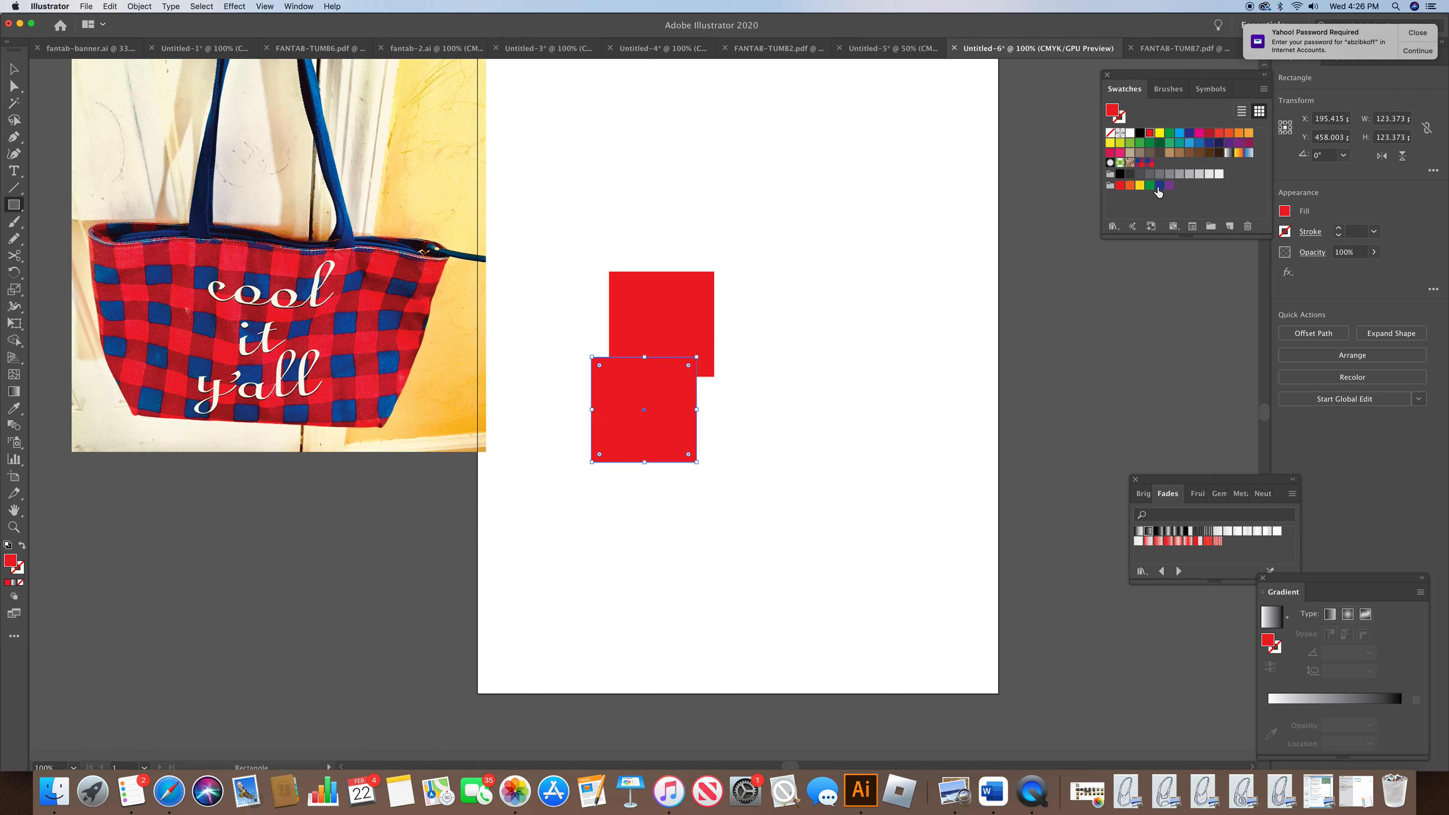
{"action": "left_click", "coordinate": [1158, 186]}
{"action": "left_click", "coordinate": [14, 69]}
{"action": "left_click_drag", "start_coordinate": [666, 430], "coordinate": [788, 448]}
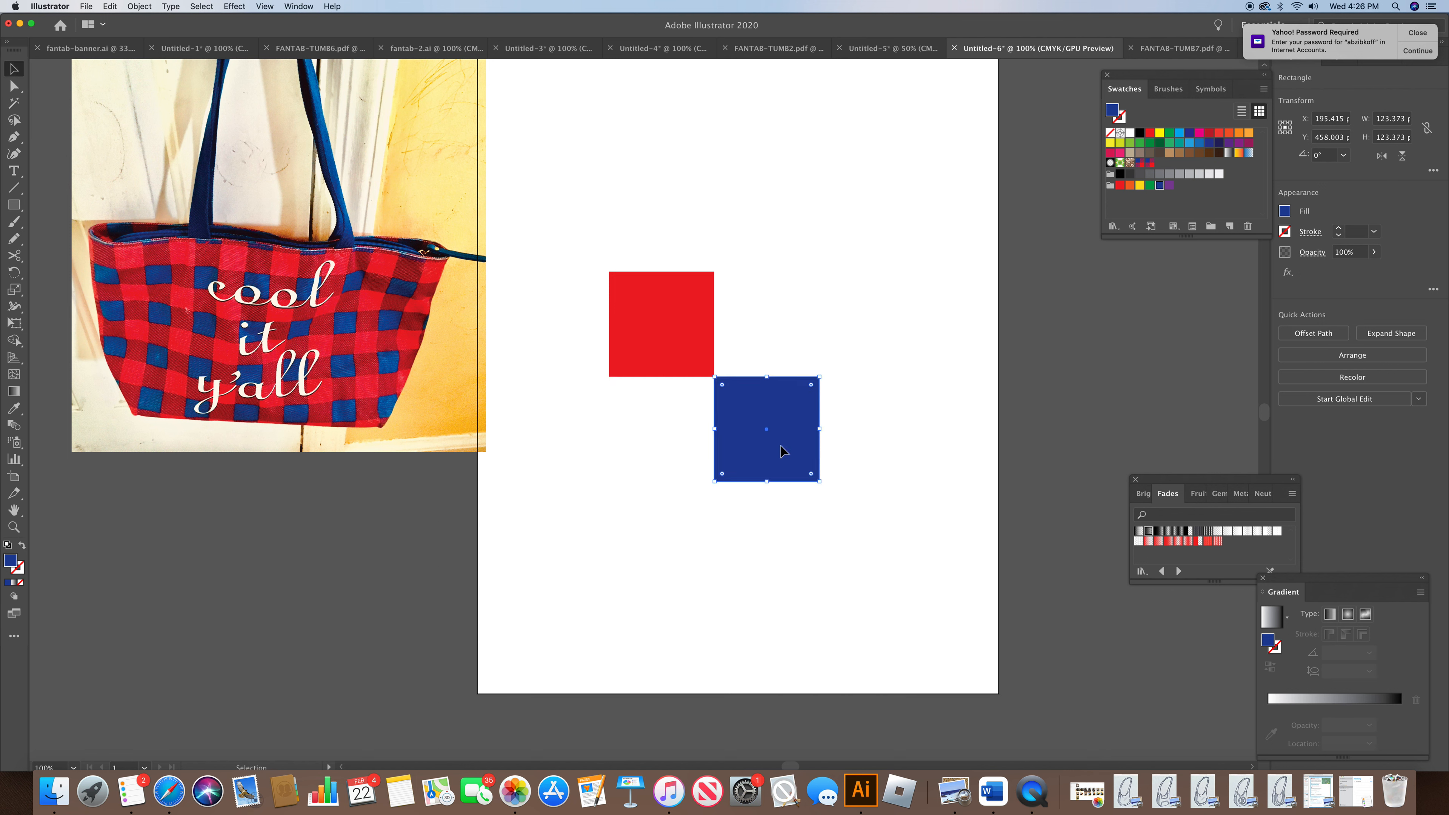
{"action": "left_click", "coordinate": [834, 373]}
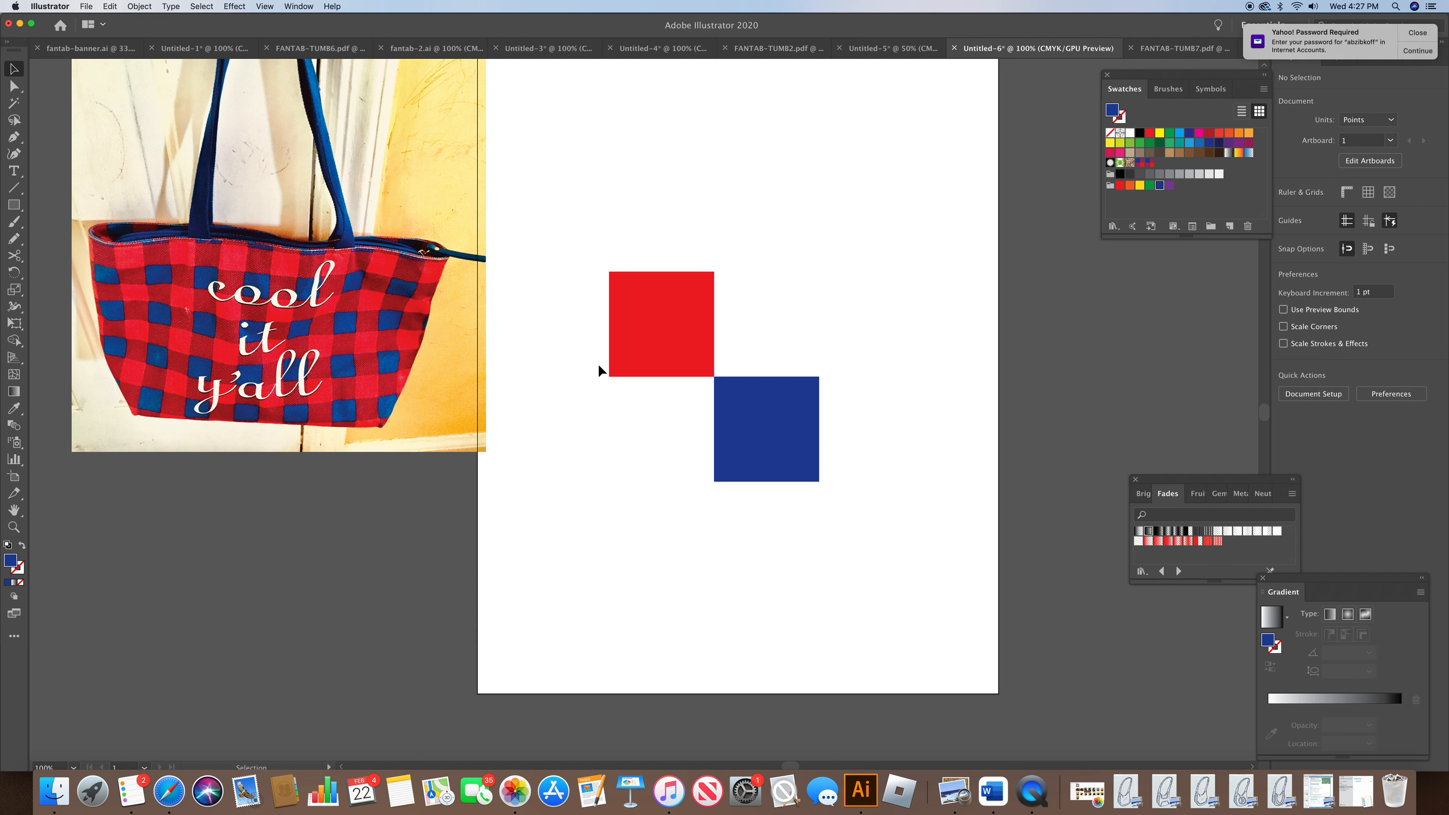
Step: Duplicate the red square and place the copy below the original, beside the blue square with a gap around it
{"action": "left_click", "coordinate": [634, 355]}
{"action": "key", "text": "a"}
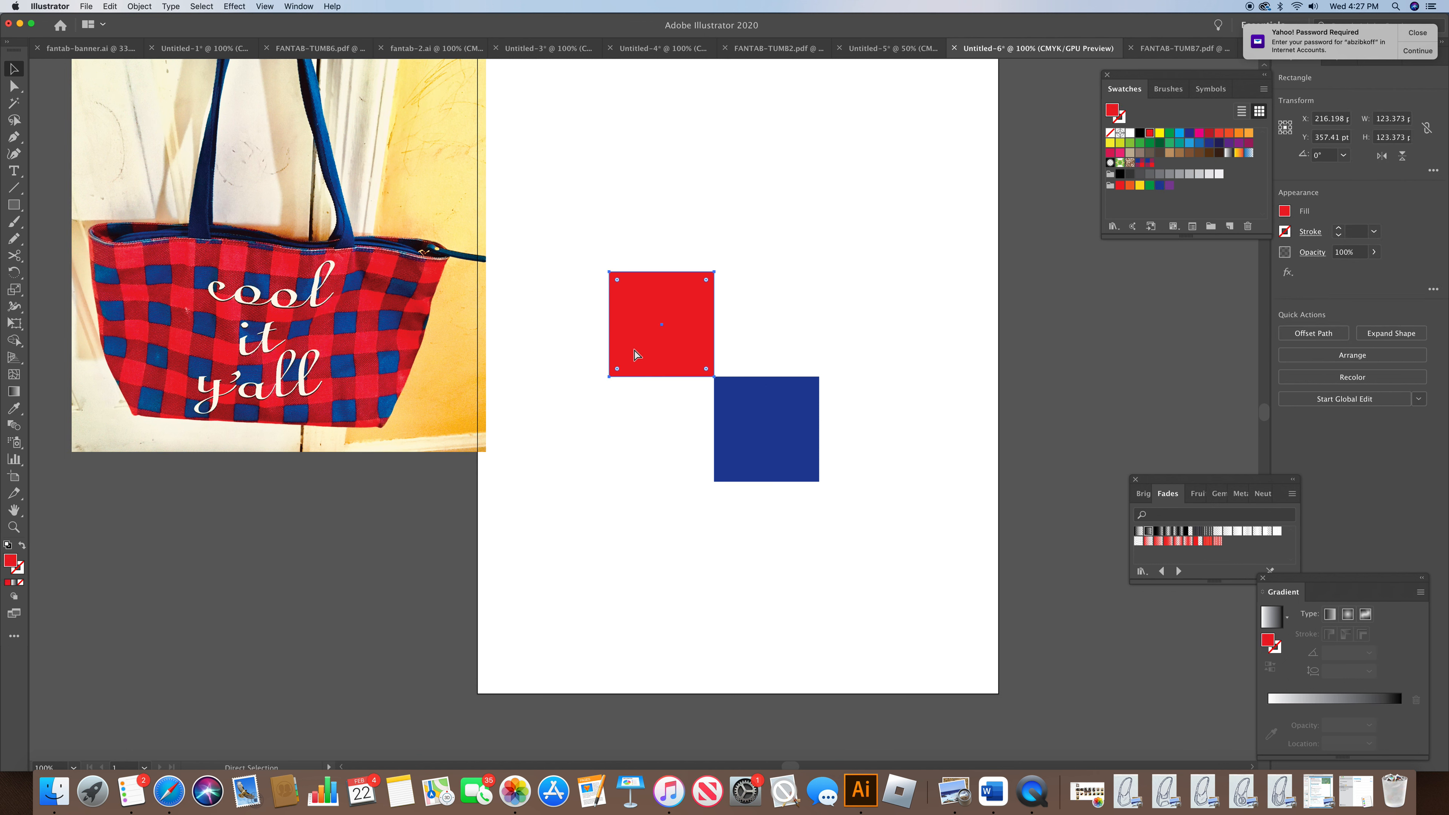
{"action": "key", "text": "super+v"}
{"action": "key", "text": "v"}
{"action": "left_click_drag", "start_coordinate": [664, 429], "coordinate": [661, 463]}
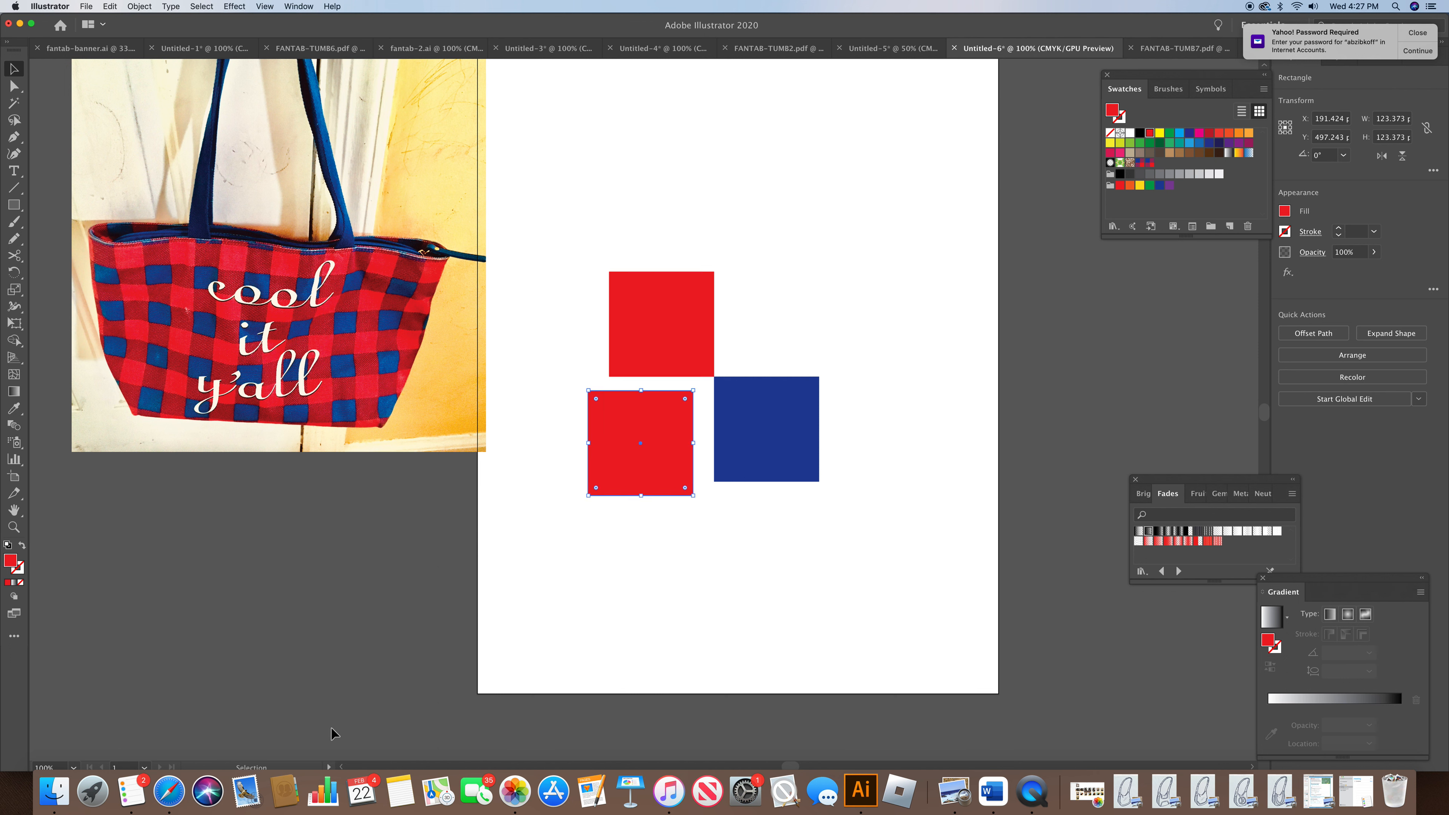
Step: Draw a narrow diagonal stripe with the Pen tool across the lower red square, from upper right to lower left, filled with C=100 M=90 Y=0 K=0 blue
{"action": "left_click", "coordinate": [73, 766]}
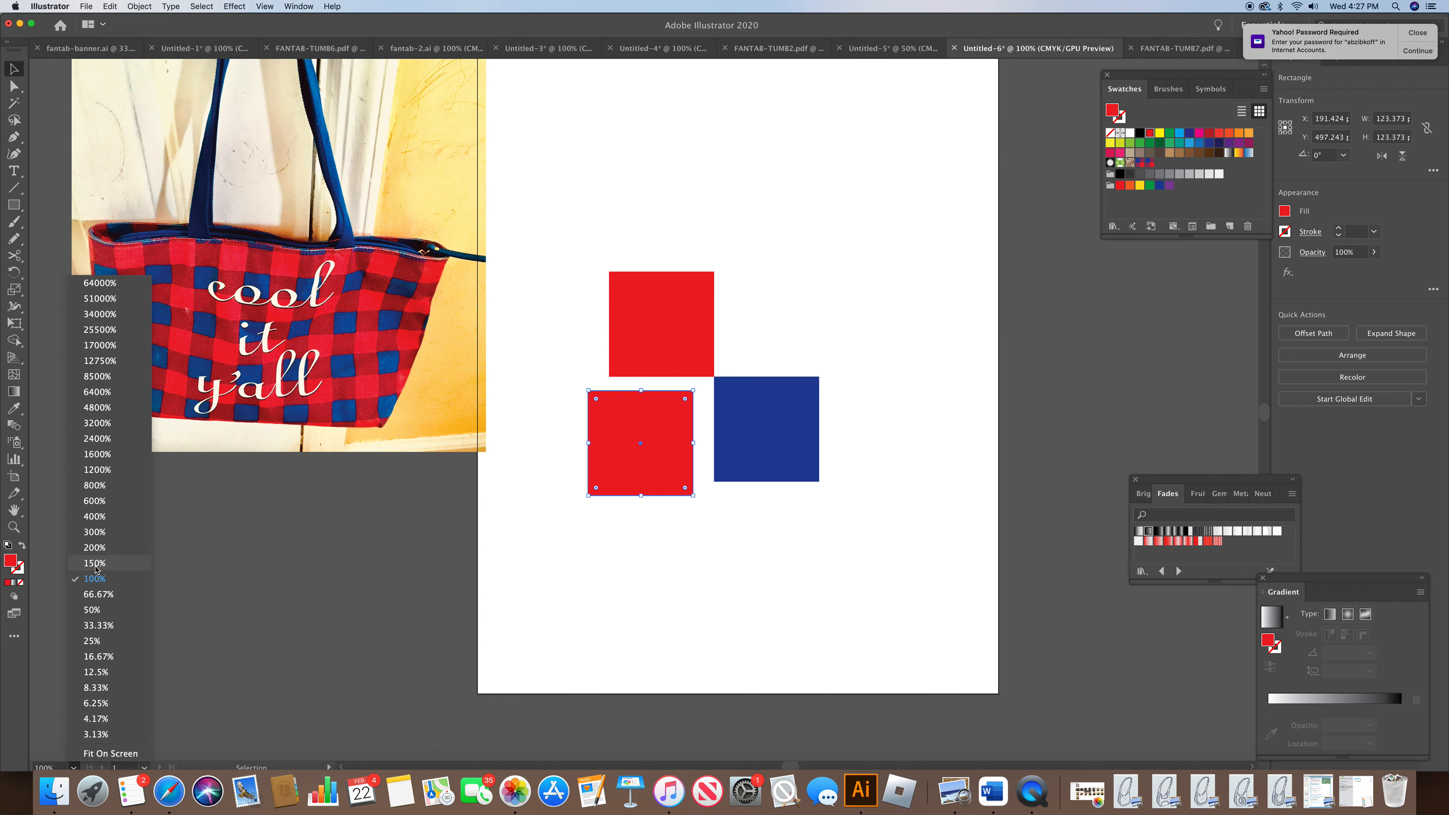
{"action": "left_click", "coordinate": [95, 516]}
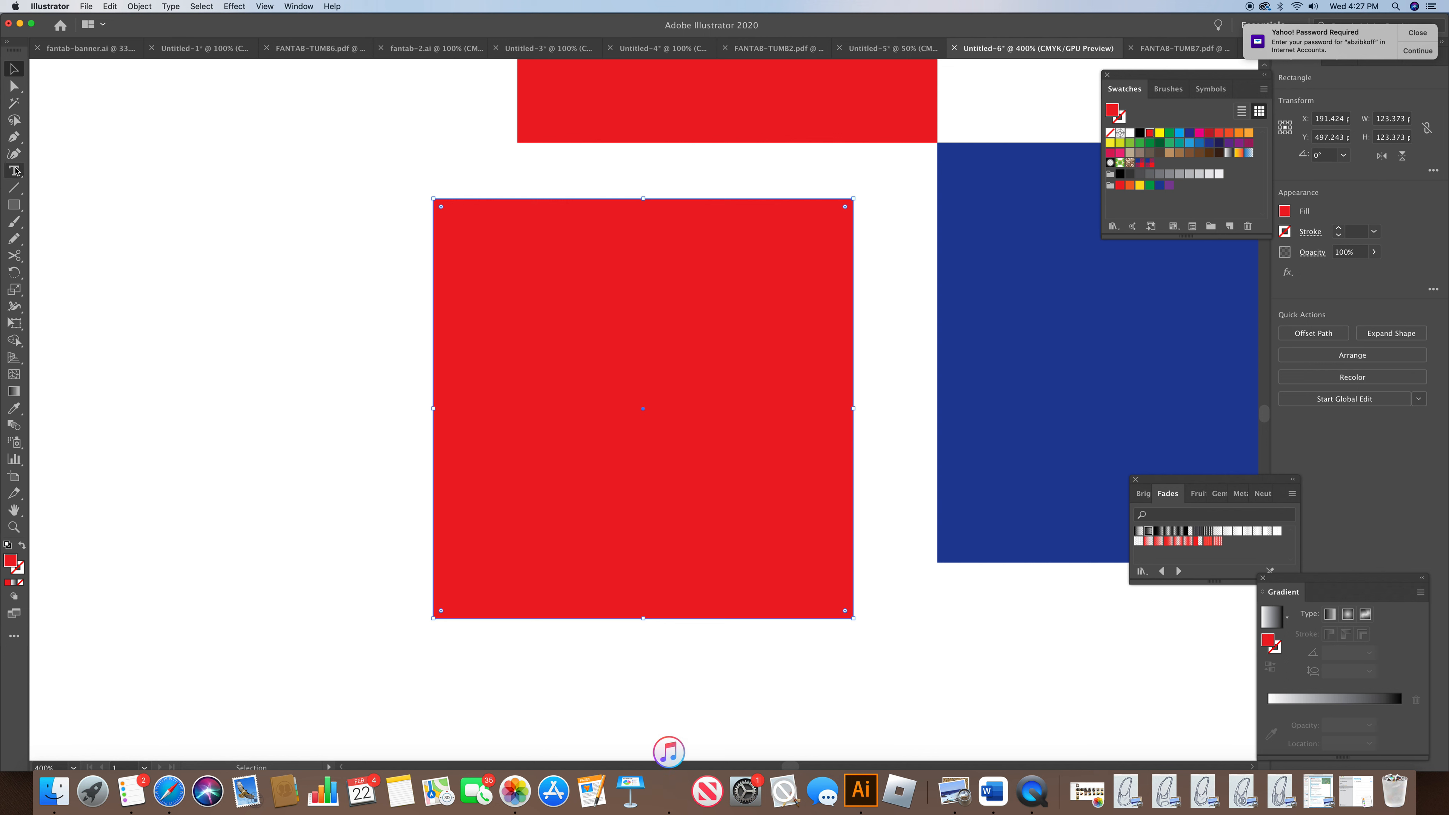
{"action": "left_click", "coordinate": [14, 137]}
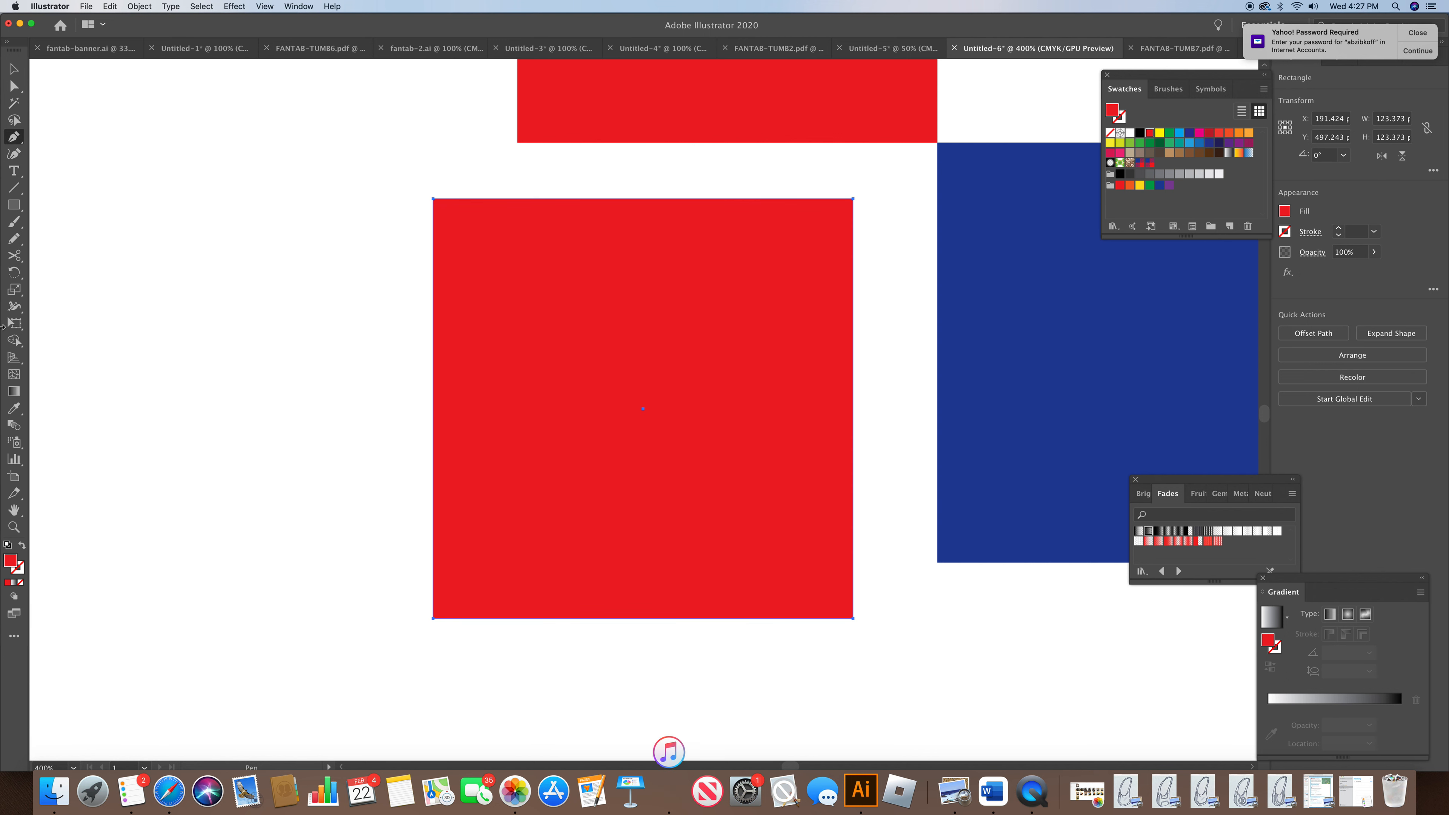
{"action": "left_click", "coordinate": [844, 200]}
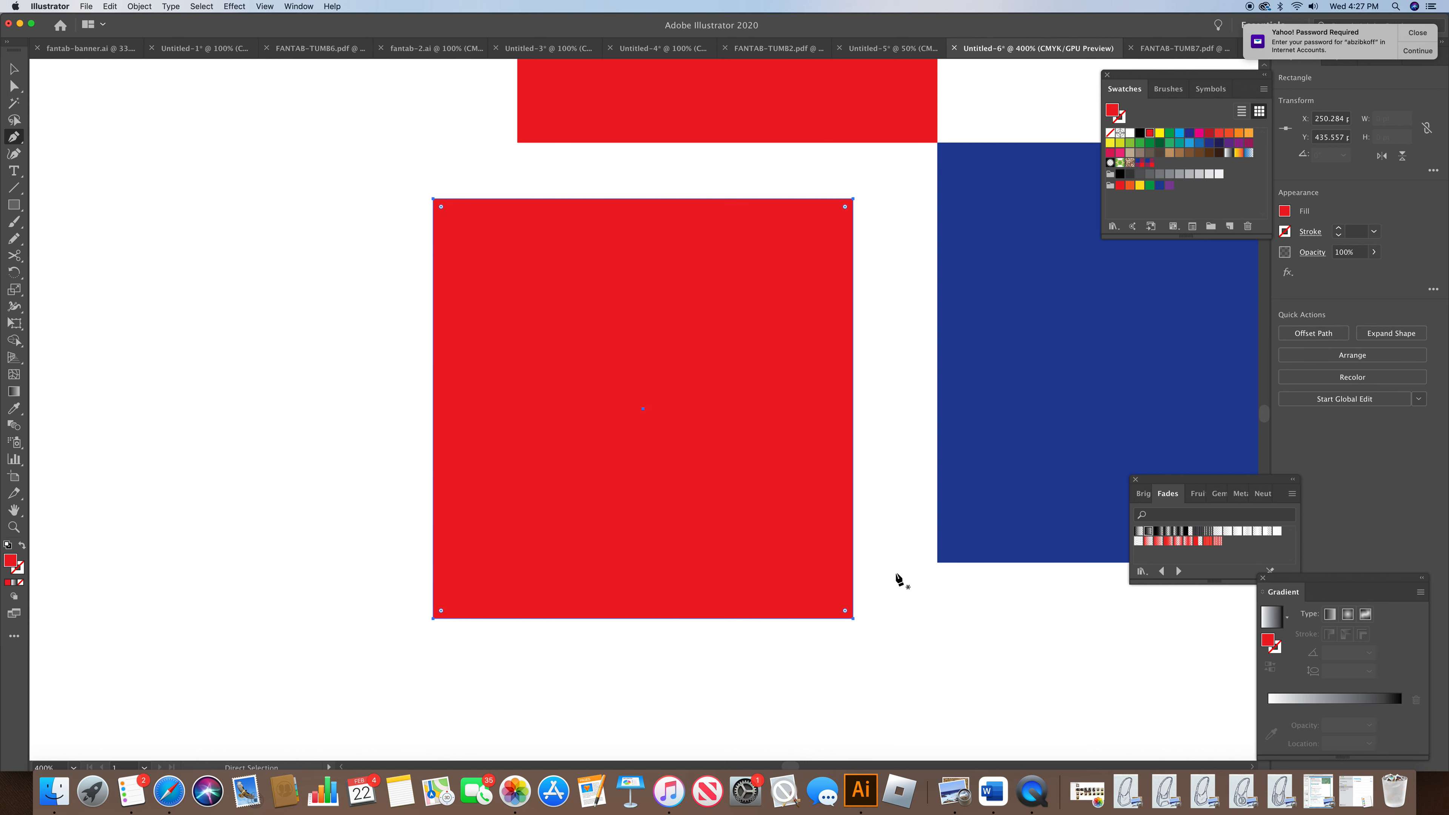
{"action": "left_click", "coordinate": [889, 556], "text": "super"}
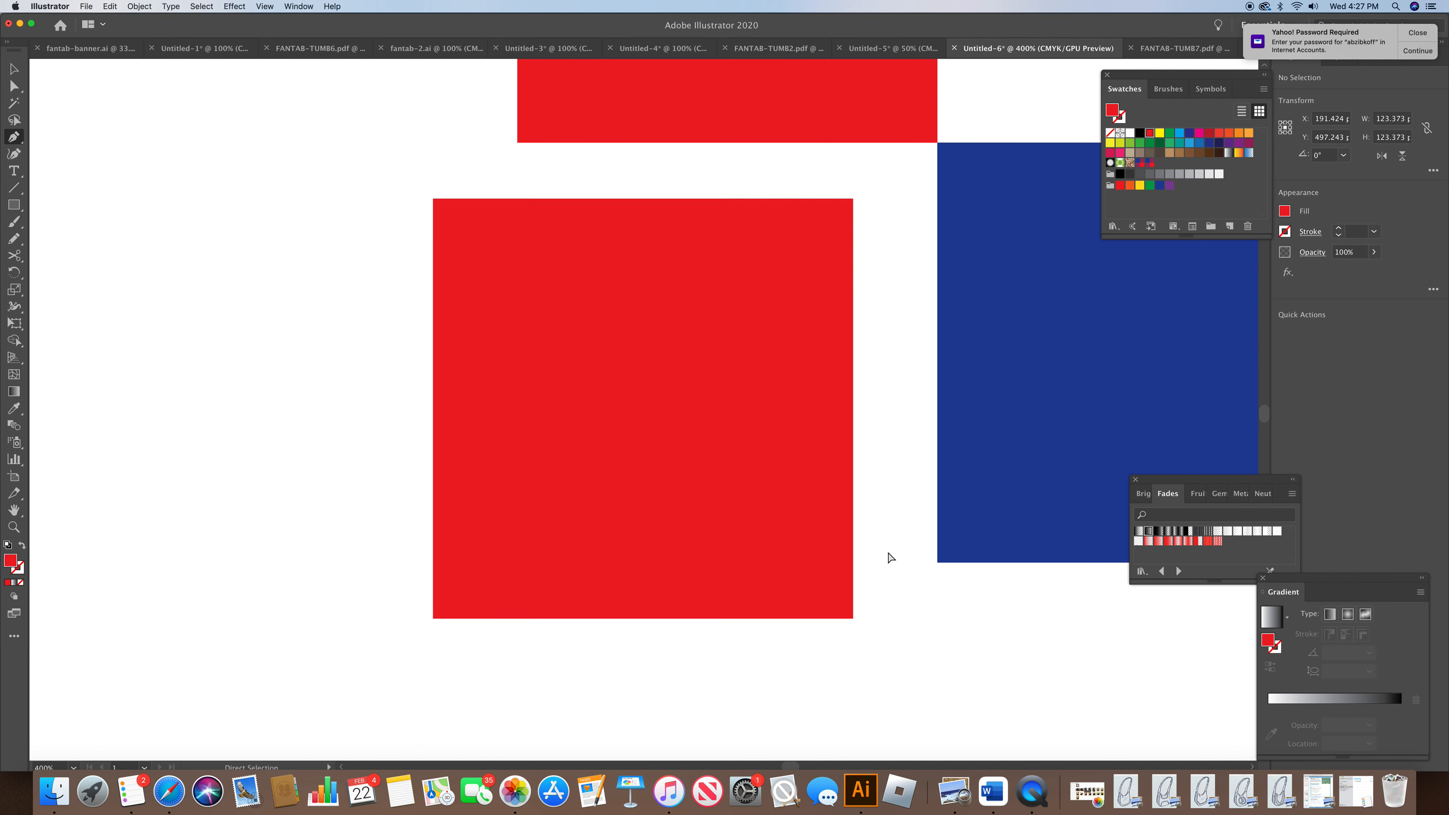
{"action": "left_click", "coordinate": [845, 198]}
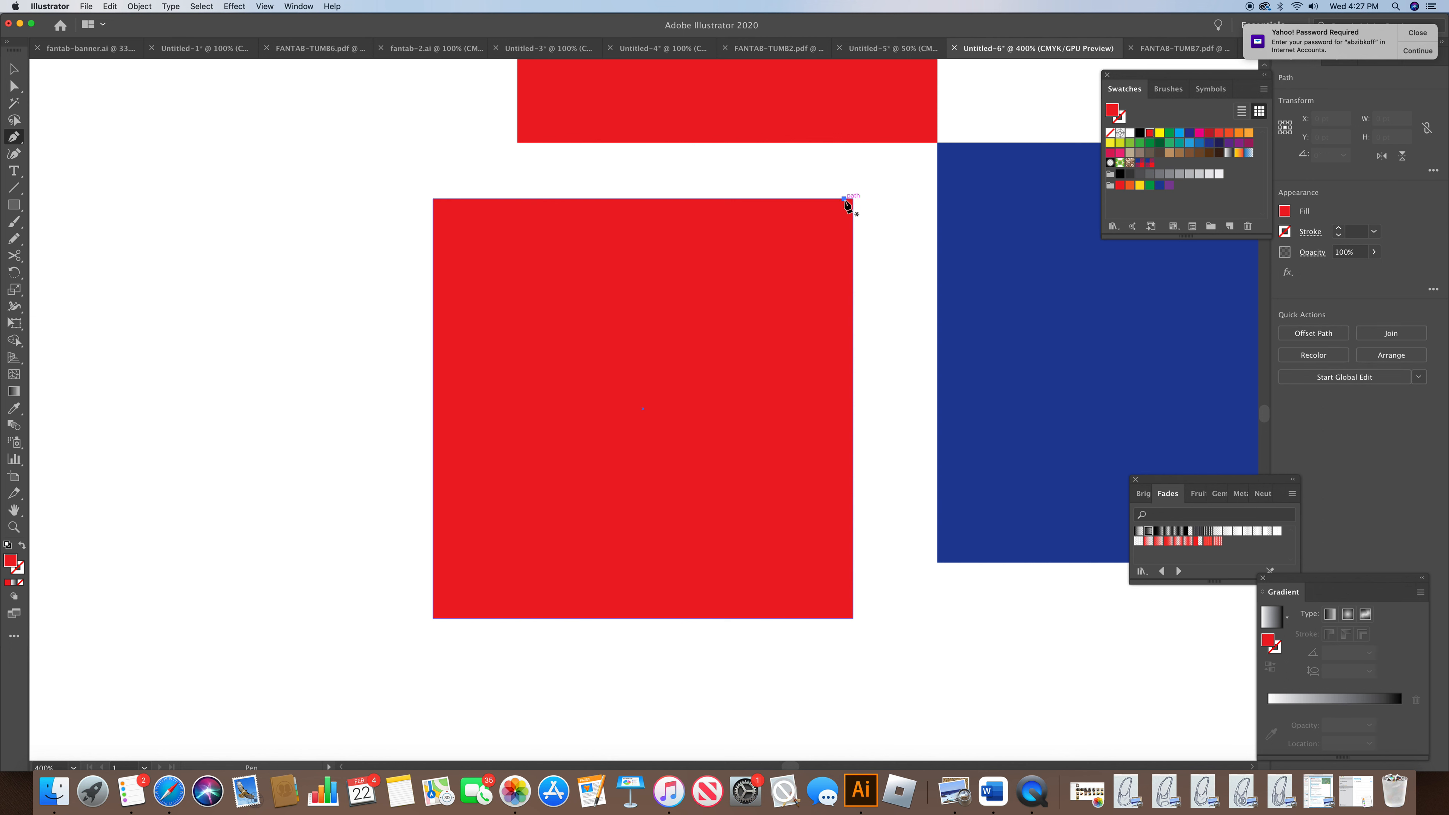
{"action": "left_click", "coordinate": [434, 609]}
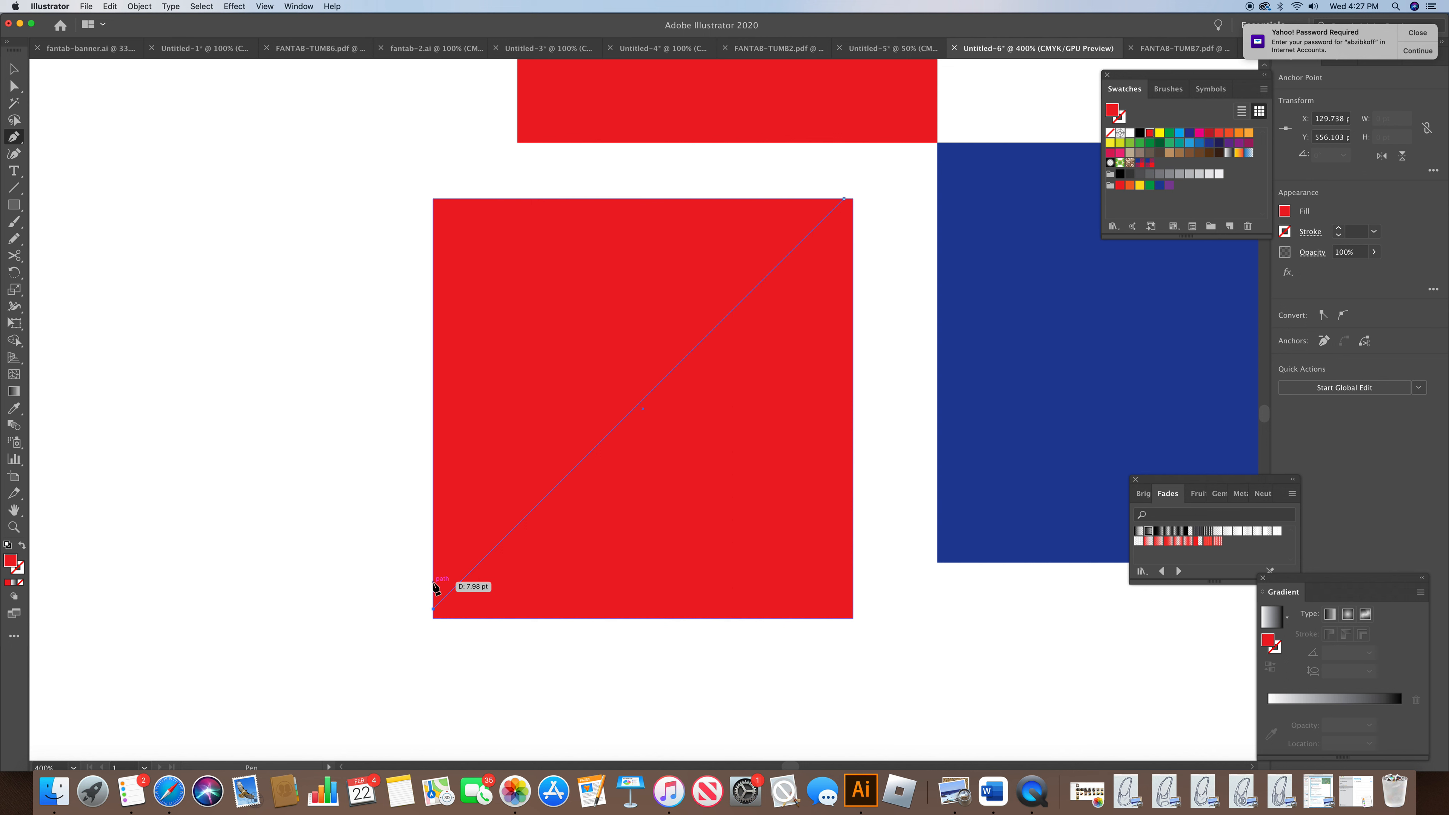
{"action": "left_click", "coordinate": [820, 200]}
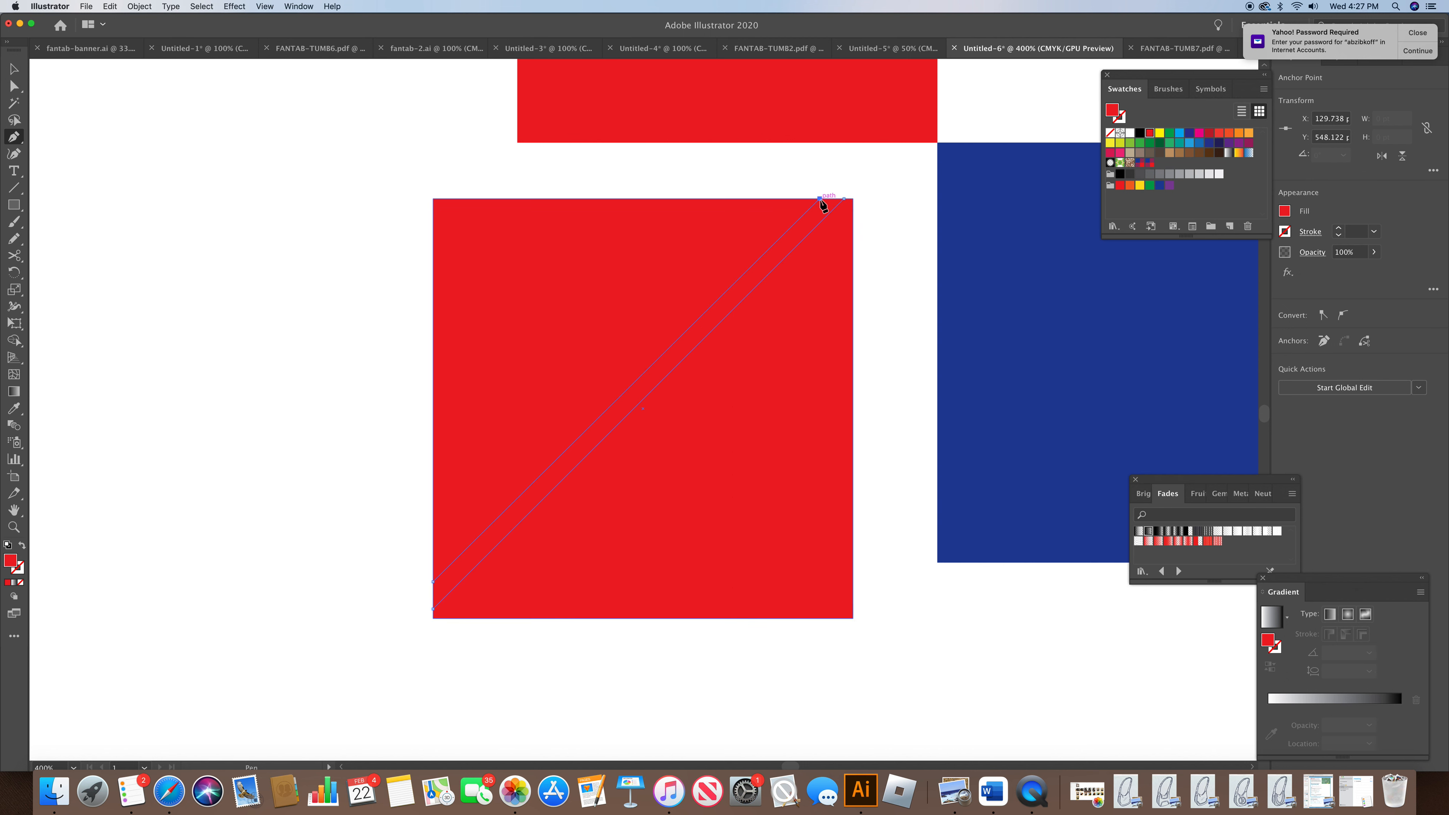
{"action": "left_click", "coordinate": [844, 199]}
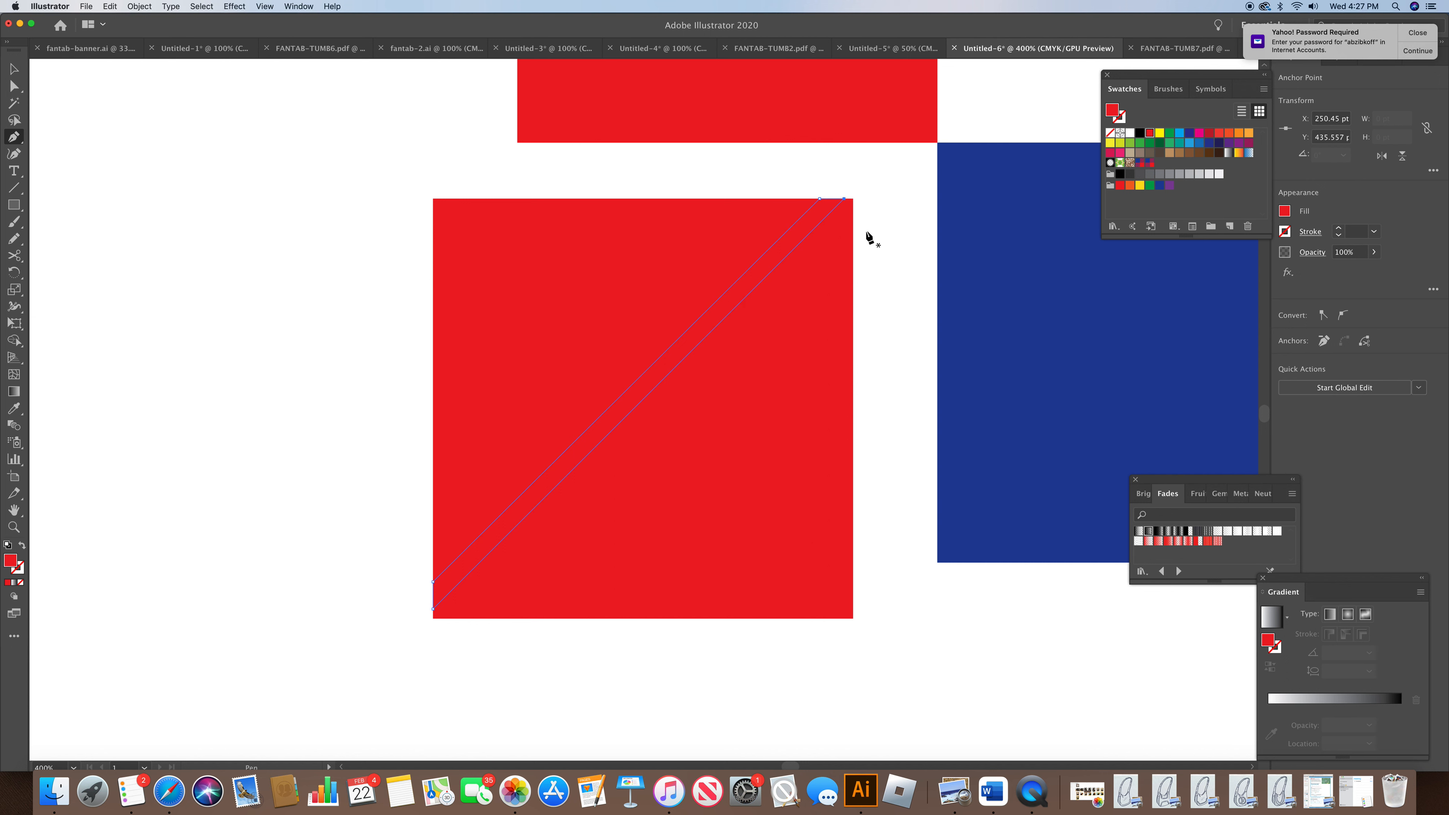
{"action": "left_click", "coordinate": [1161, 186]}
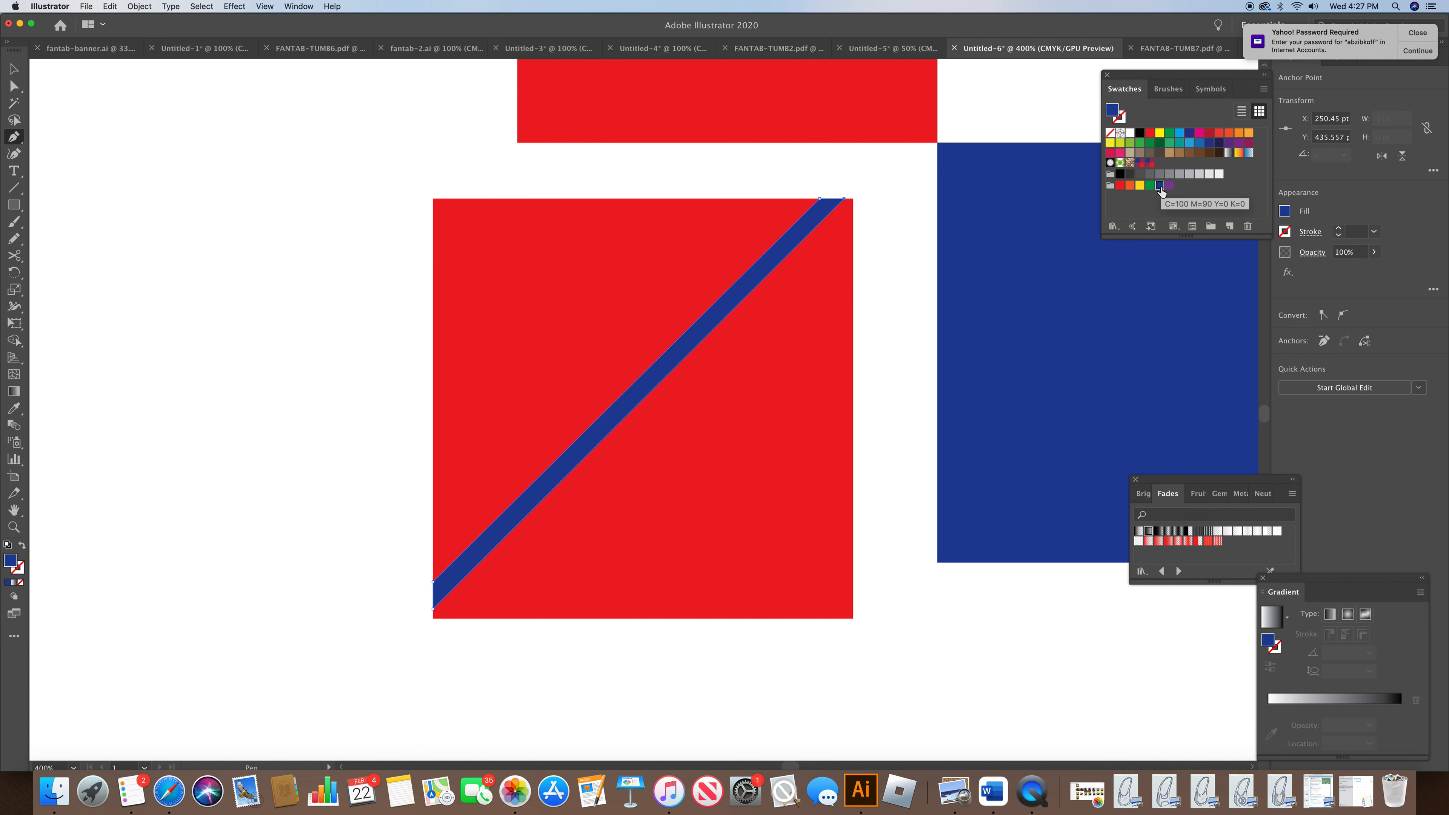
{"action": "left_click", "coordinate": [13, 69]}
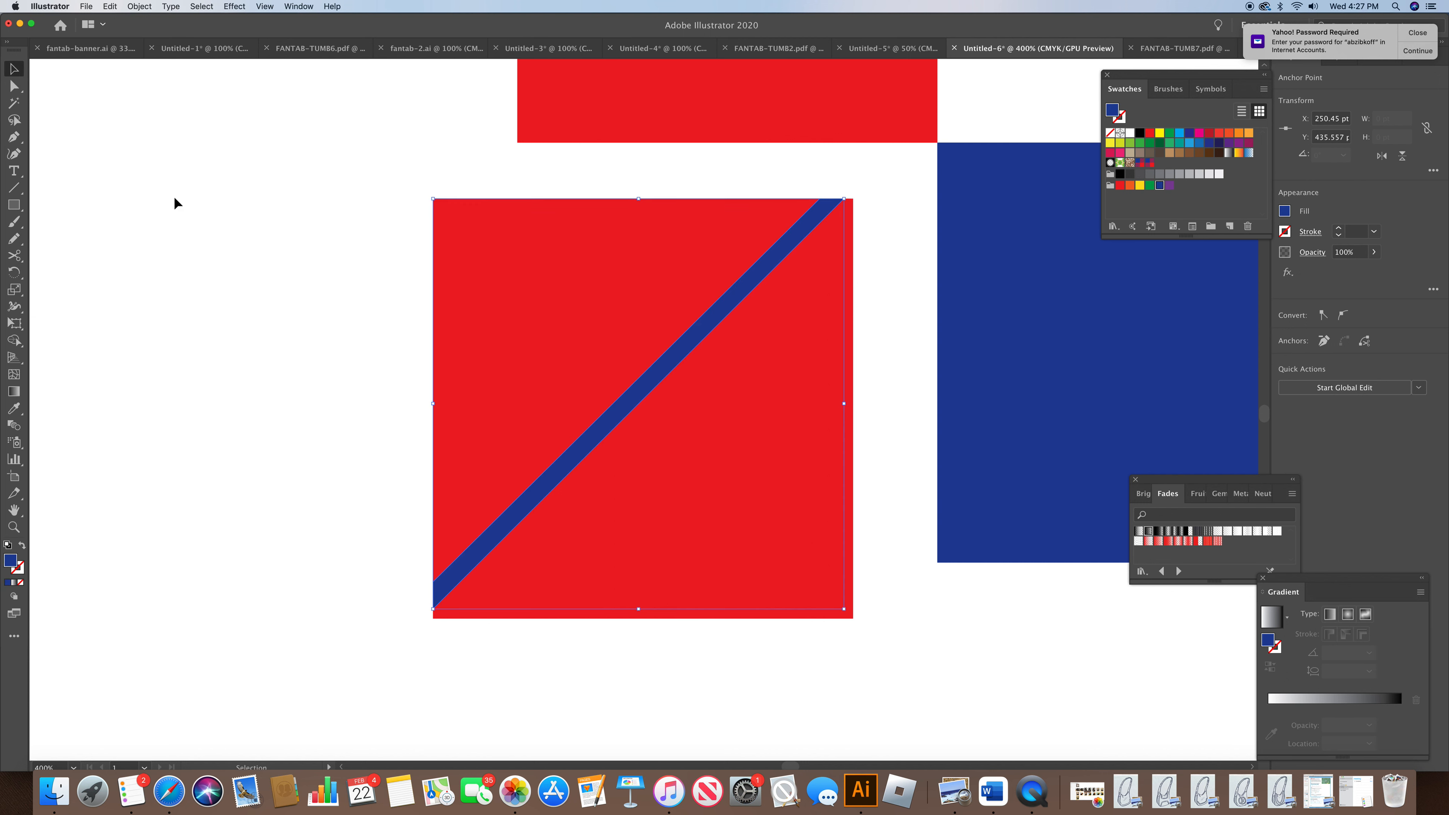
{"action": "left_click", "coordinate": [234, 241]}
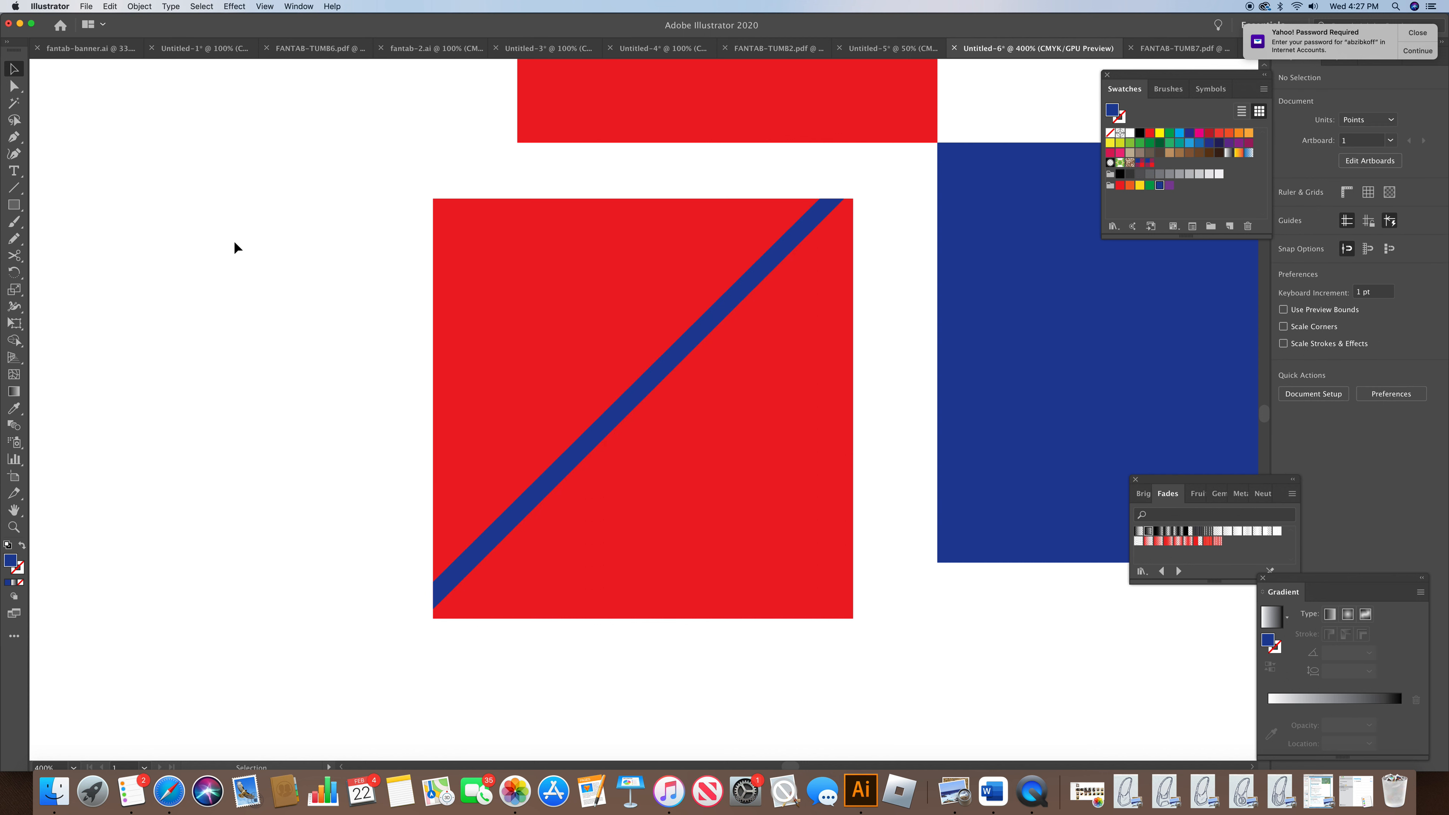
Step: Duplicate the blue stripe just above the original and pull its upper end points back along the diagonal to the square's top edge
{"action": "left_click", "coordinate": [608, 429]}
{"action": "key", "text": "super+v"}
{"action": "left_click_drag", "start_coordinate": [607, 425], "coordinate": [603, 369]}
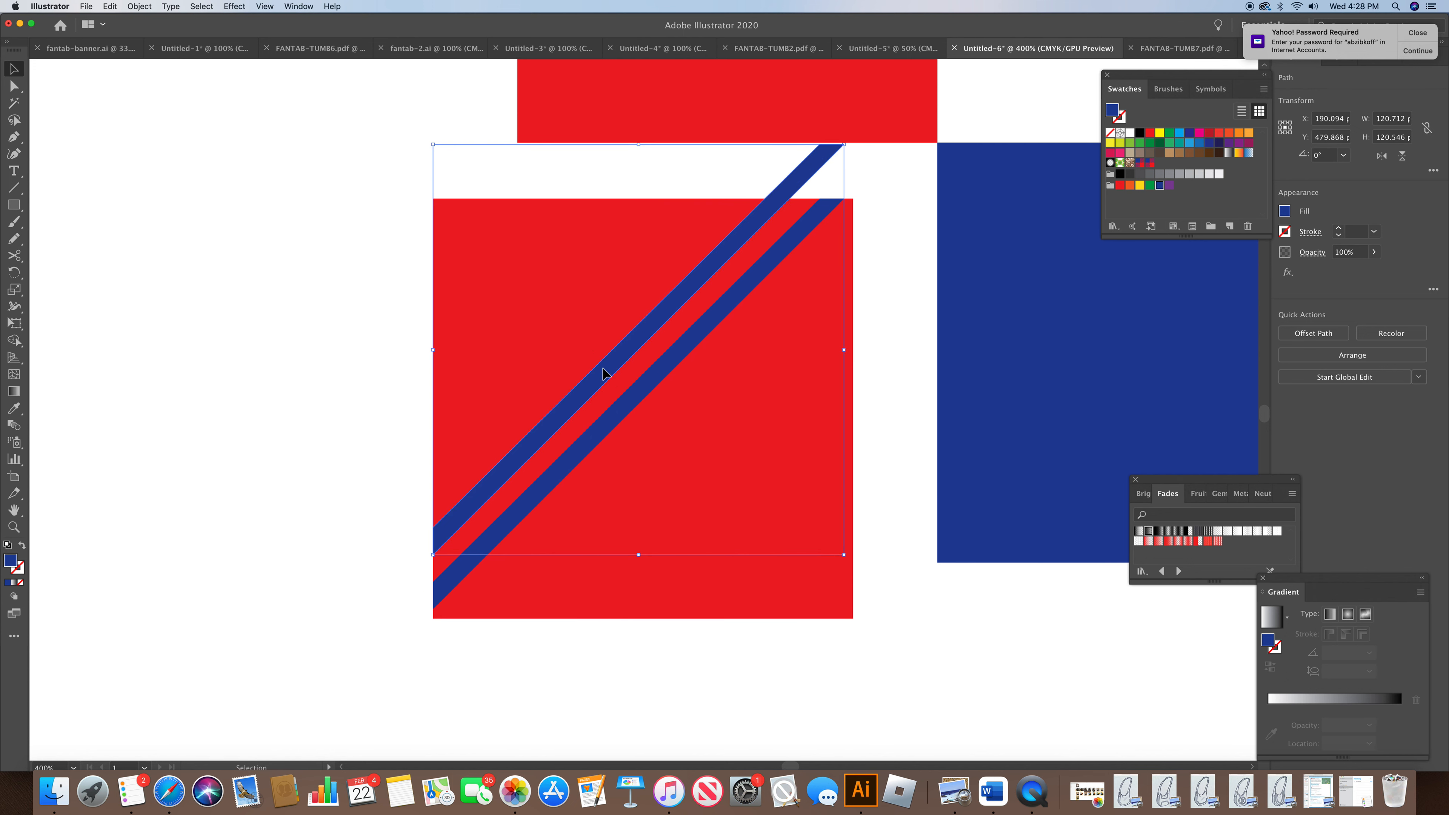
{"action": "key", "text": "a"}
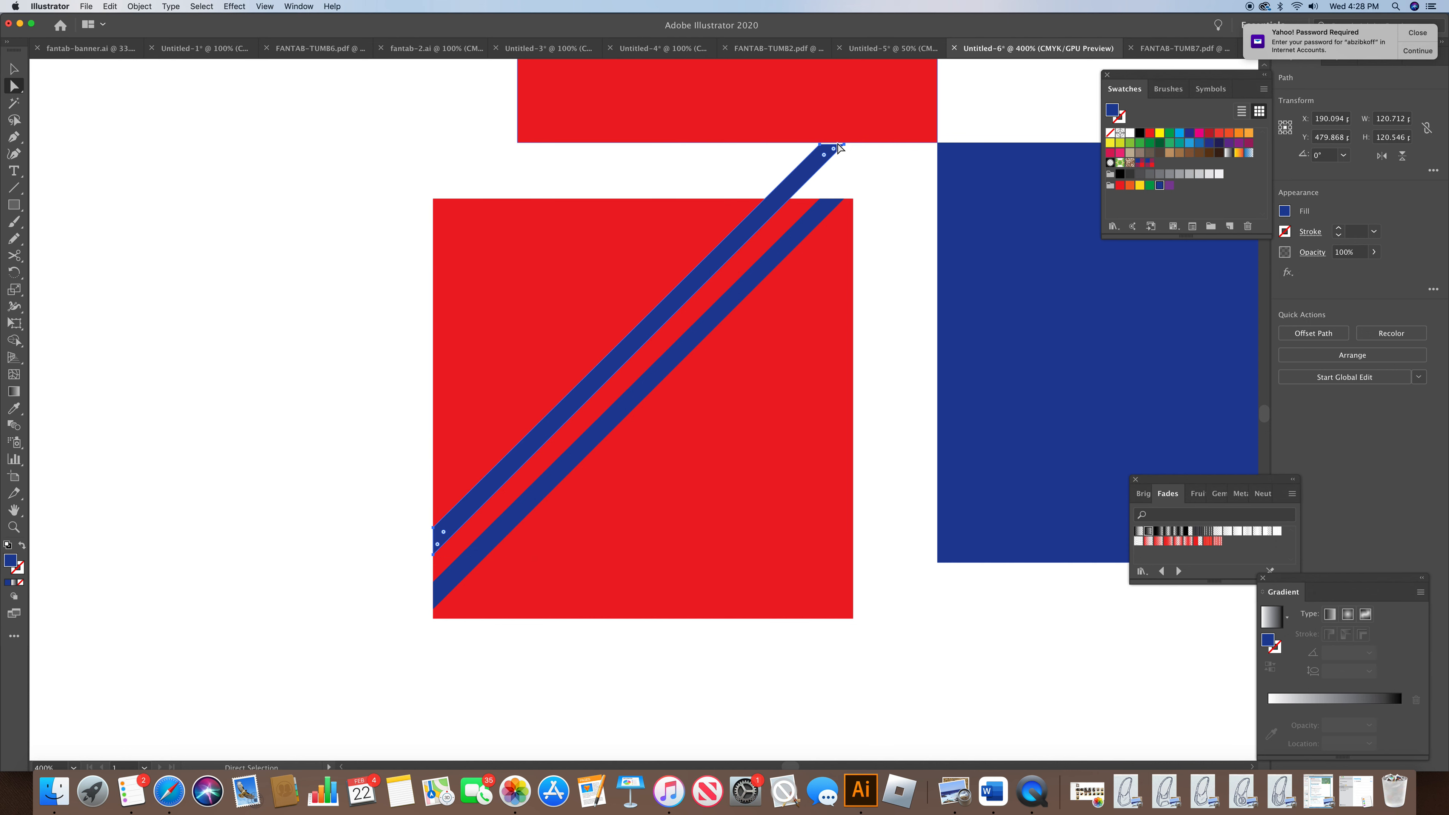
{"action": "left_click", "coordinate": [819, 145]}
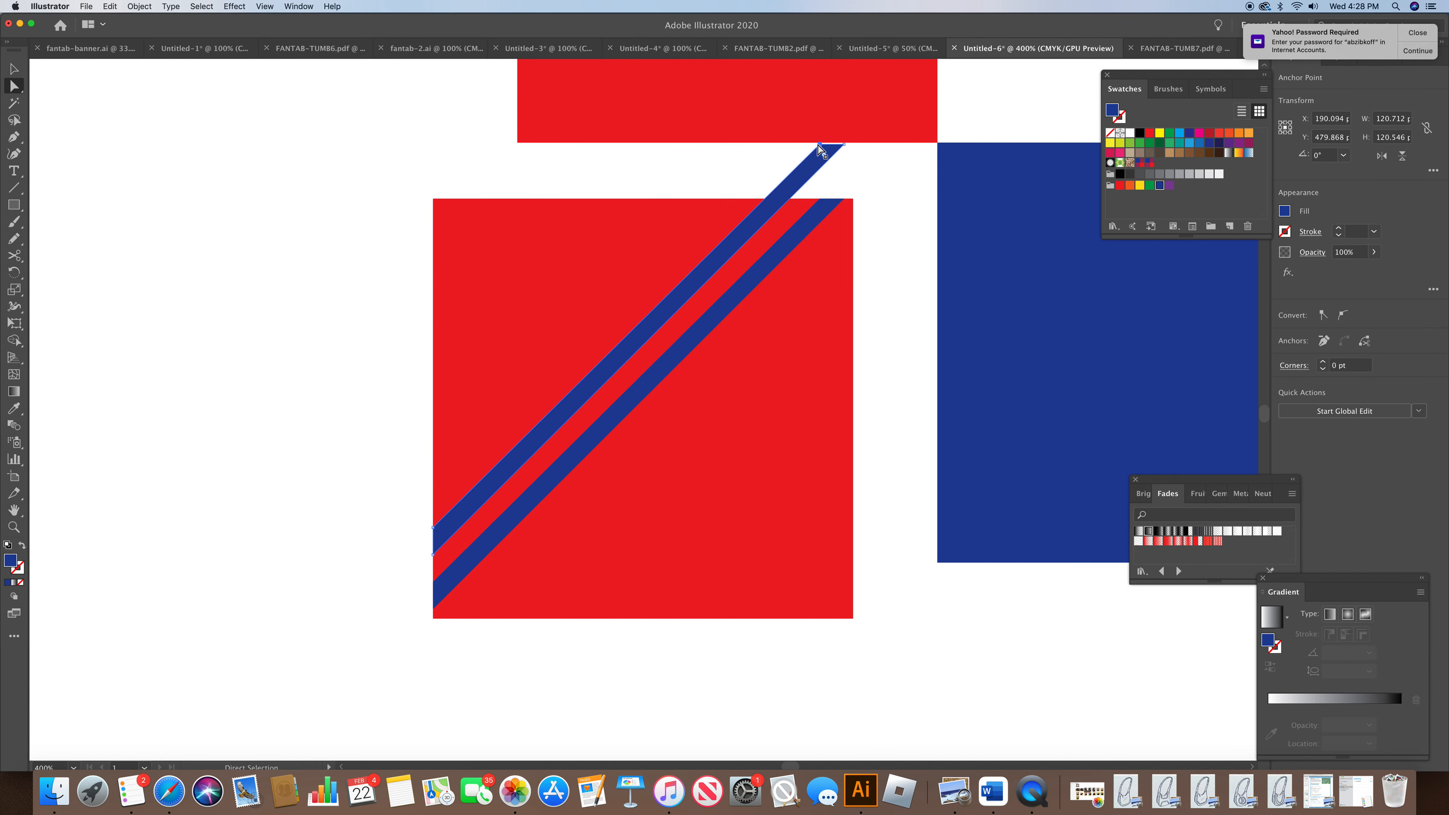
{"action": "left_click", "coordinate": [840, 146], "text": "shift"}
{"action": "left_click_drag", "start_coordinate": [845, 149], "coordinate": [790, 201]}
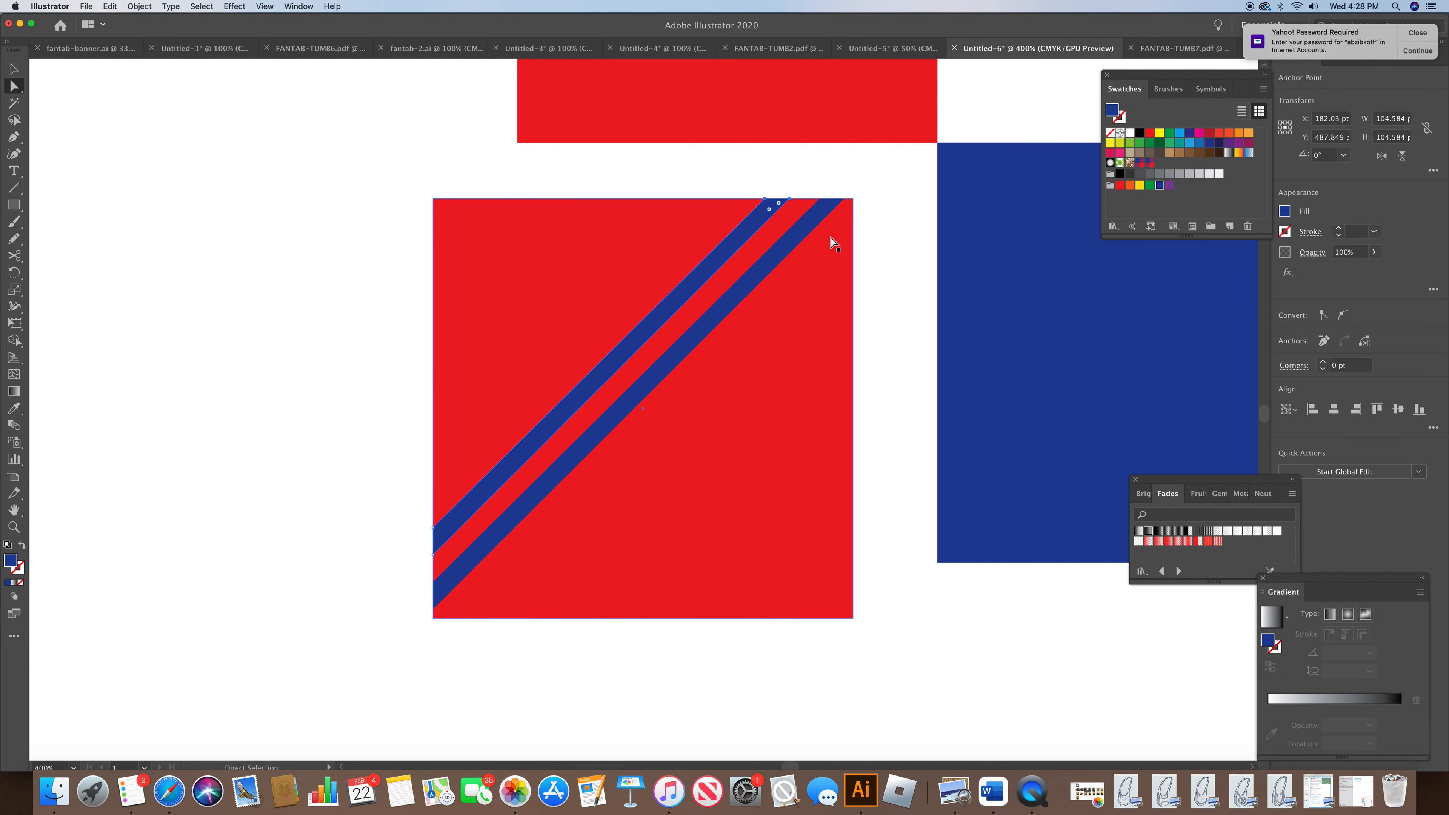
Step: Add a third evenly spaced stripe above the second and shorten its upper end to the square's top edge
{"action": "left_click_drag", "start_coordinate": [671, 308], "coordinate": [671, 246]}
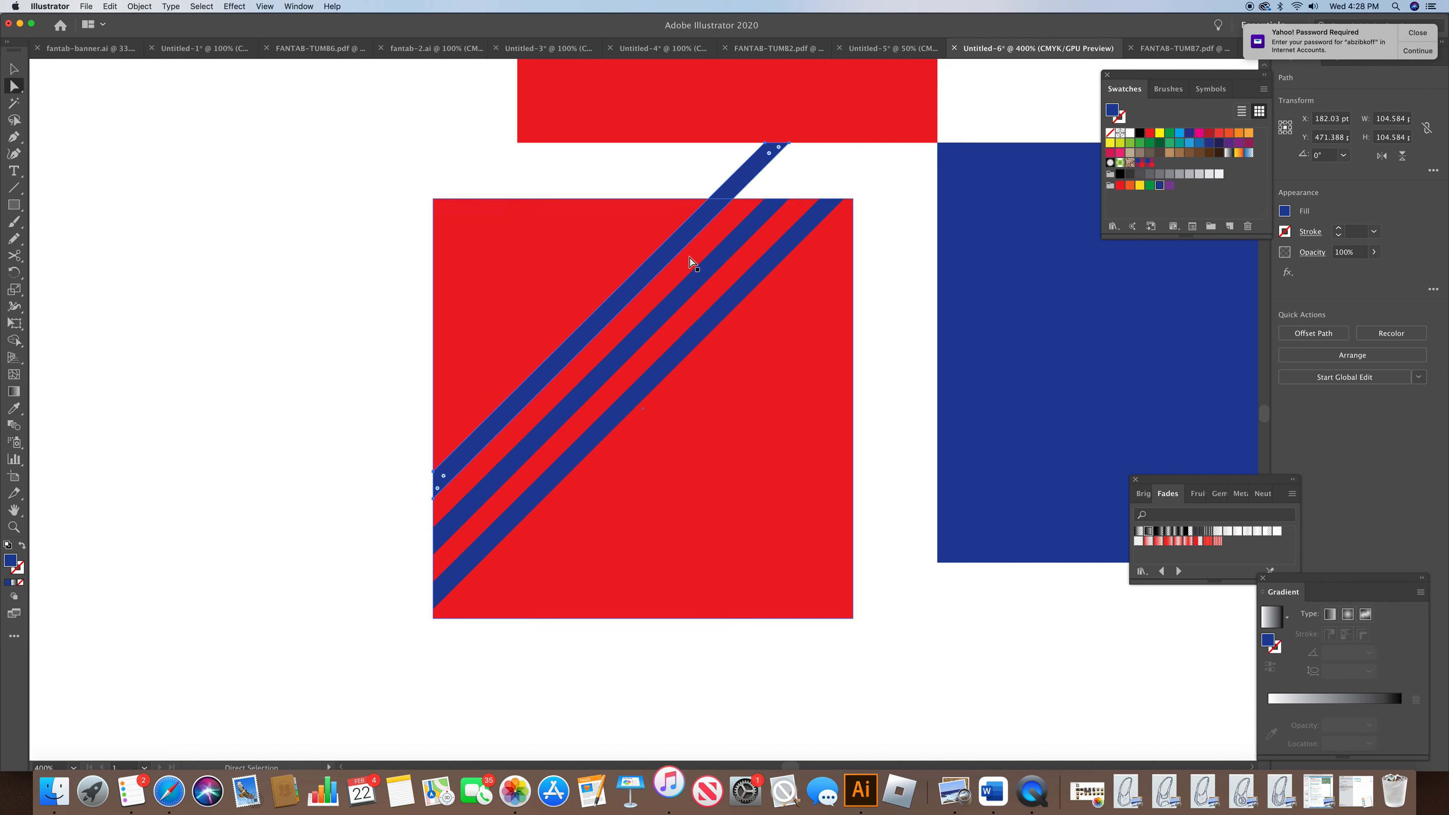
{"action": "left_click", "coordinate": [765, 148]}
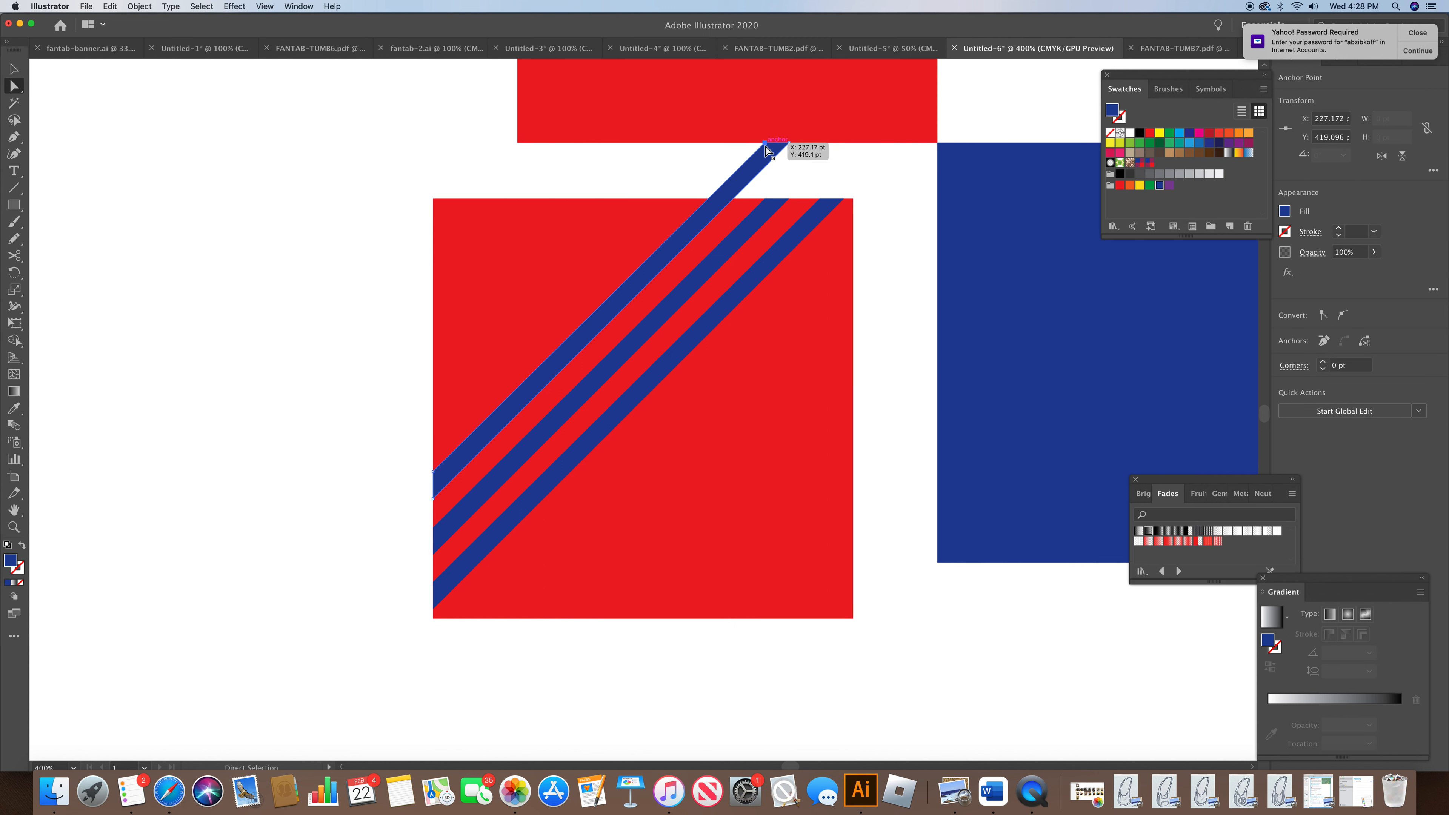
{"action": "left_click_drag", "start_coordinate": [792, 147], "coordinate": [711, 202]}
{"action": "left_click", "coordinate": [748, 182]}
Step: Copy all three blue stripes and place the copies above them at the same spacing, aligned to the square's left edge
{"action": "left_click", "coordinate": [703, 345]}
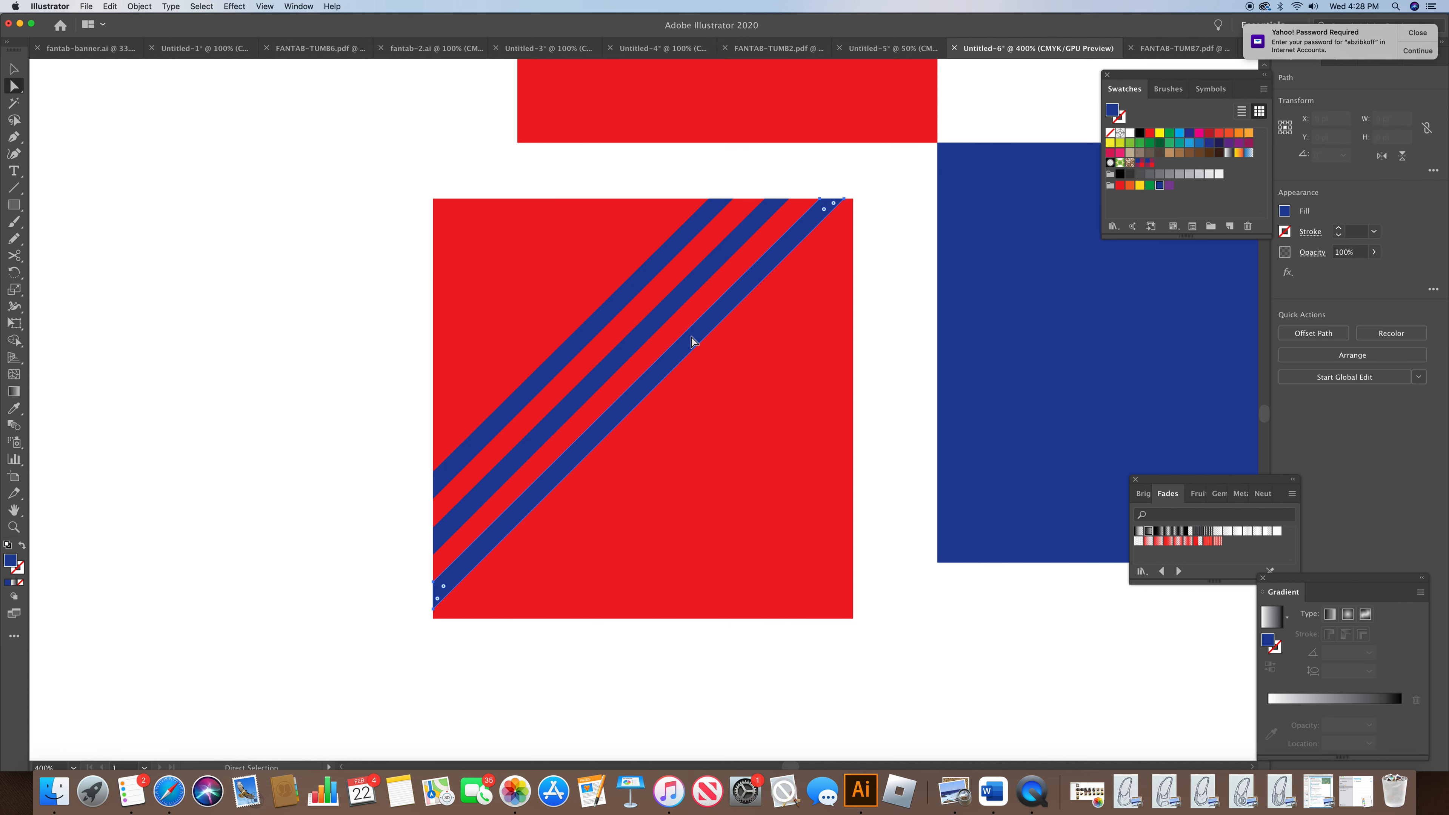
{"action": "left_click", "coordinate": [655, 324], "text": "shift"}
{"action": "left_click", "coordinate": [622, 301], "text": "shift"}
{"action": "key", "text": "super+c"}
{"action": "key", "text": "super+v"}
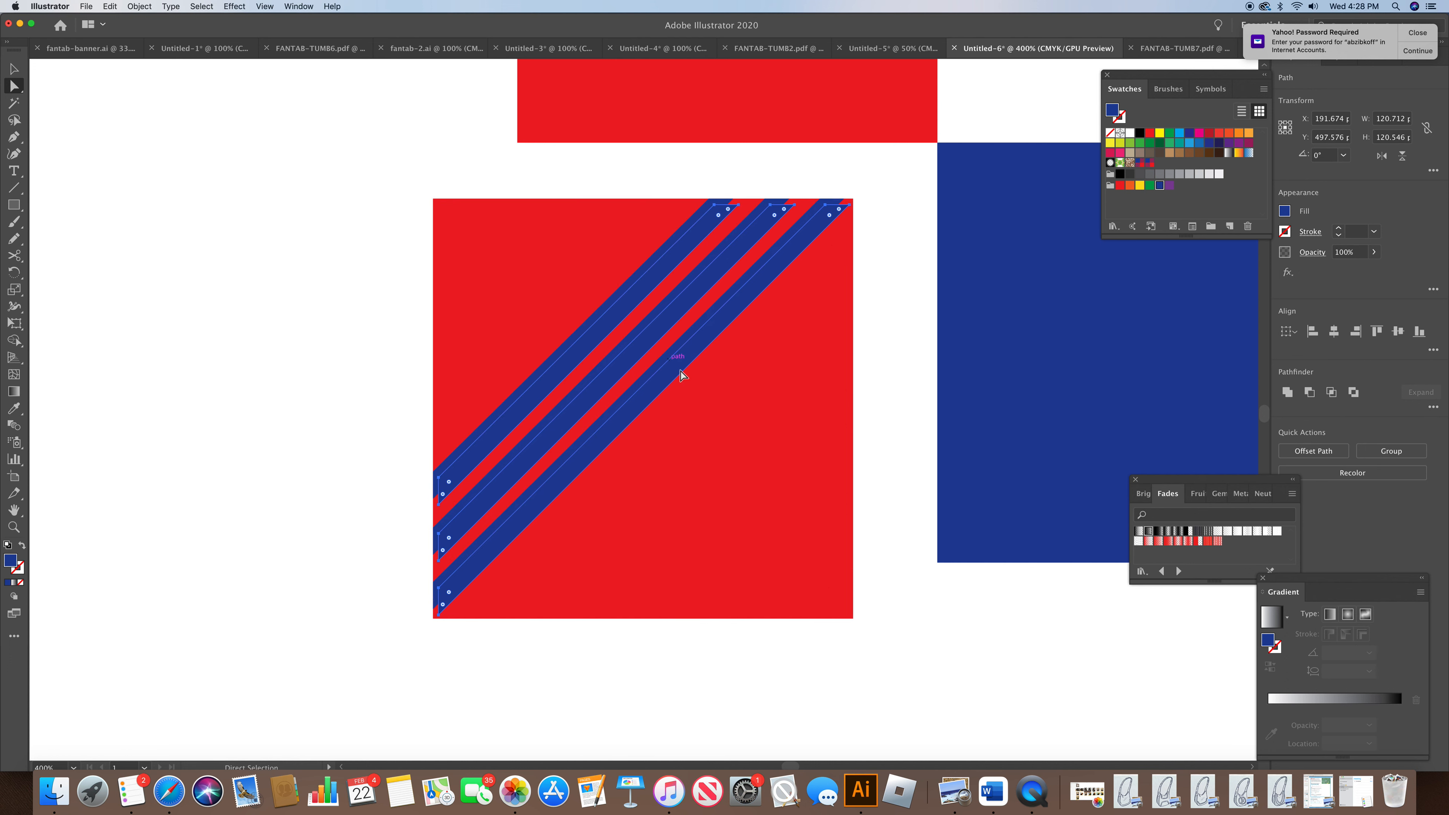
{"action": "left_click_drag", "start_coordinate": [678, 372], "coordinate": [672, 205]}
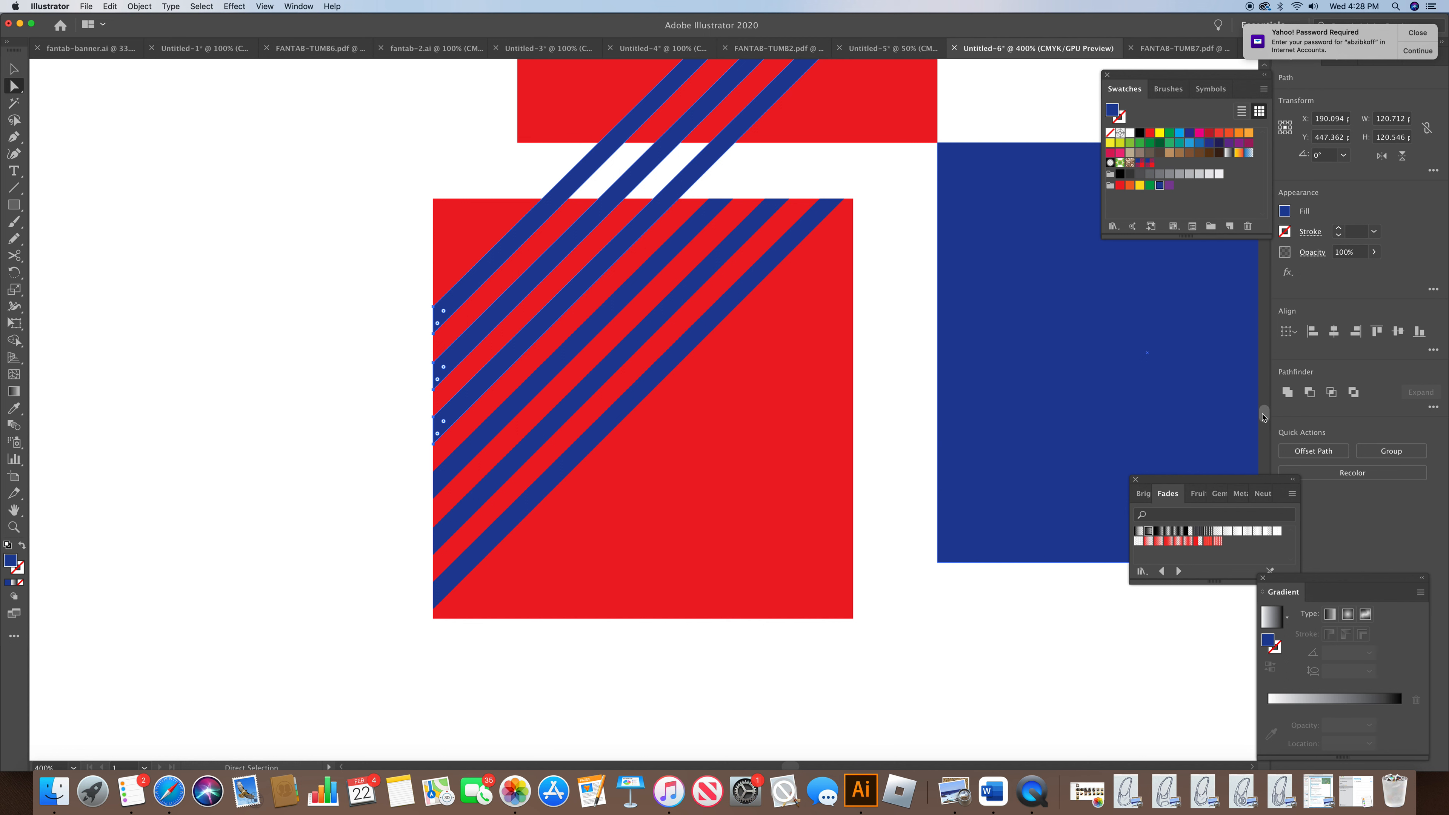
Step: Move the upper end points of the three copied stripes together along the diagonal to the square's top edge
{"action": "left_click_drag", "start_coordinate": [1263, 416], "coordinate": [1263, 411]}
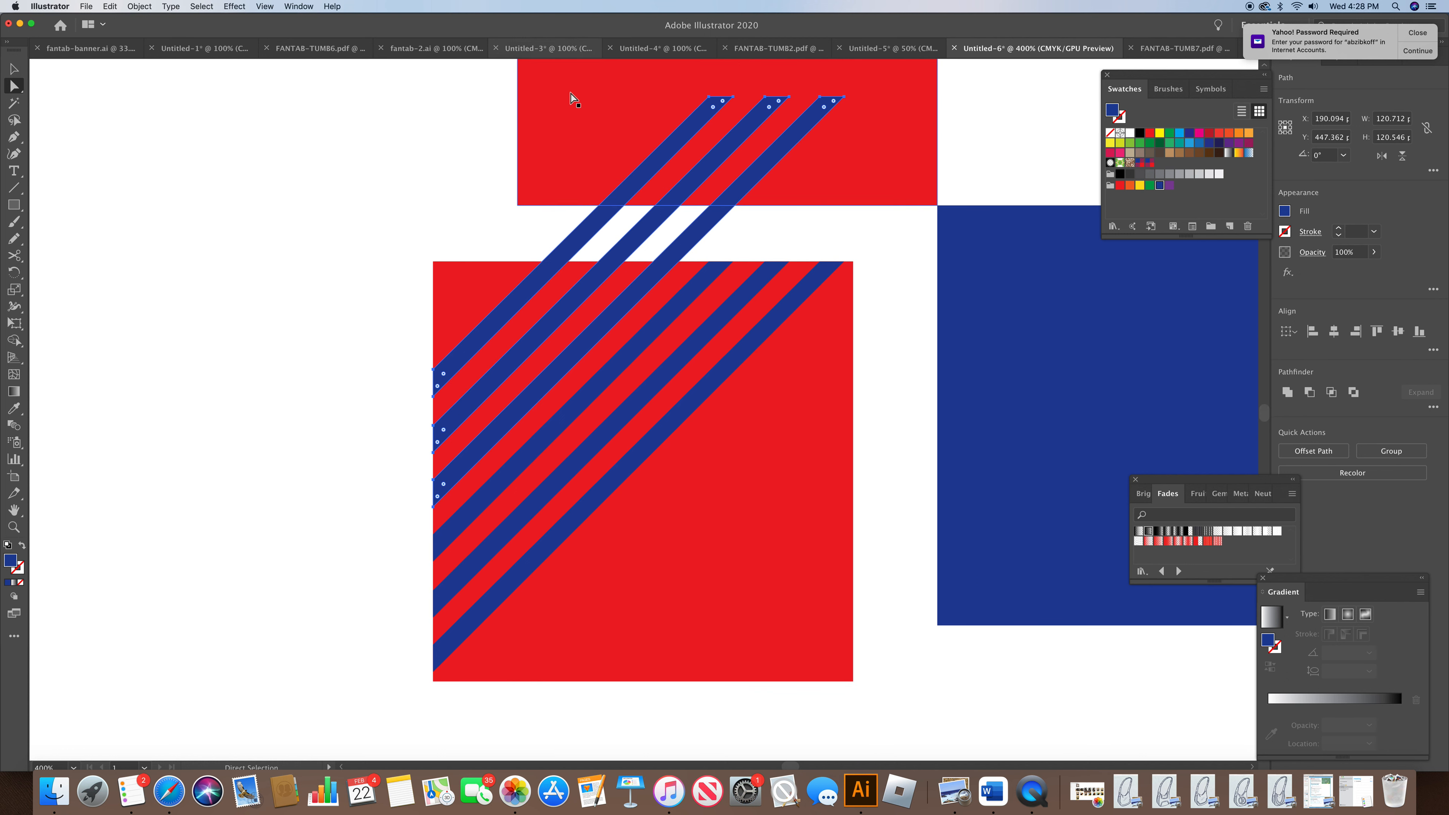
{"action": "left_click", "coordinate": [709, 100]}
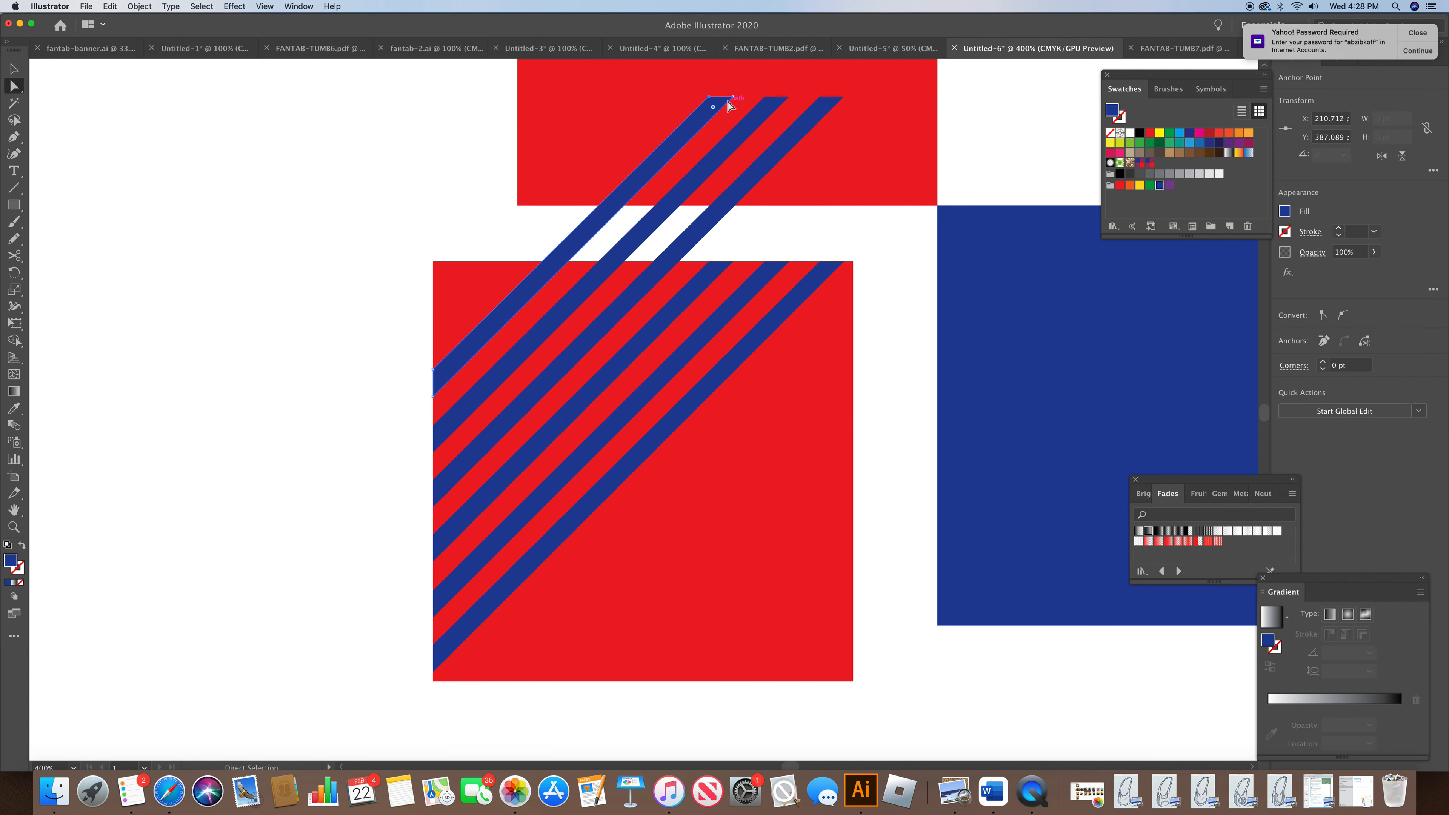
{"action": "left_click", "coordinate": [15, 7]}
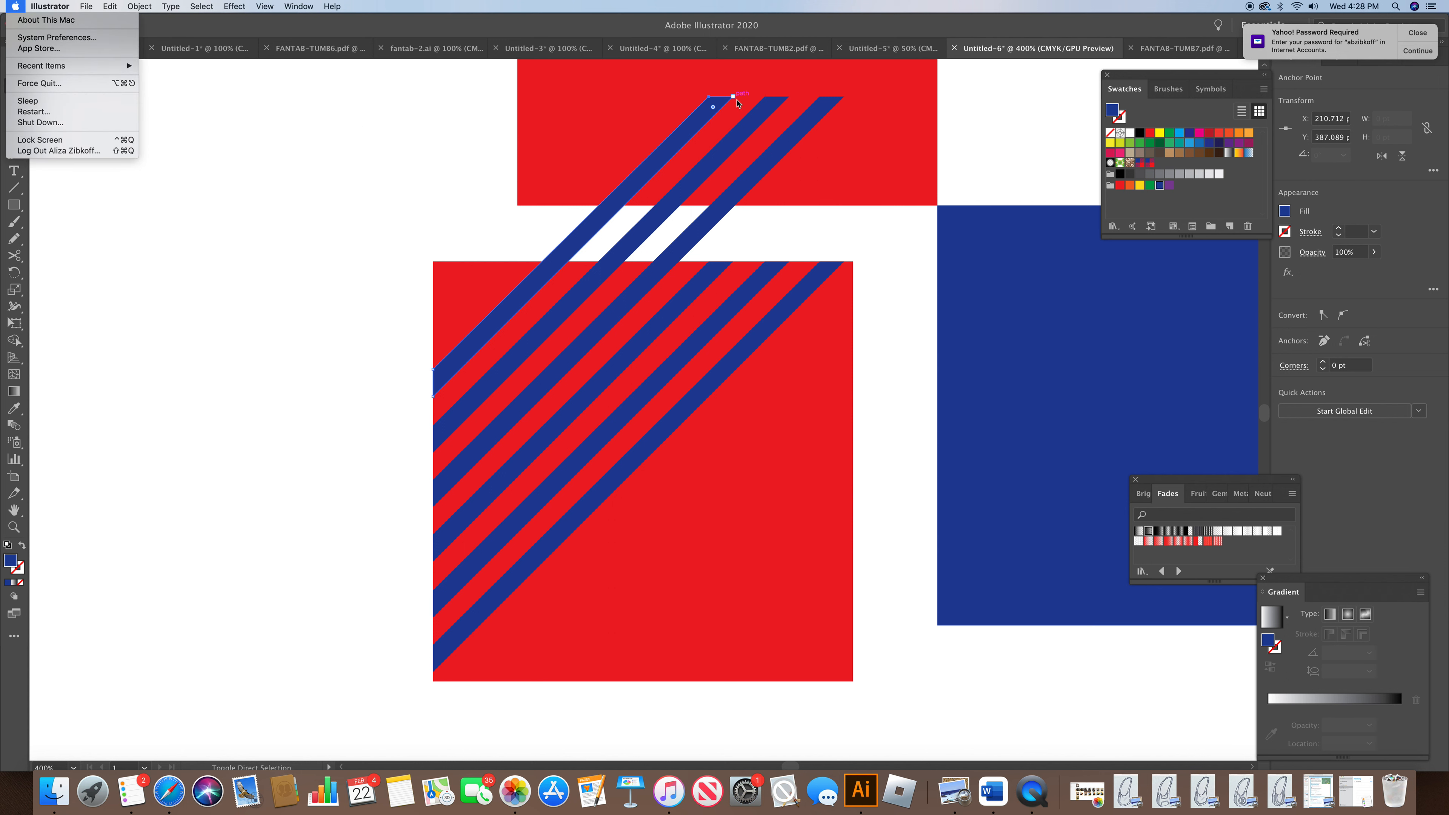
{"action": "left_click", "coordinate": [429, 156]}
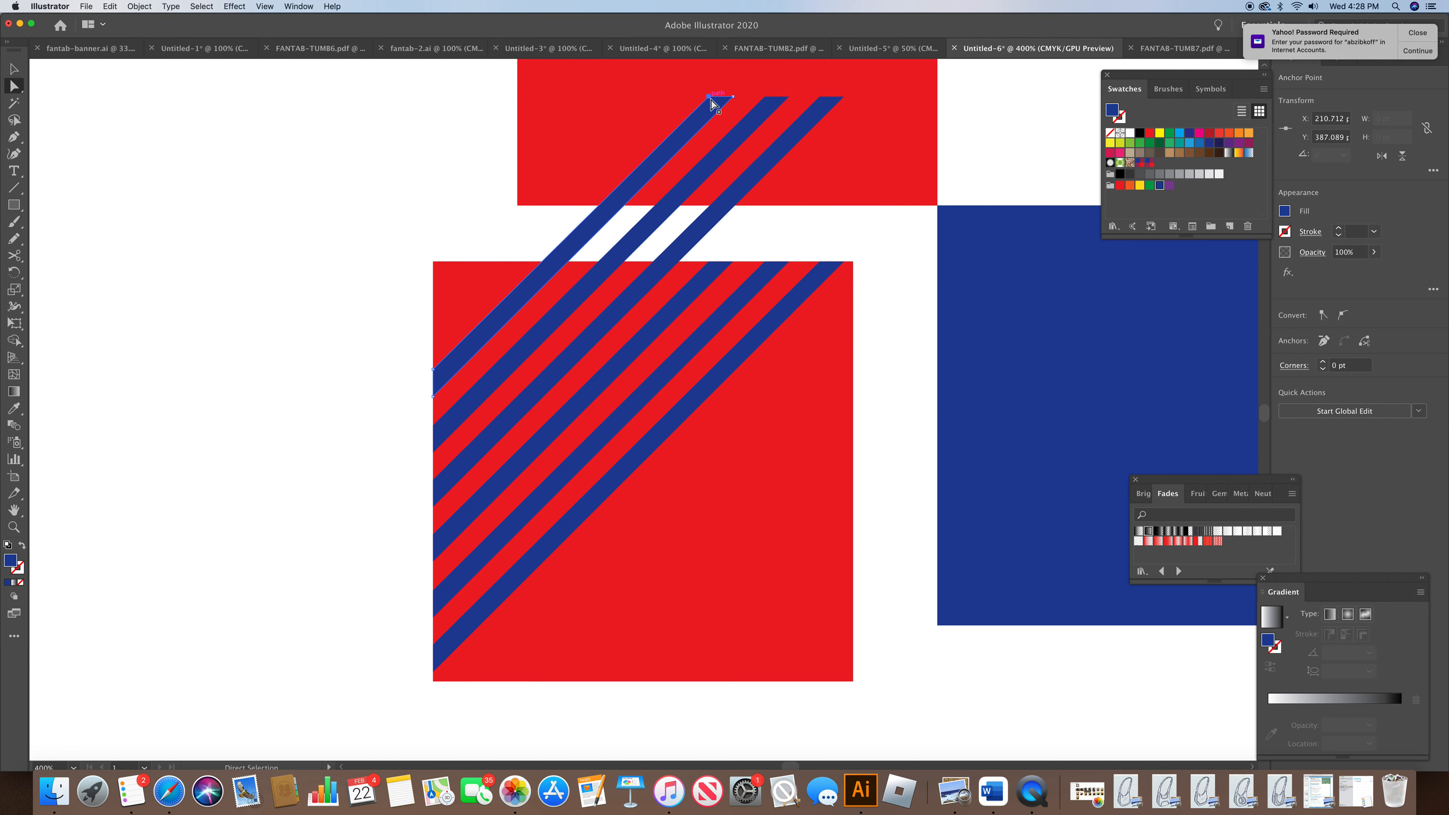
{"action": "left_click", "coordinate": [734, 97], "text": "shift"}
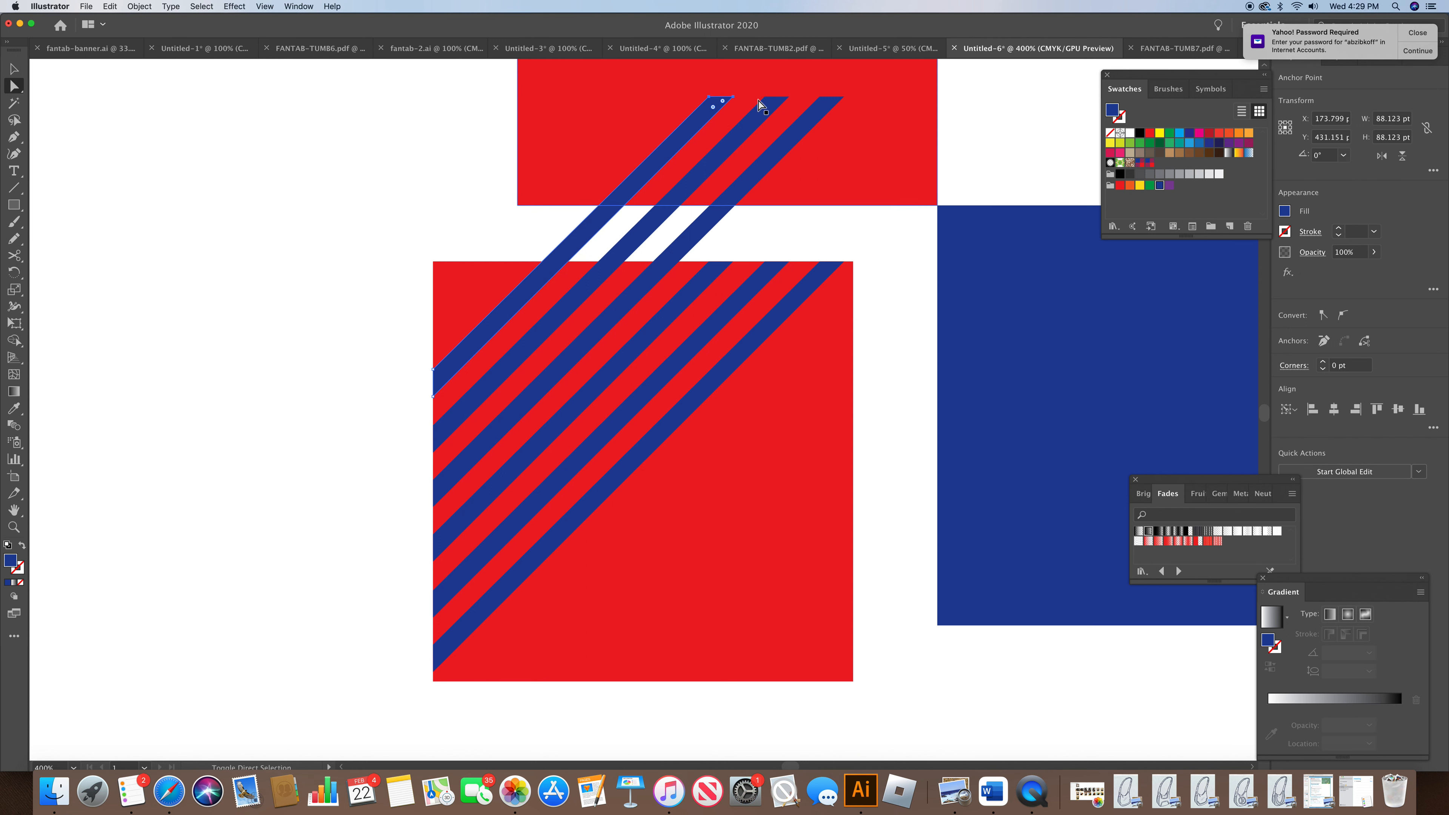
{"action": "left_click", "coordinate": [789, 97], "text": "shift"}
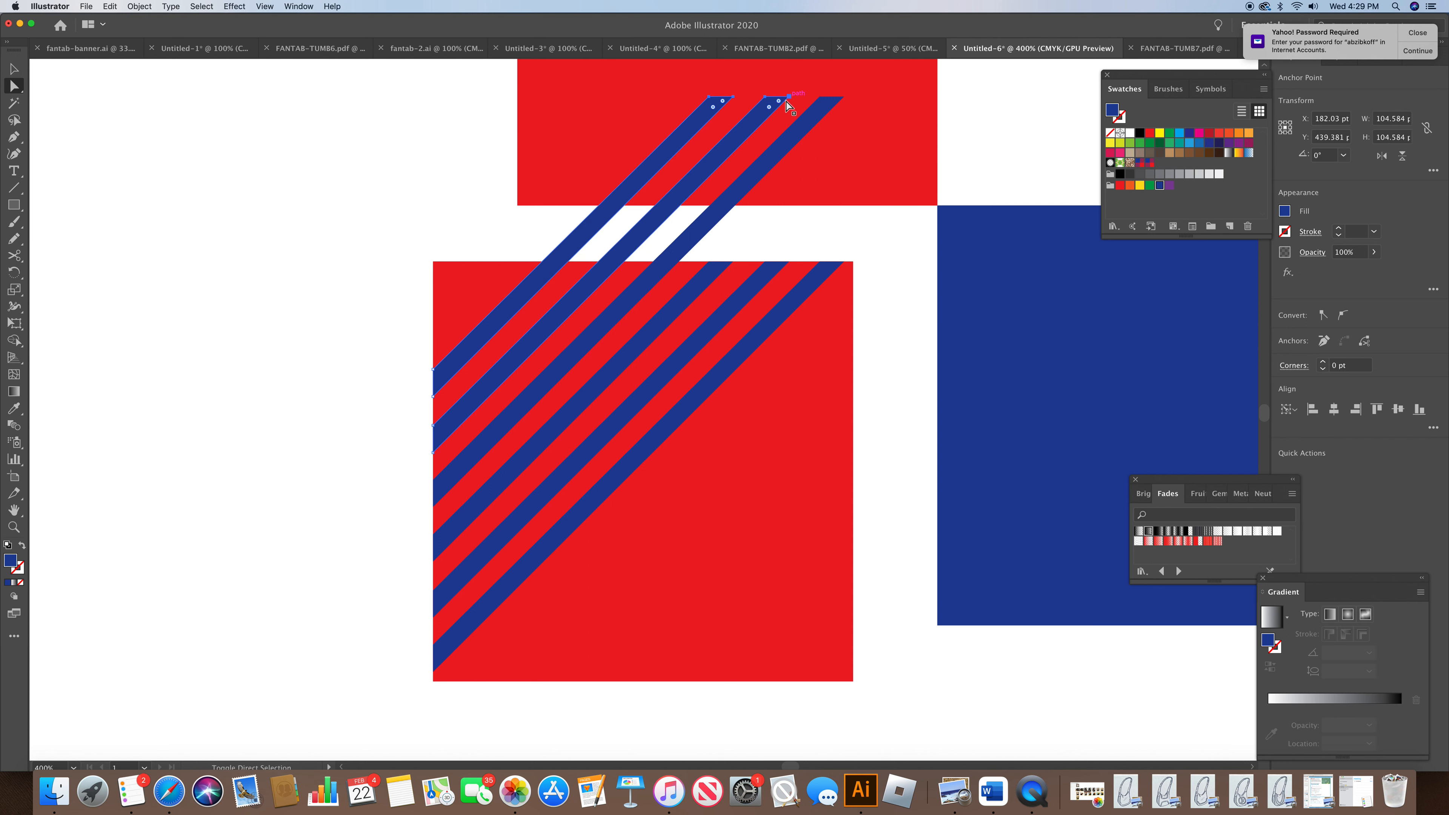
{"action": "left_click", "coordinate": [823, 100], "text": "shift"}
{"action": "left_click_drag", "start_coordinate": [831, 114], "coordinate": [680, 269]}
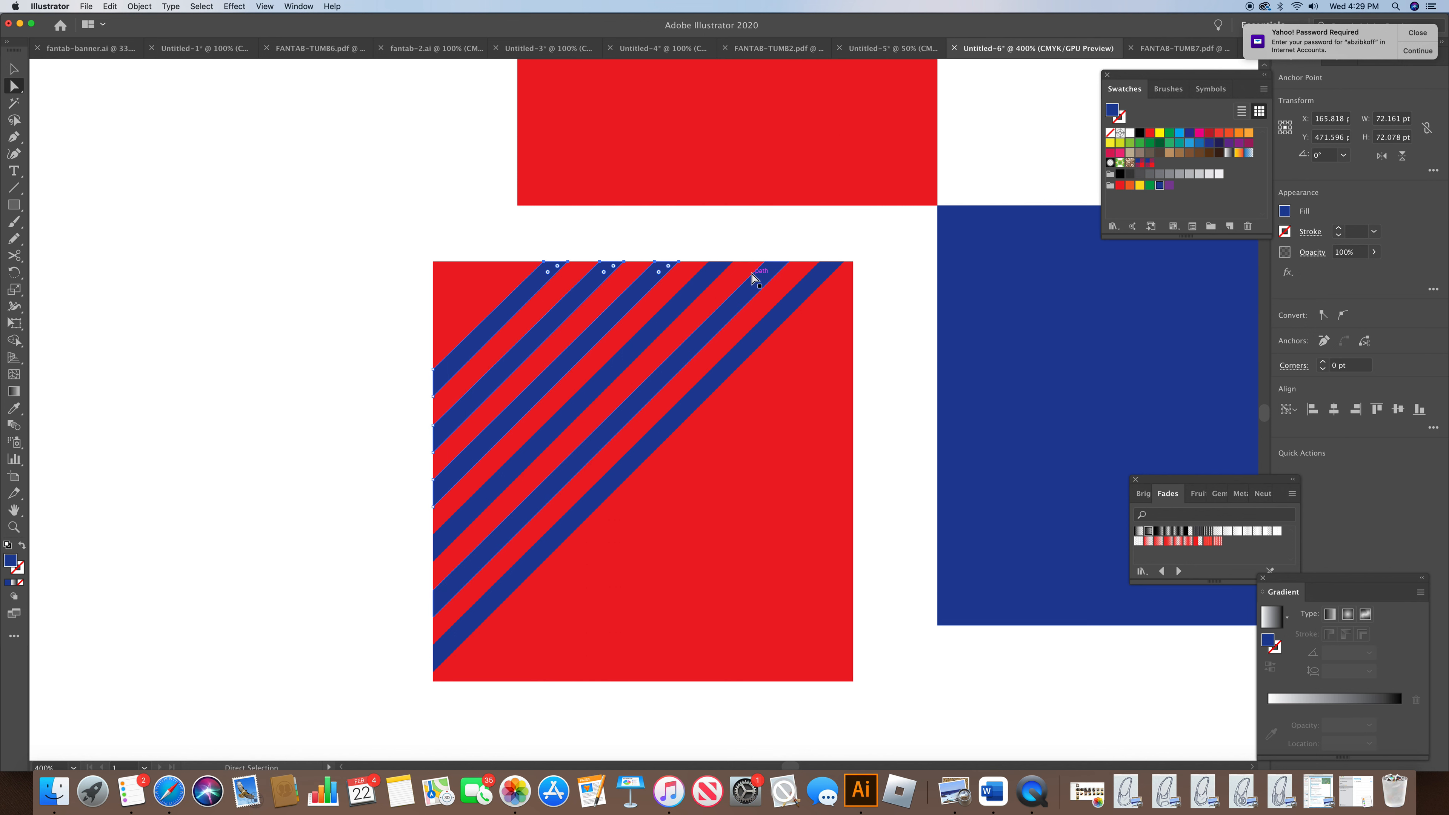
Step: Duplicate the two uppermost stripes and move the copies up to continue the even spacing along the square's left edge
{"action": "left_click", "coordinate": [532, 354]}
{"action": "left_click", "coordinate": [489, 329], "text": "shift"}
{"action": "left_click_drag", "start_coordinate": [492, 329], "coordinate": [505, 257]}
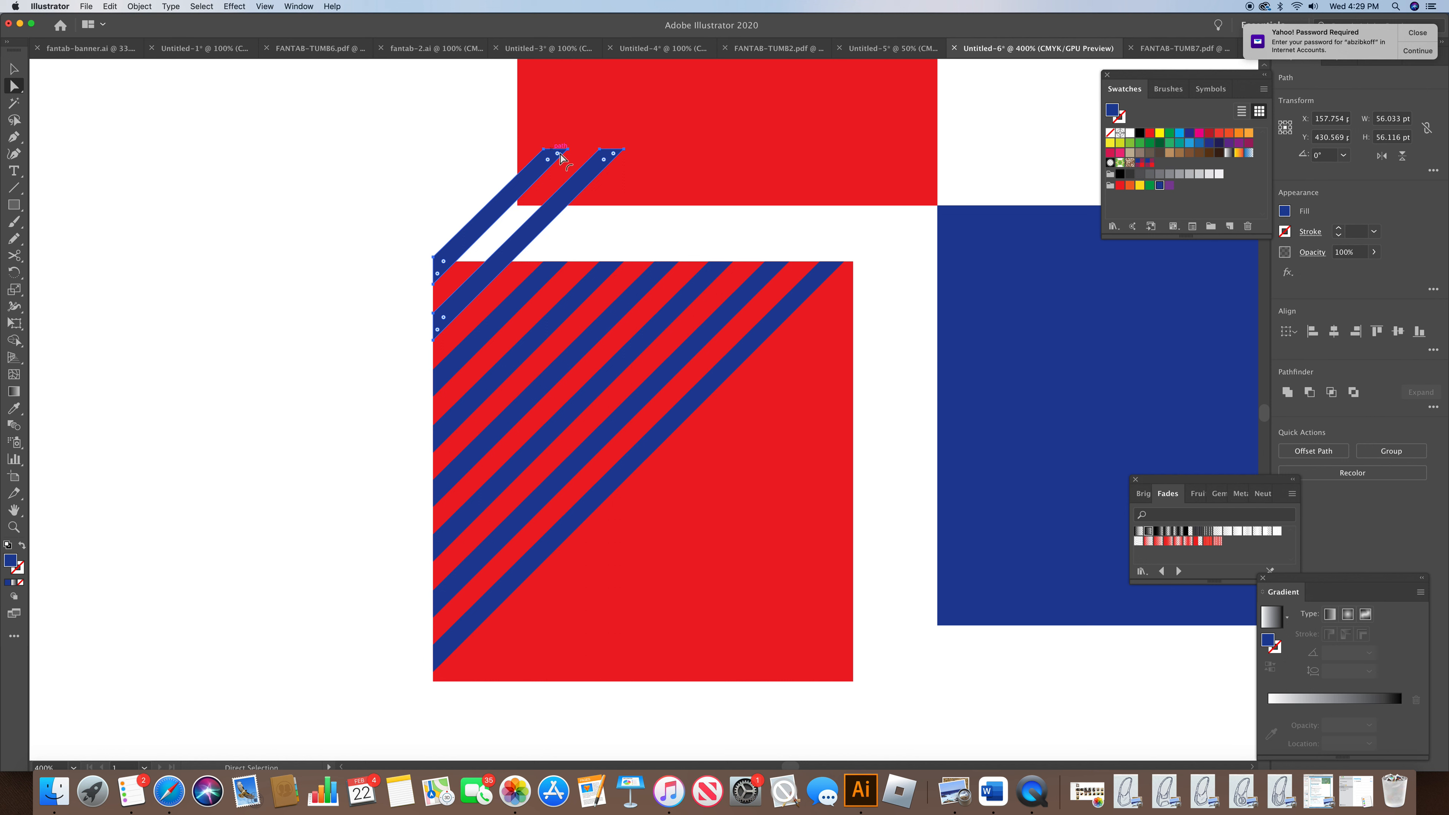
Step: Move the upper end points of the two uppermost stripes together along the diagonal to the square's top edge
{"action": "left_click", "coordinate": [599, 150]}
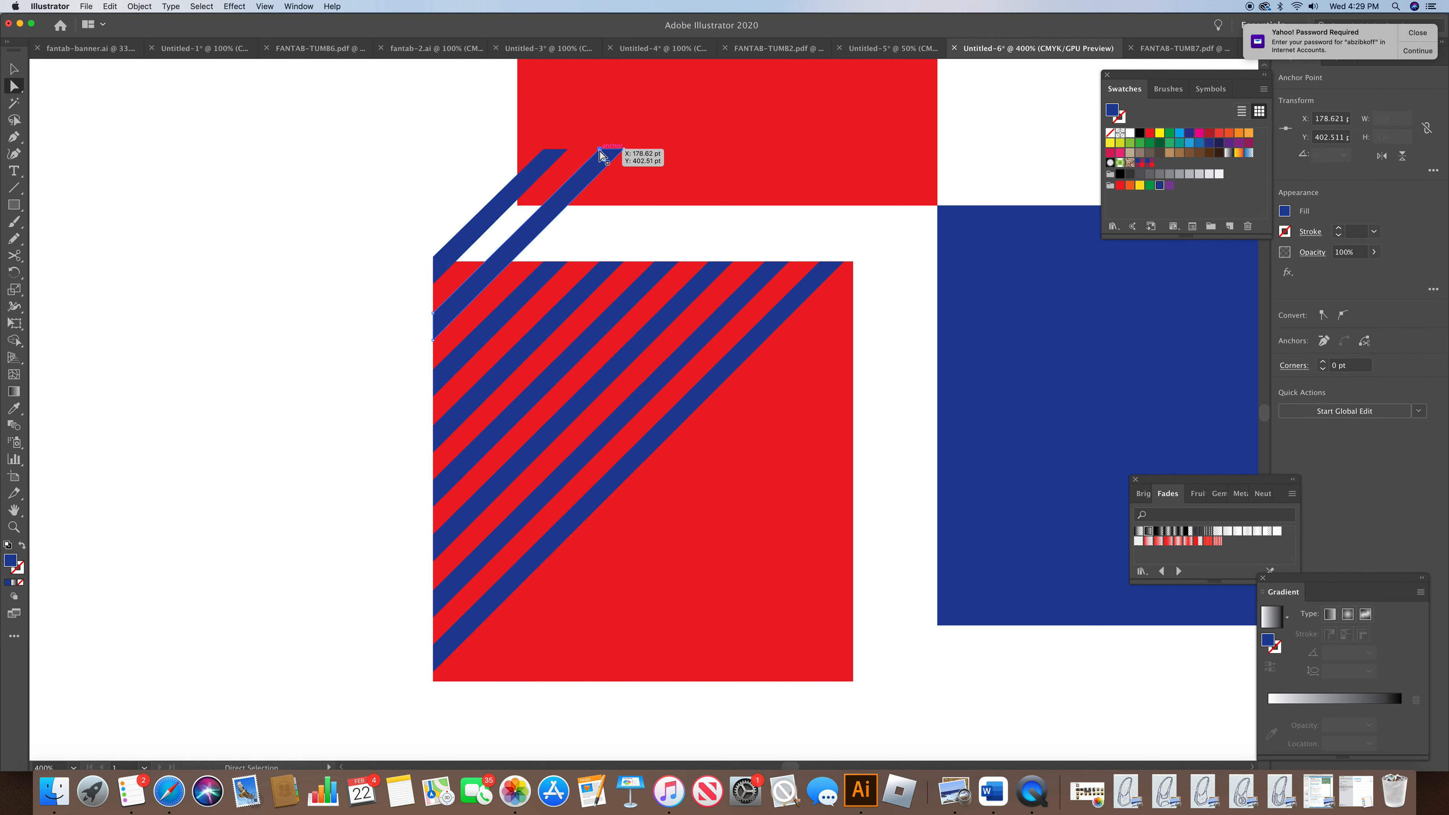
{"action": "left_click", "coordinate": [565, 151], "text": "shift"}
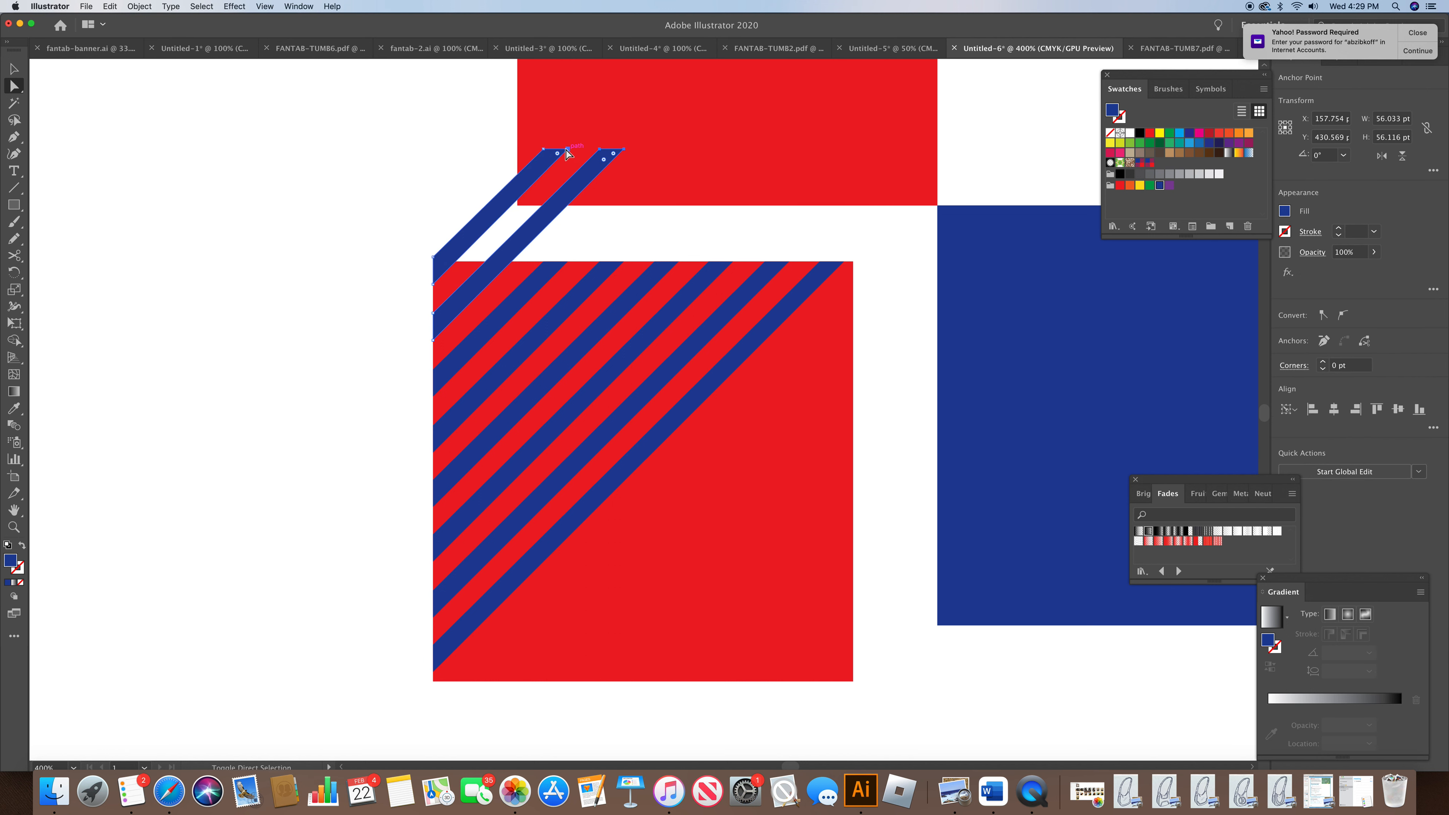
{"action": "left_click_drag", "start_coordinate": [548, 149], "coordinate": [435, 261]}
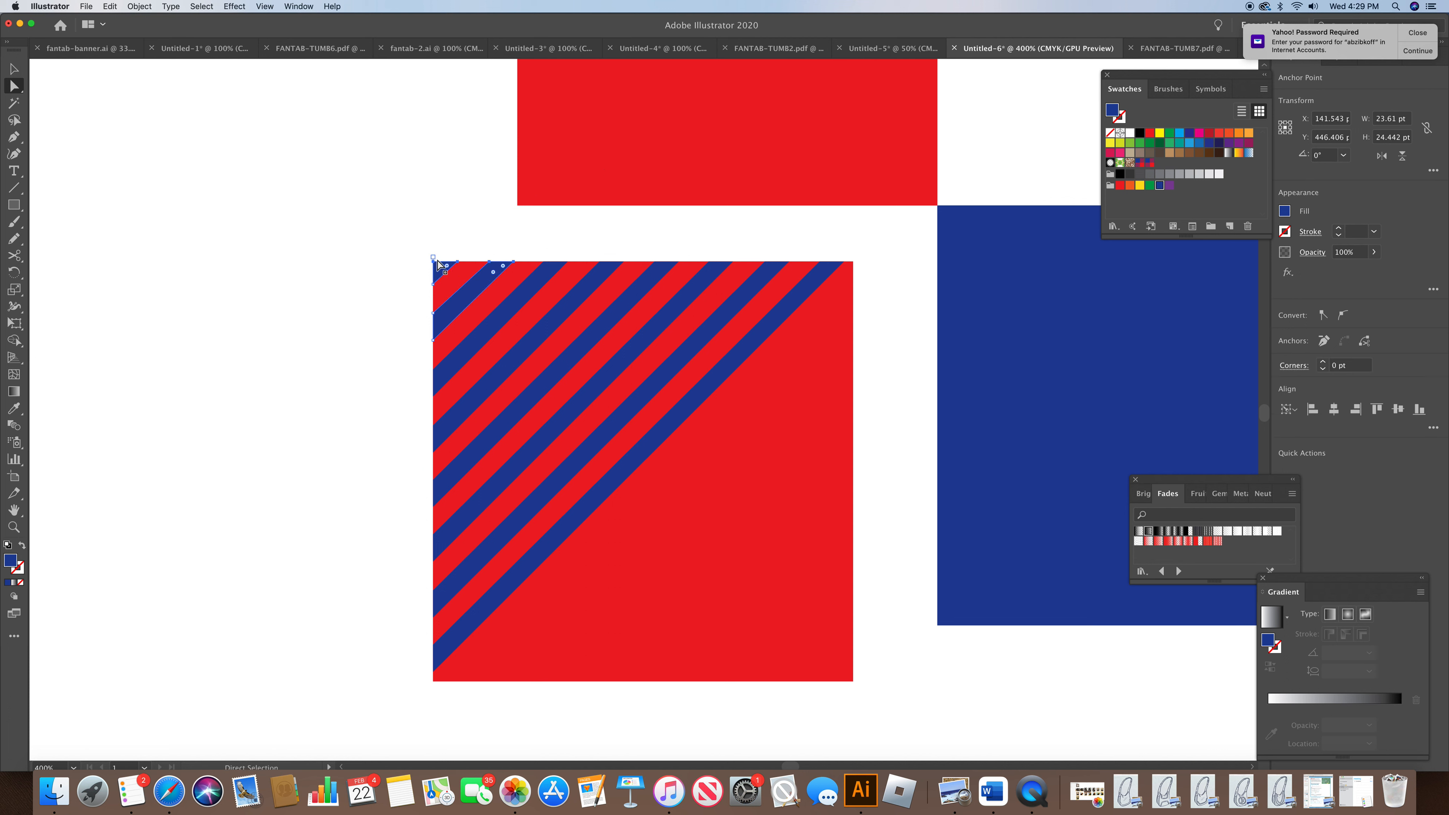
{"action": "left_click", "coordinate": [535, 247]}
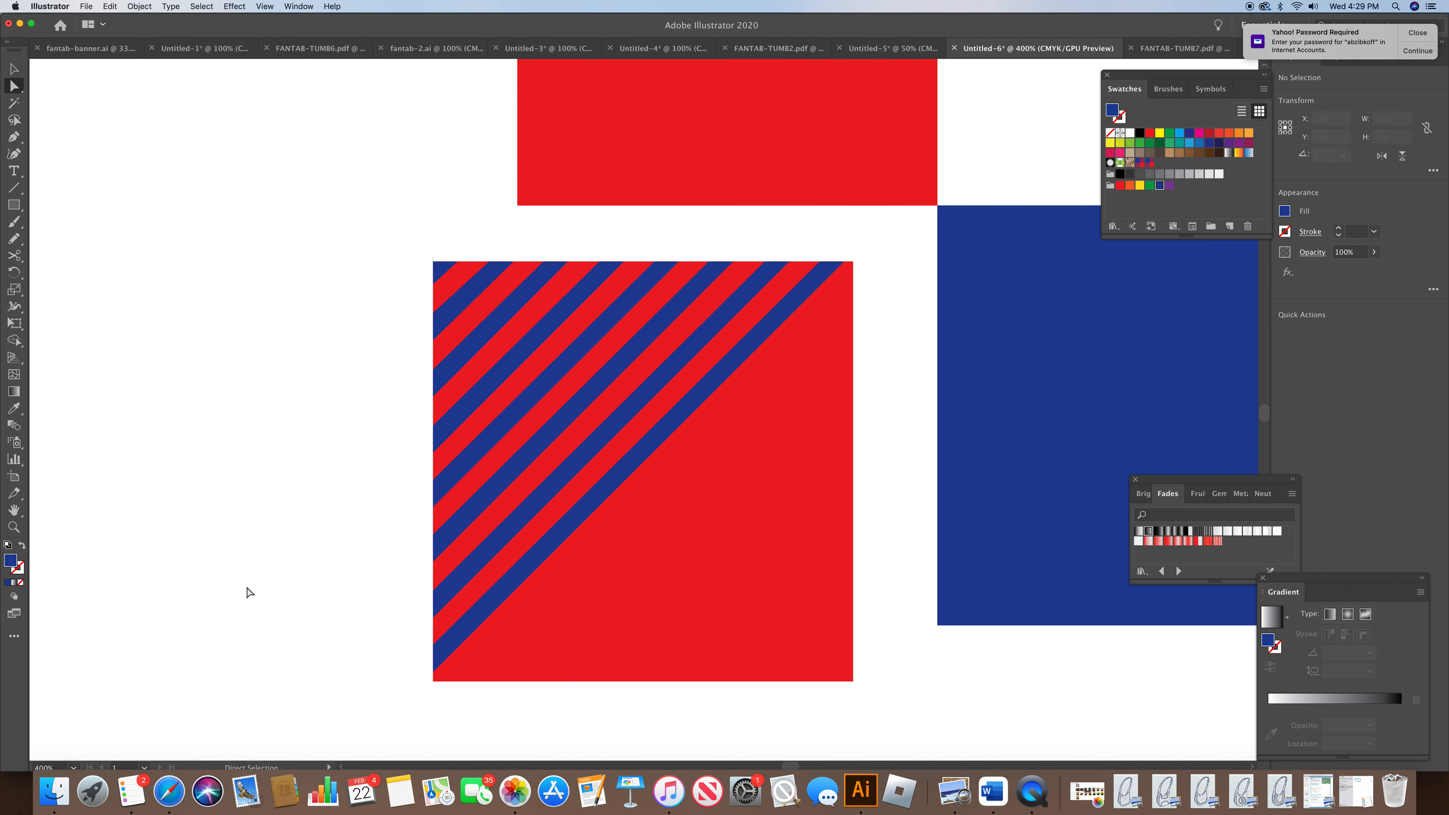
Step: Move the protruding anchor point of the smallest corner stripe down onto the square's upper-left corner
{"action": "left_click", "coordinate": [74, 767]}
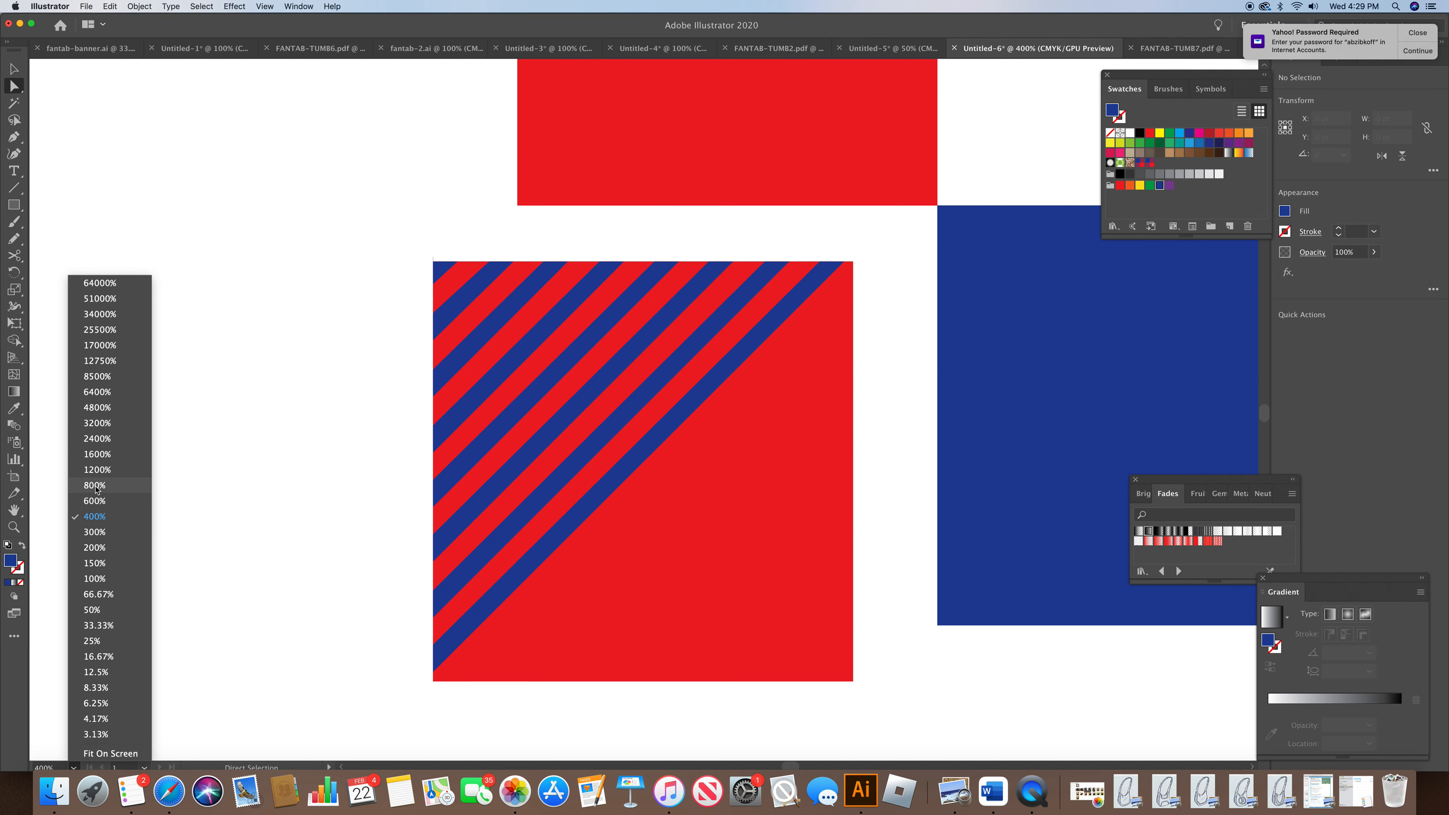
{"action": "left_click", "coordinate": [97, 488]}
{"action": "left_click", "coordinate": [266, 117]}
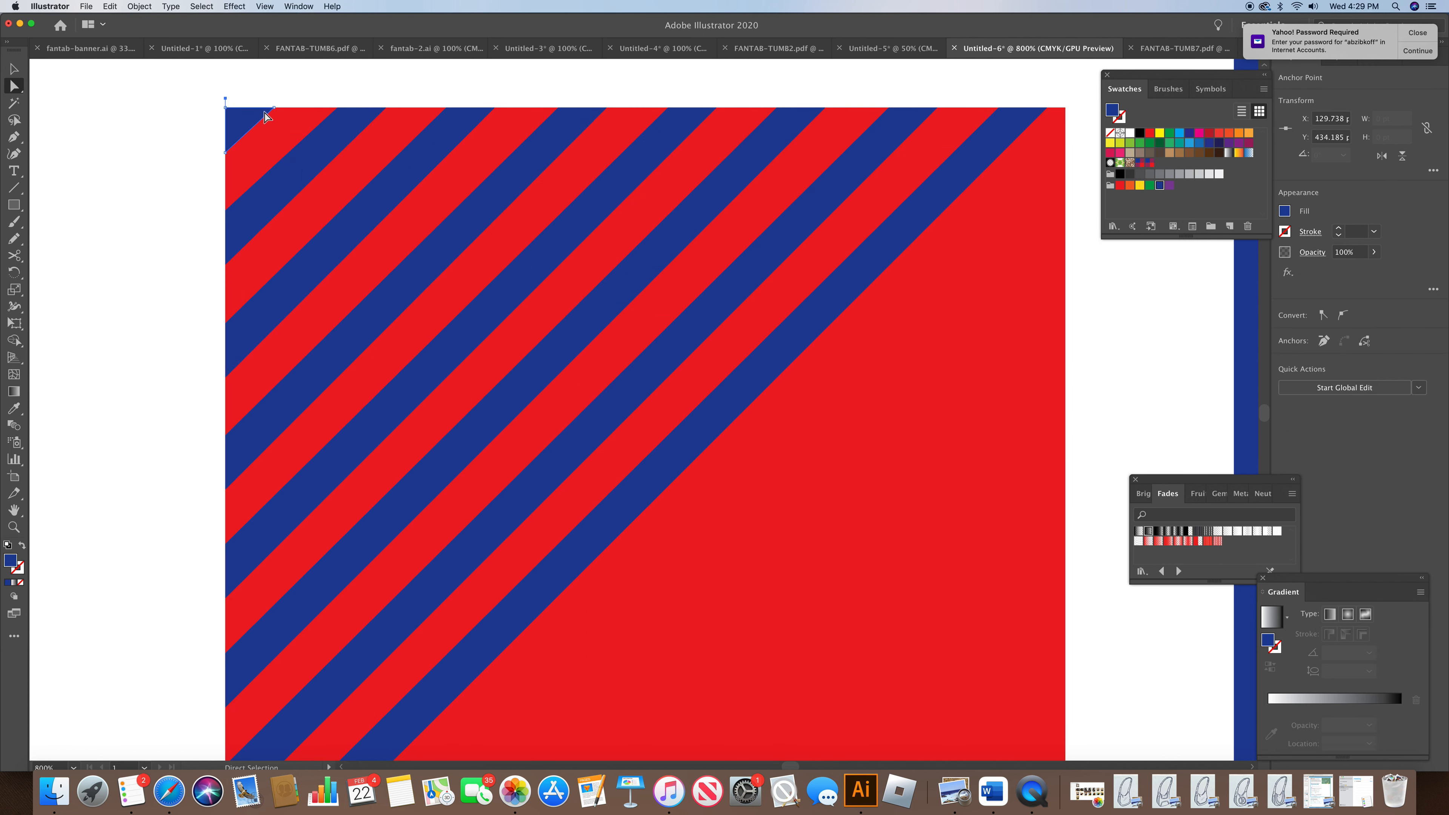
{"action": "left_click", "coordinate": [263, 112]}
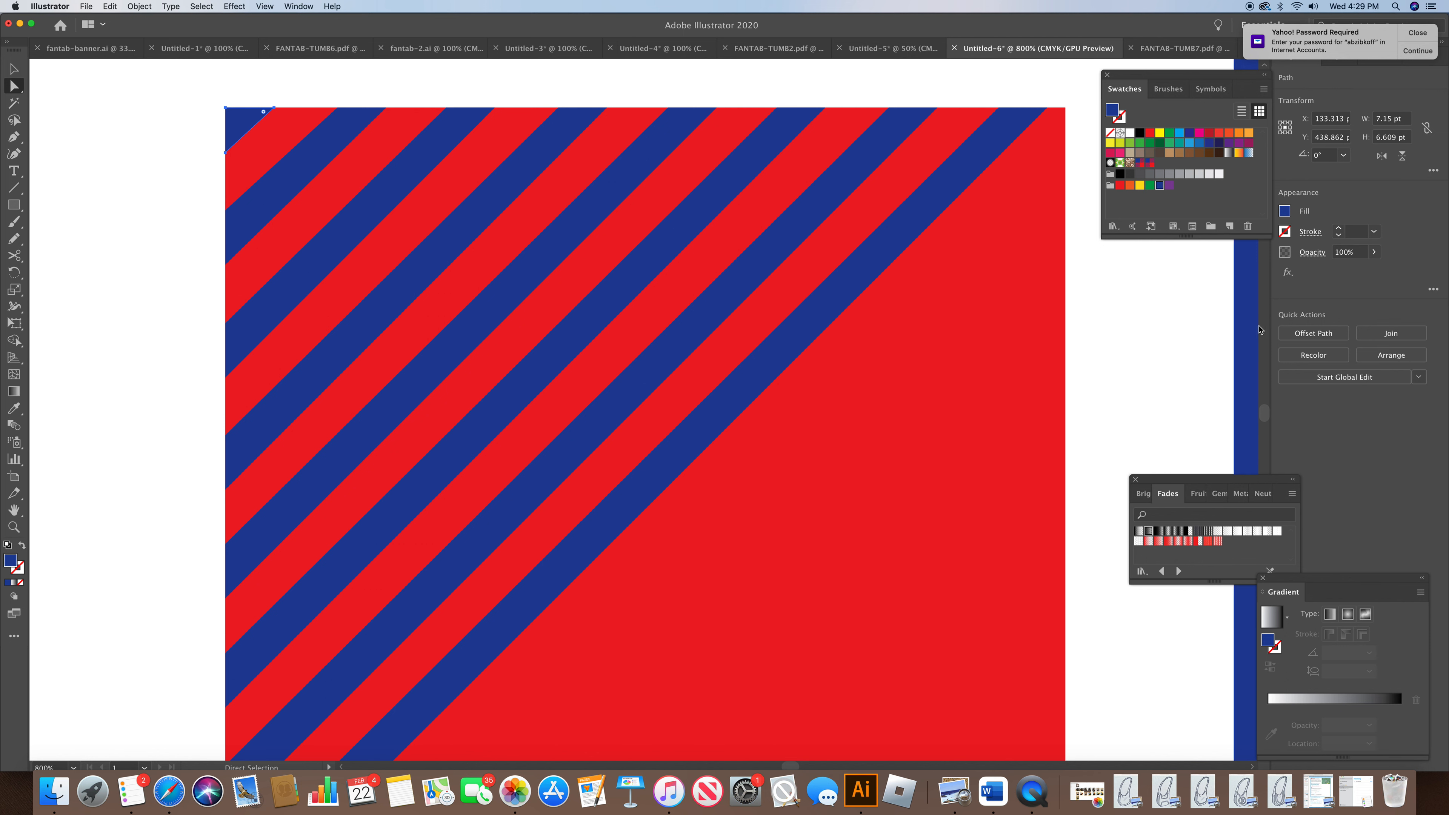
Step: Select all the blue stripes on the red square and paste a copy of them
{"action": "left_click", "coordinate": [74, 767]}
{"action": "left_click", "coordinate": [87, 532]}
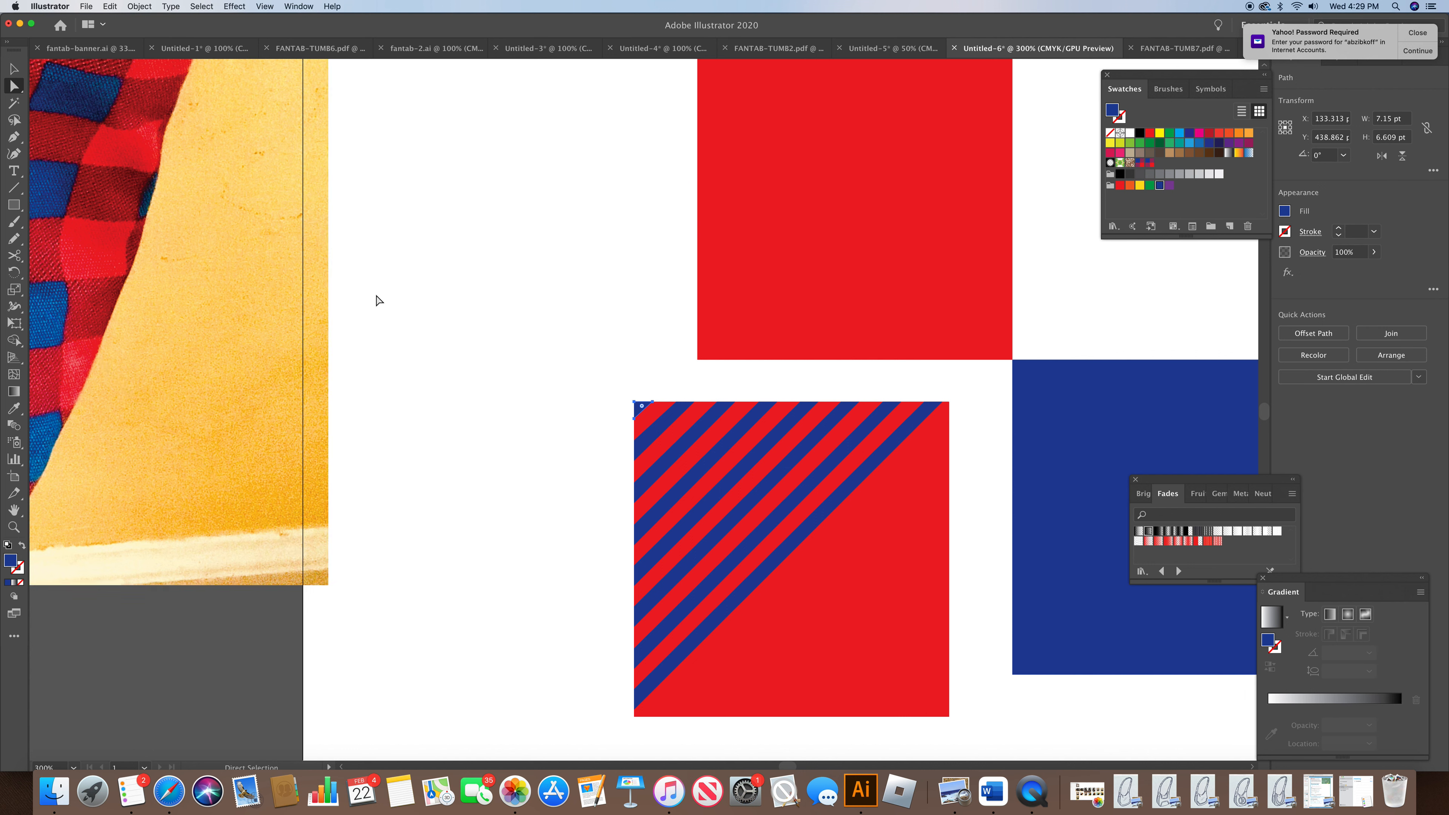
{"action": "key", "text": "v"}
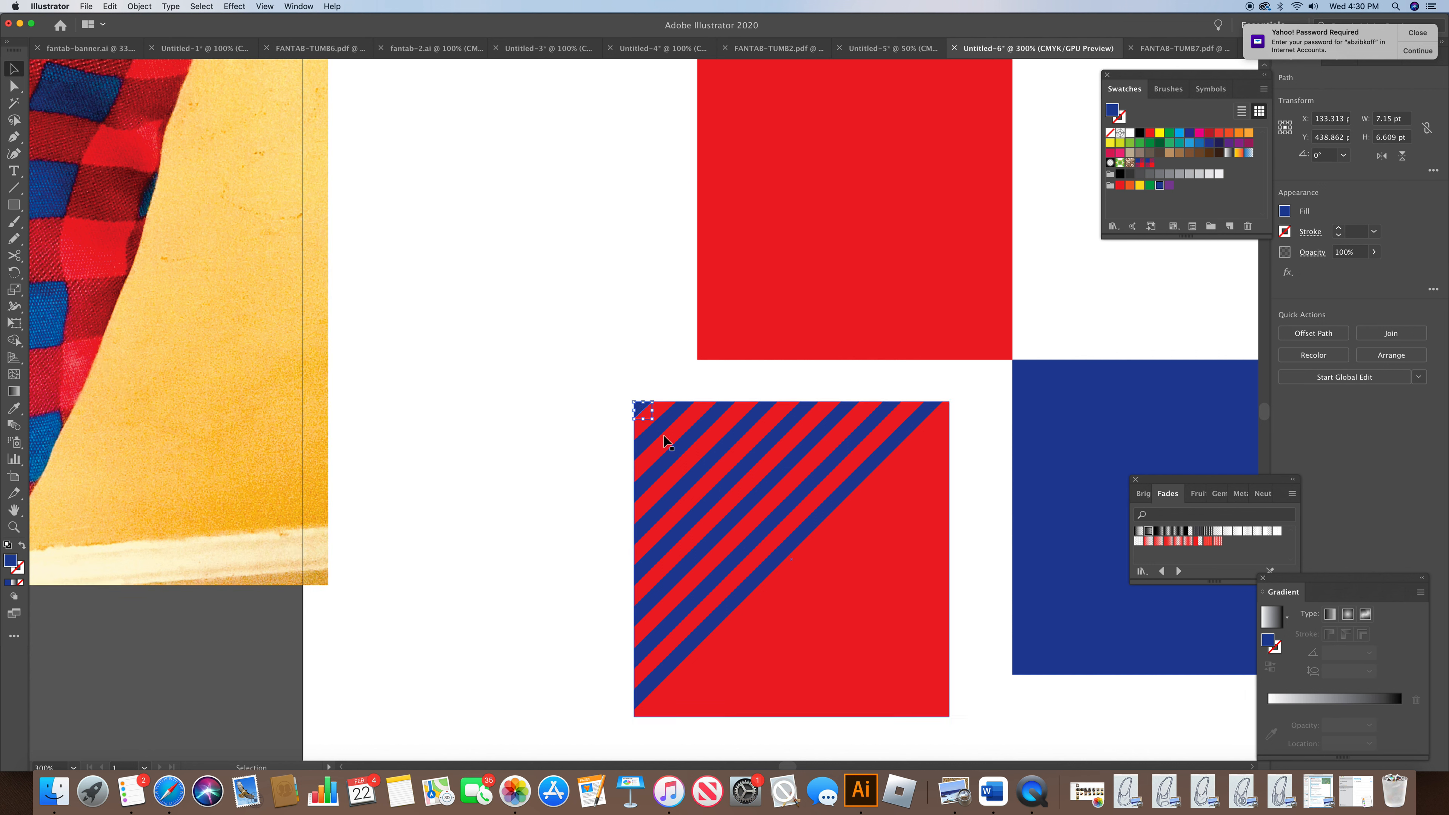
{"action": "left_click", "coordinate": [694, 388]}
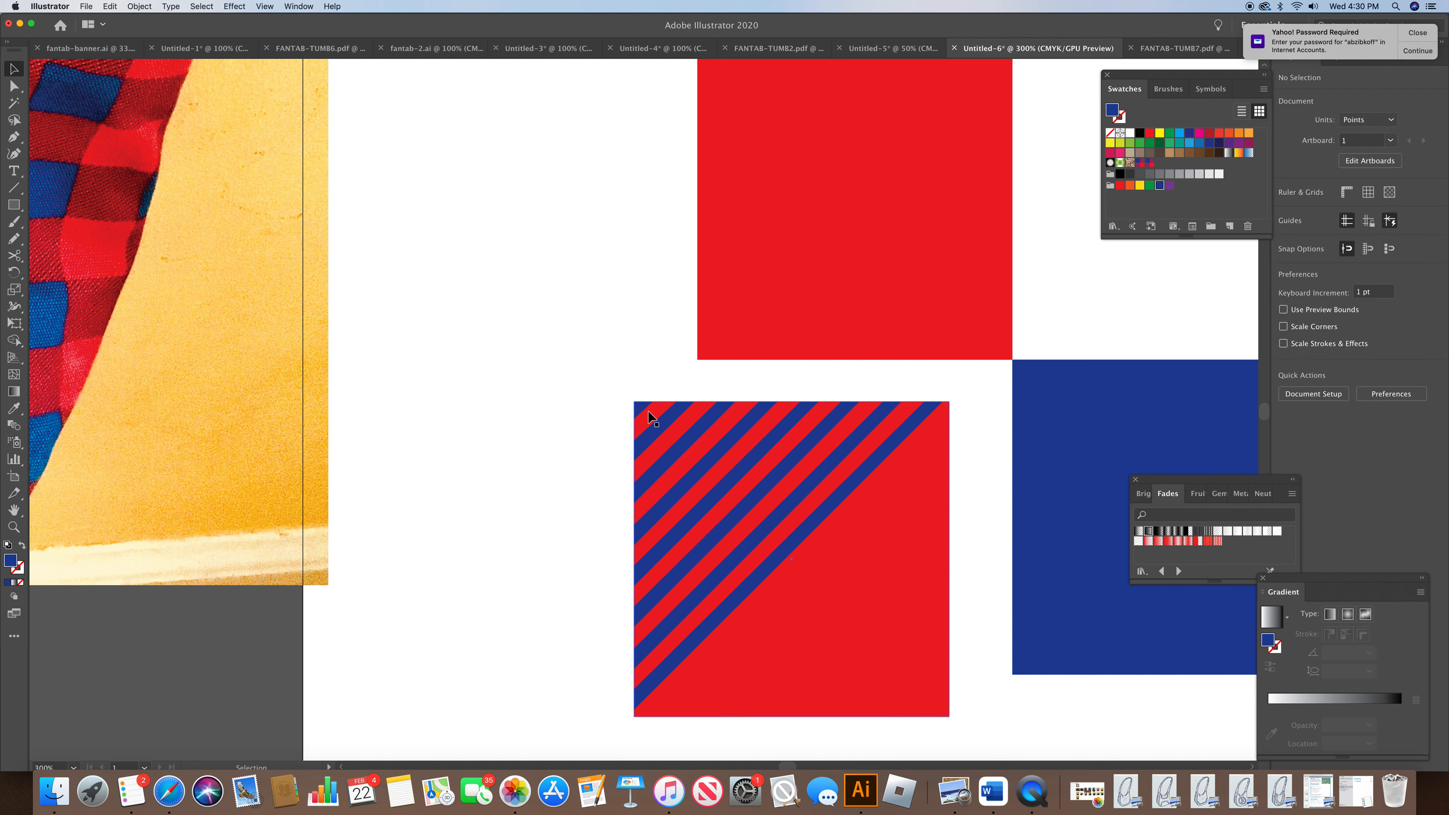
{"action": "left_click", "coordinate": [641, 406]}
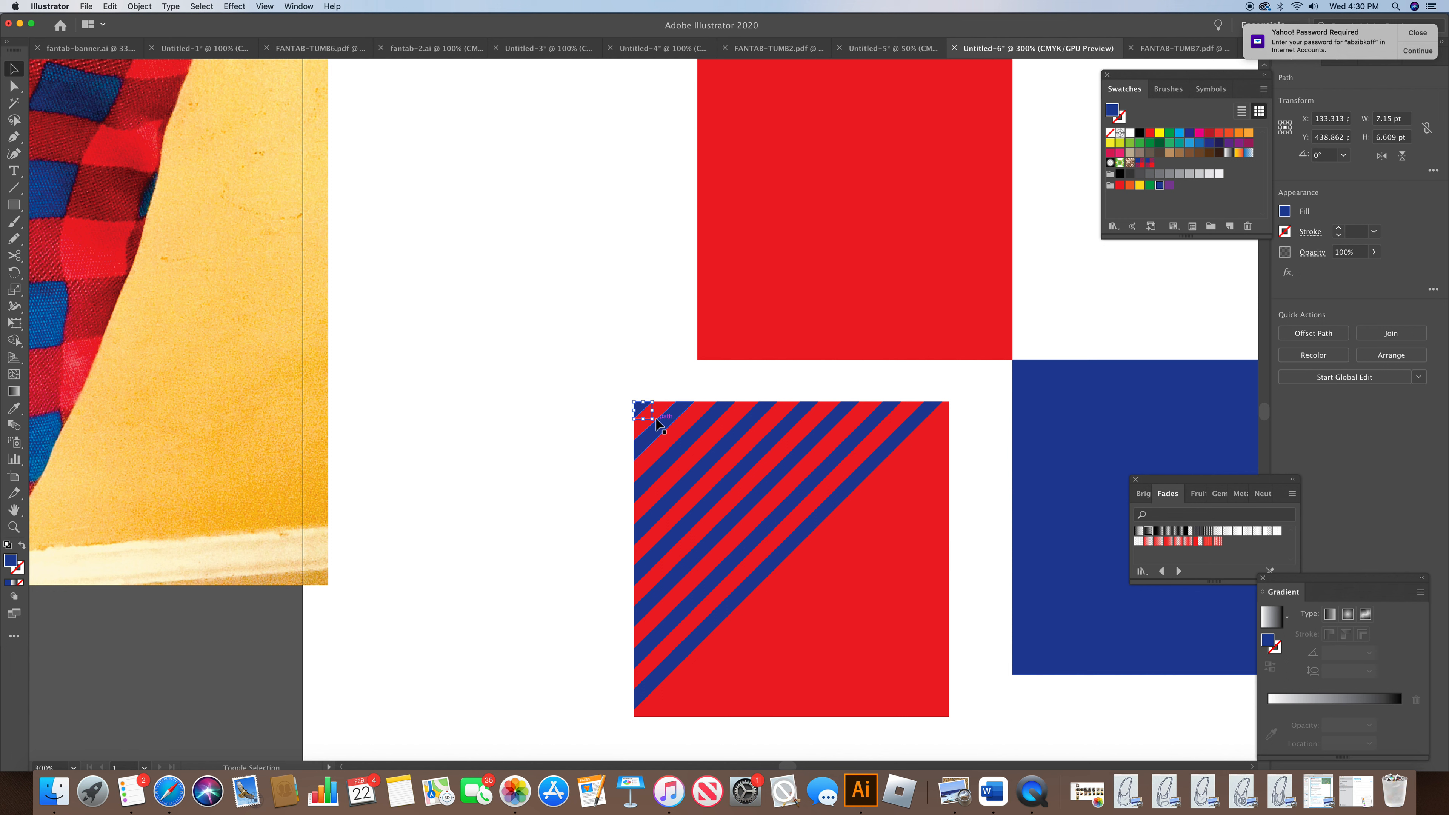
{"action": "left_click", "coordinate": [662, 435], "text": "shift"}
{"action": "left_click", "coordinate": [679, 473], "text": "shift"}
{"action": "left_click", "coordinate": [720, 536], "text": "shift"}
{"action": "left_click", "coordinate": [752, 565], "text": "shift"}
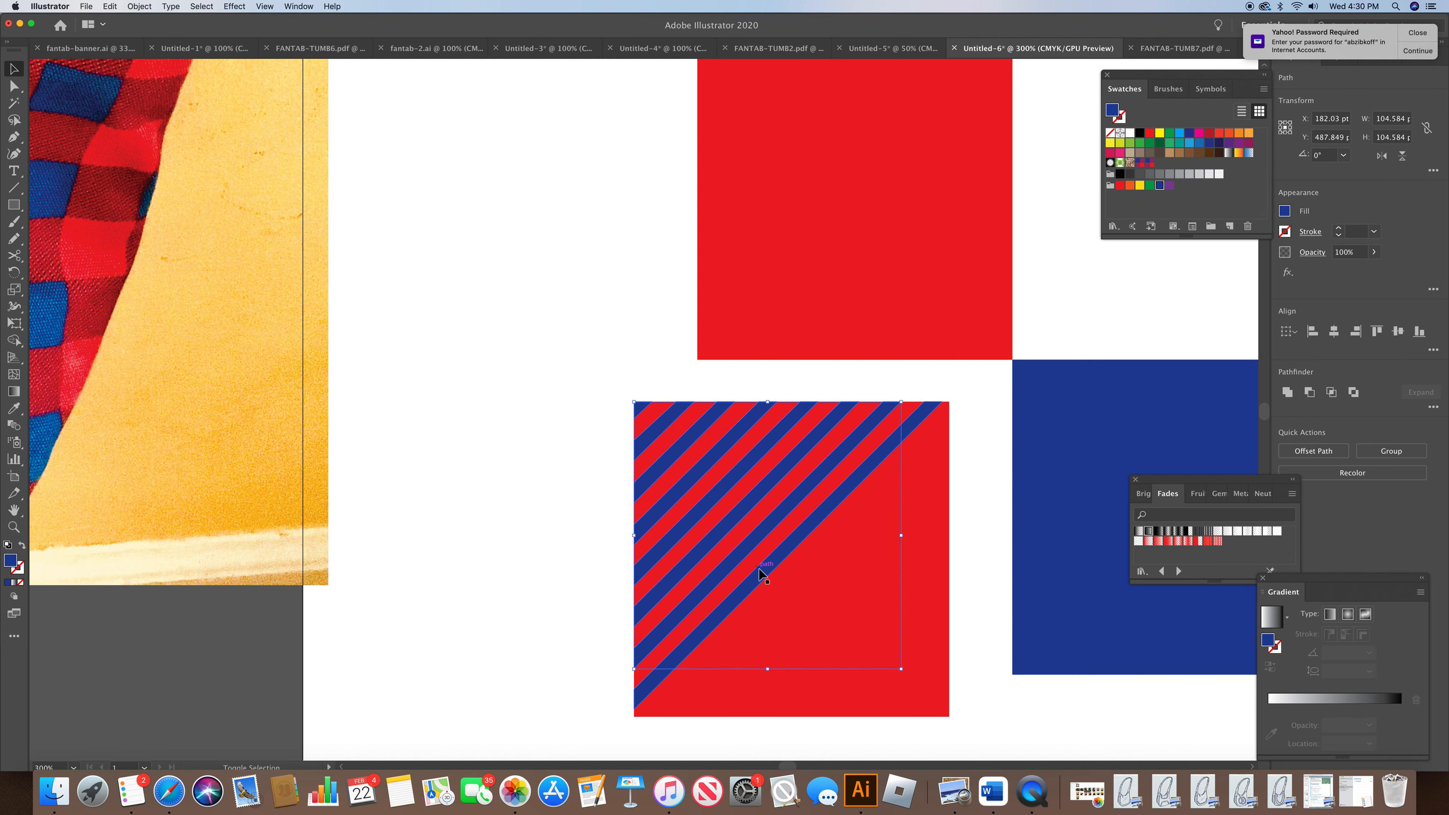
{"action": "left_click", "coordinate": [767, 578], "text": "shift"}
{"action": "key", "text": "super+c"}
{"action": "key", "text": "super+v"}
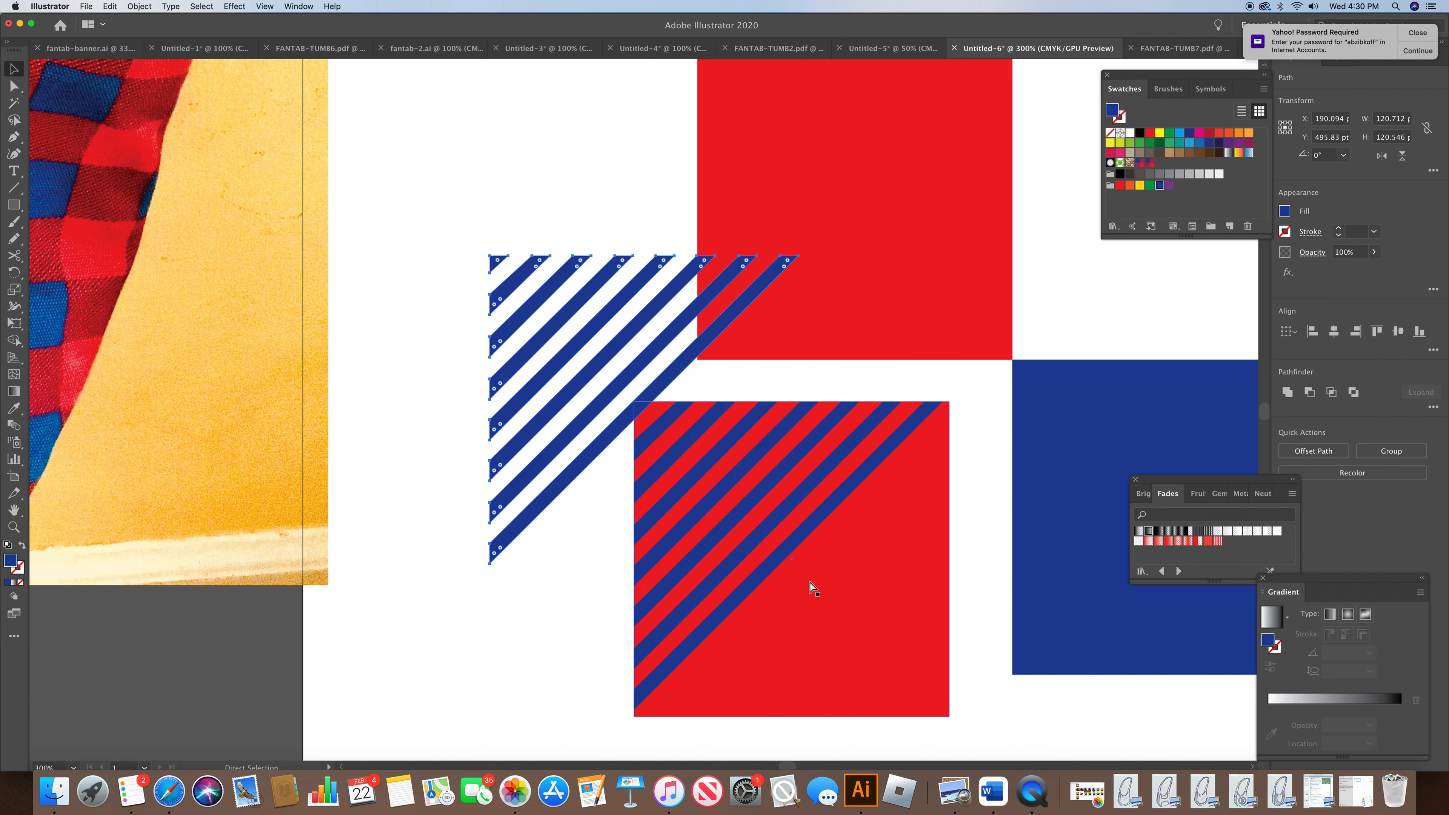
Step: Rotate the copied stripes 180° and move them over the square's empty lower-right half, continuing the even spacing
{"action": "double_click", "coordinate": [14, 273]}
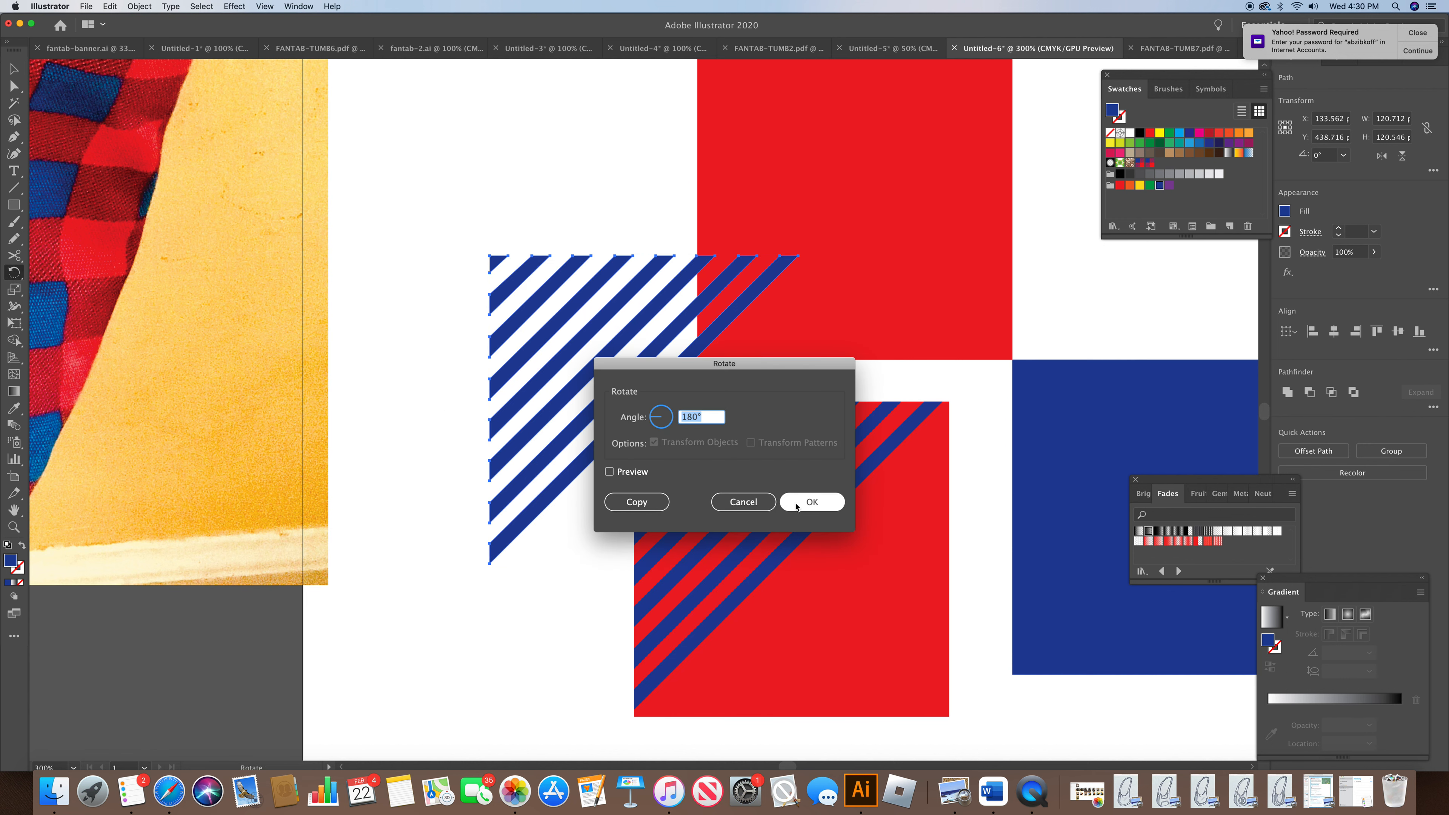
{"action": "left_click", "coordinate": [796, 504]}
{"action": "left_click", "coordinate": [14, 69]}
{"action": "left_click", "coordinate": [607, 457]}
{"action": "left_click_drag", "start_coordinate": [607, 456], "coordinate": [760, 612]}
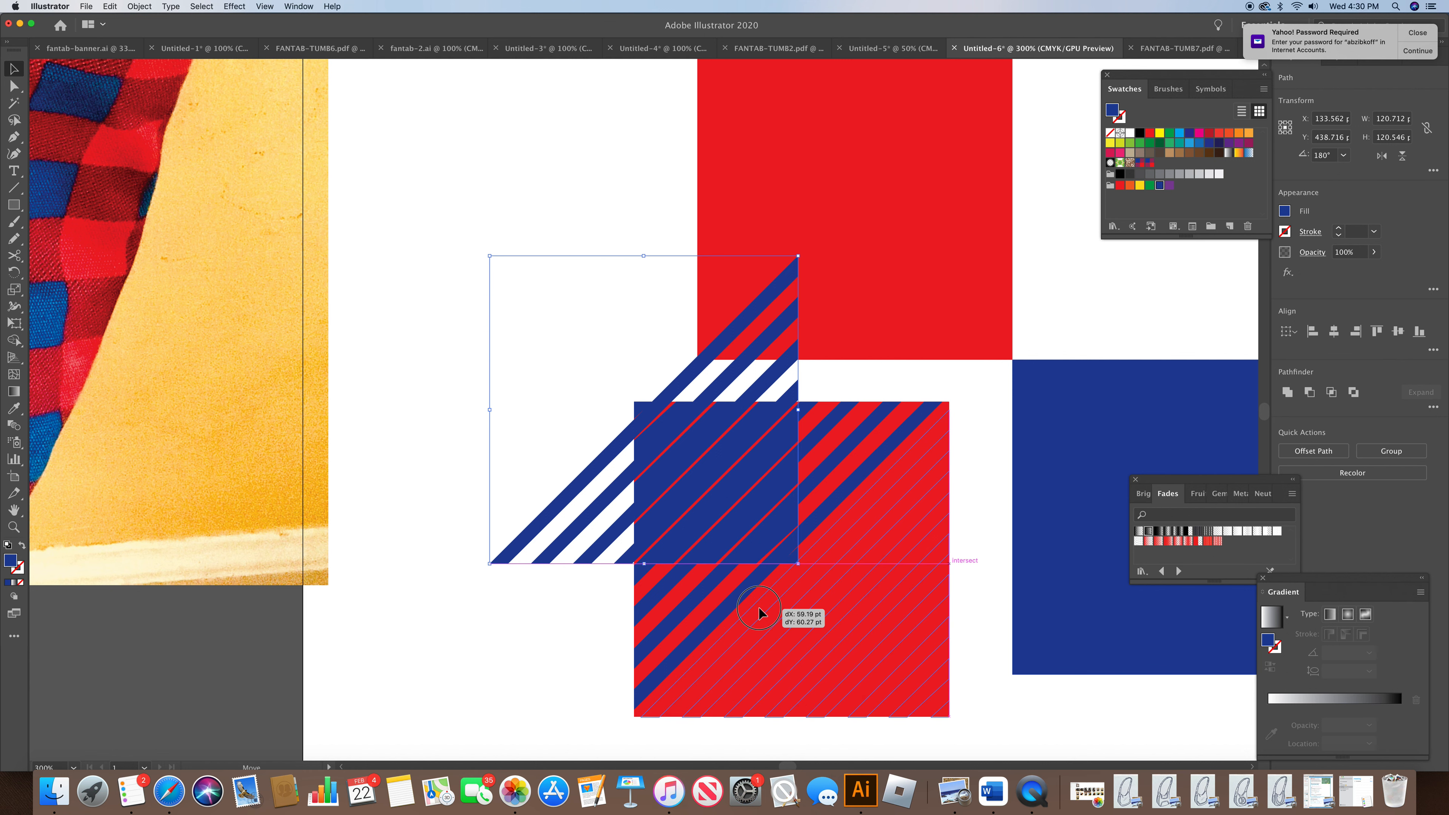
{"action": "left_click_drag", "start_coordinate": [759, 613], "coordinate": [768, 613]}
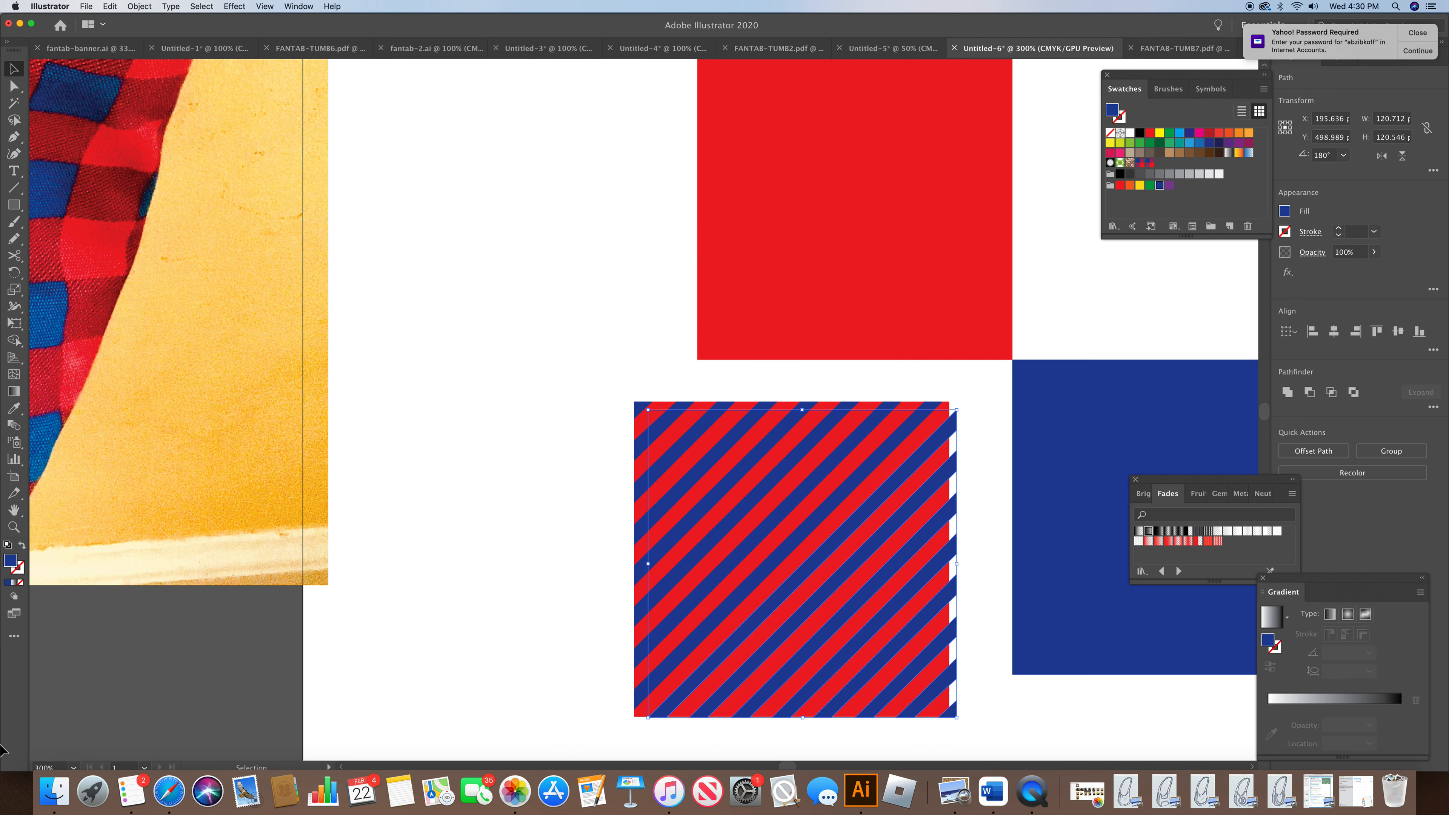
Step: Shift the rotated stripes slightly up so their lower ends line up with the square's bottom edge
{"action": "left_click", "coordinate": [74, 767]}
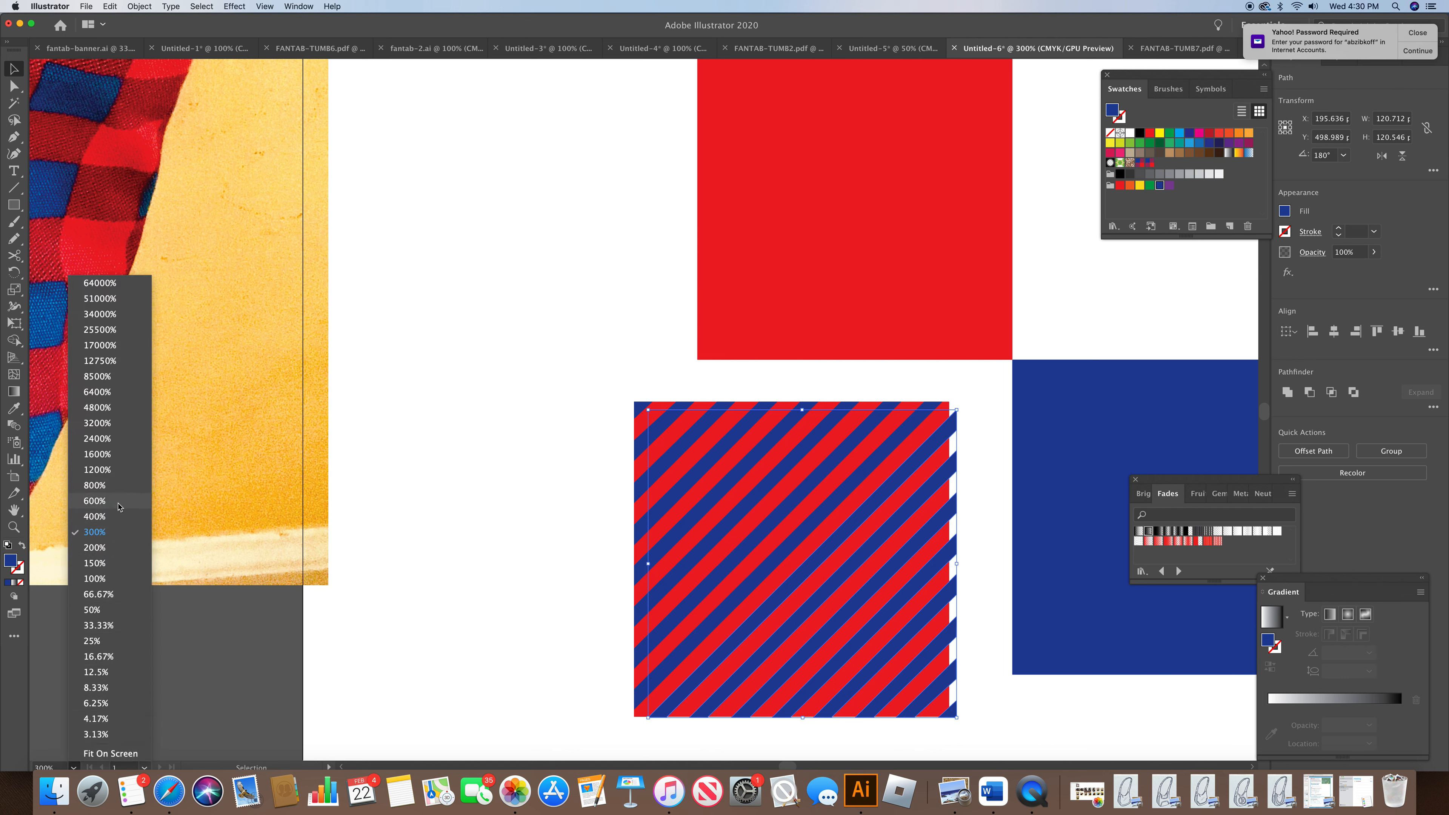
{"action": "left_click", "coordinate": [95, 484]}
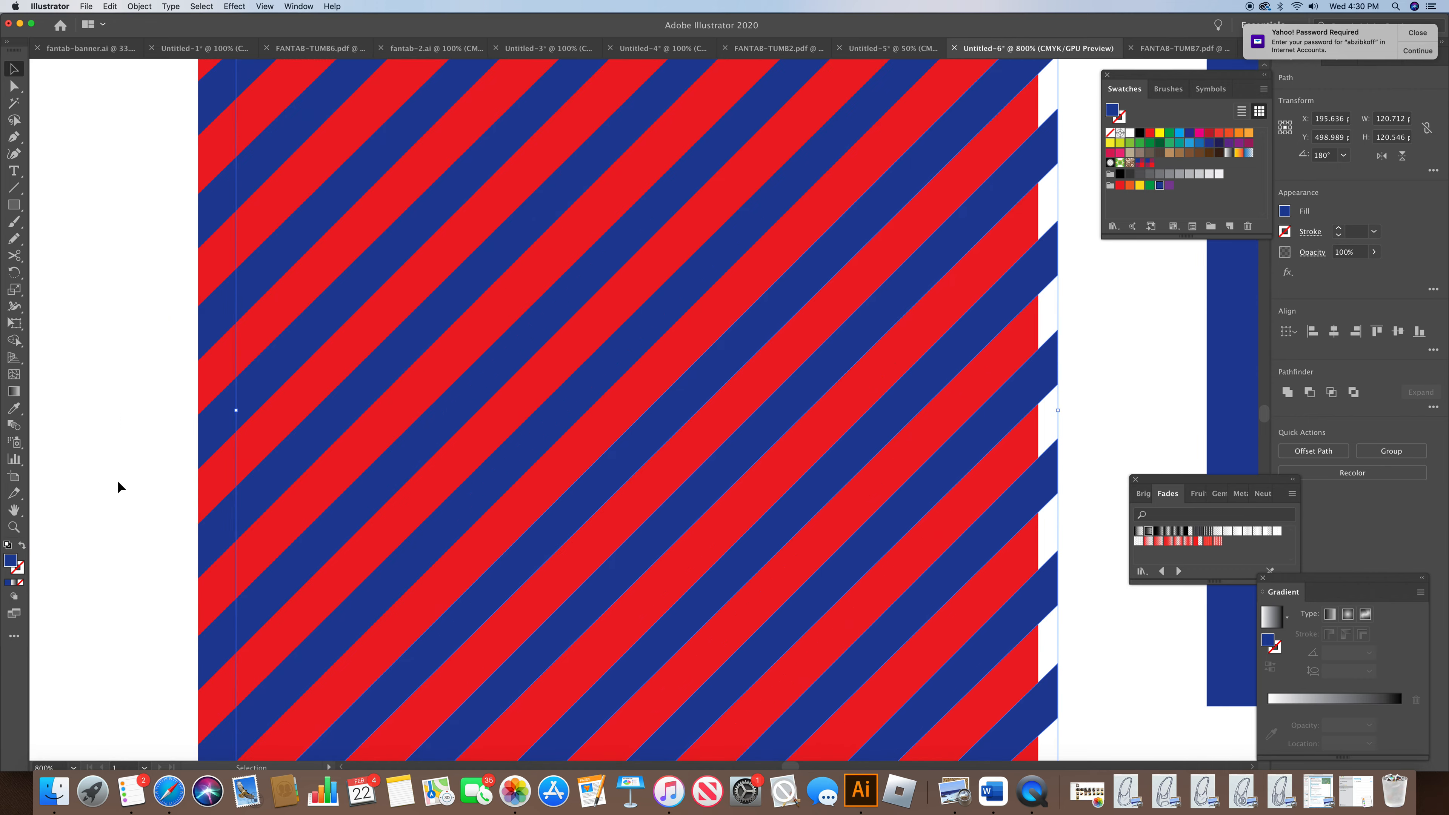
{"action": "left_click_drag", "start_coordinate": [1265, 412], "coordinate": [1266, 417]}
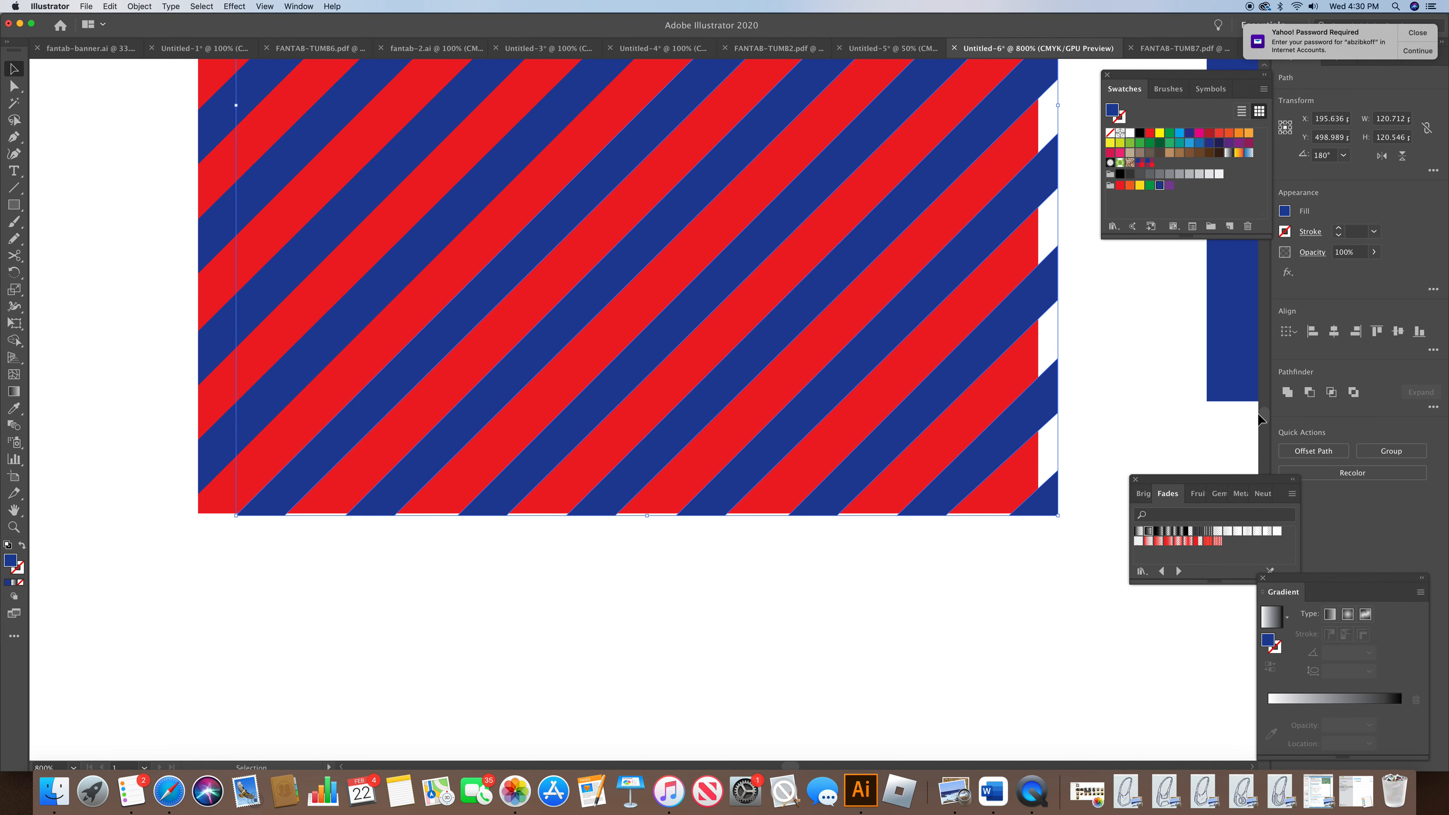
{"action": "key", "text": "Up"}
{"action": "key", "text": "Down"}
{"action": "left_click_drag", "start_coordinate": [623, 485], "coordinate": [622, 476]}
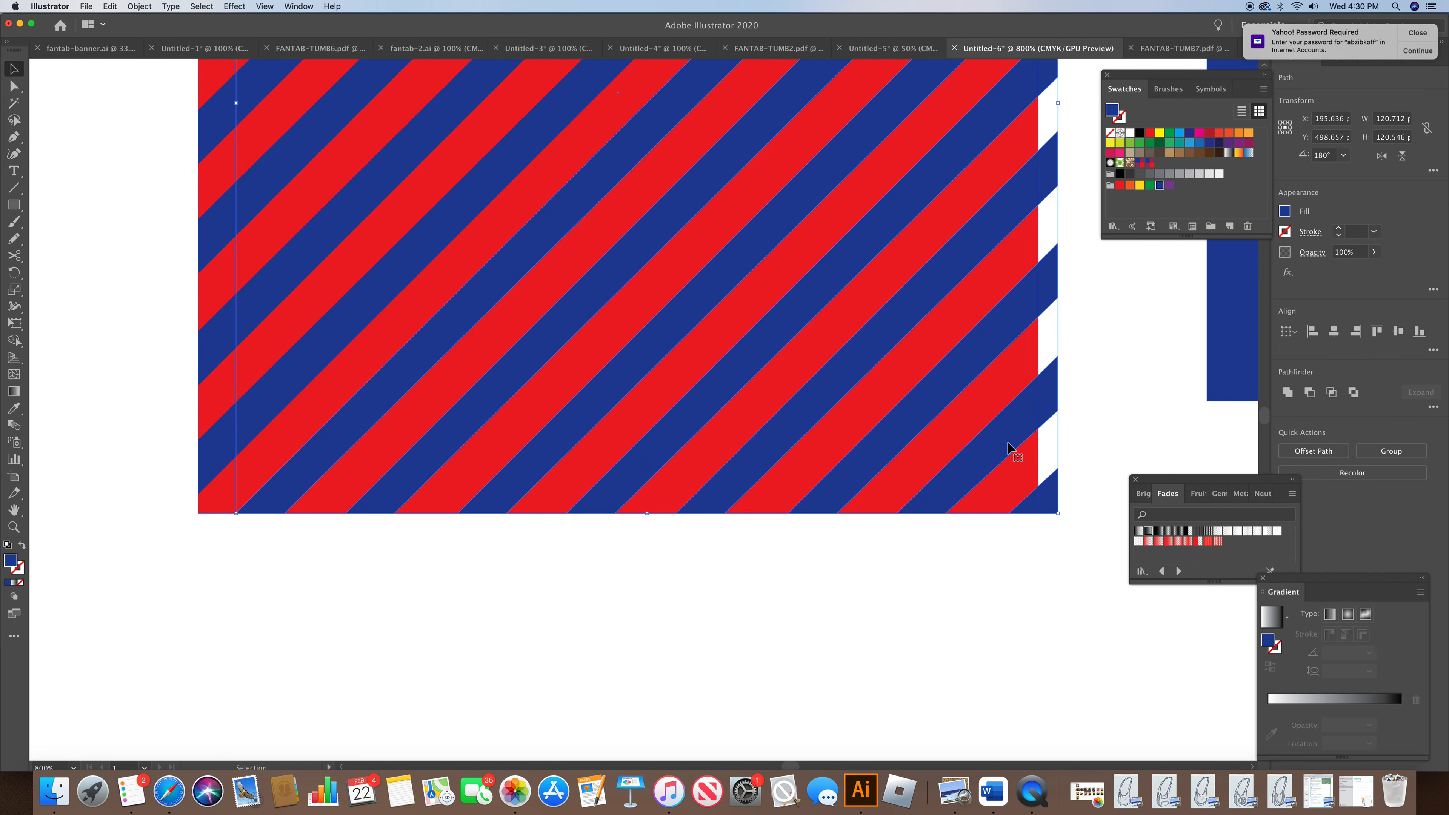
Step: Select the right end points of all the rotated stripes and move them along the diagonal to the square's right edge
{"action": "left_click", "coordinate": [1265, 424]}
{"action": "left_click_drag", "start_coordinate": [1266, 423], "coordinate": [1265, 416]}
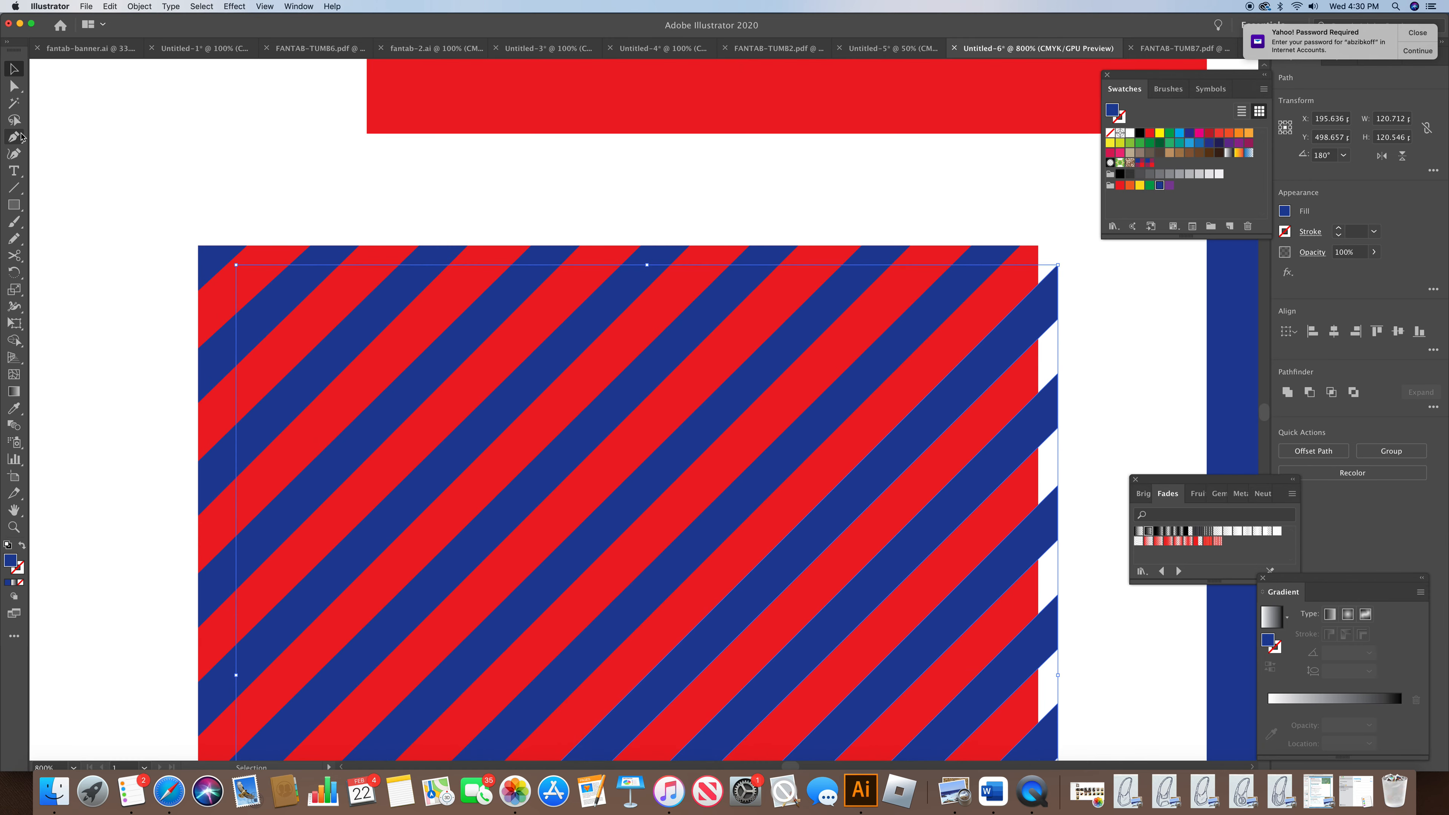
{"action": "left_click", "coordinate": [15, 86]}
{"action": "left_click", "coordinate": [1058, 266]}
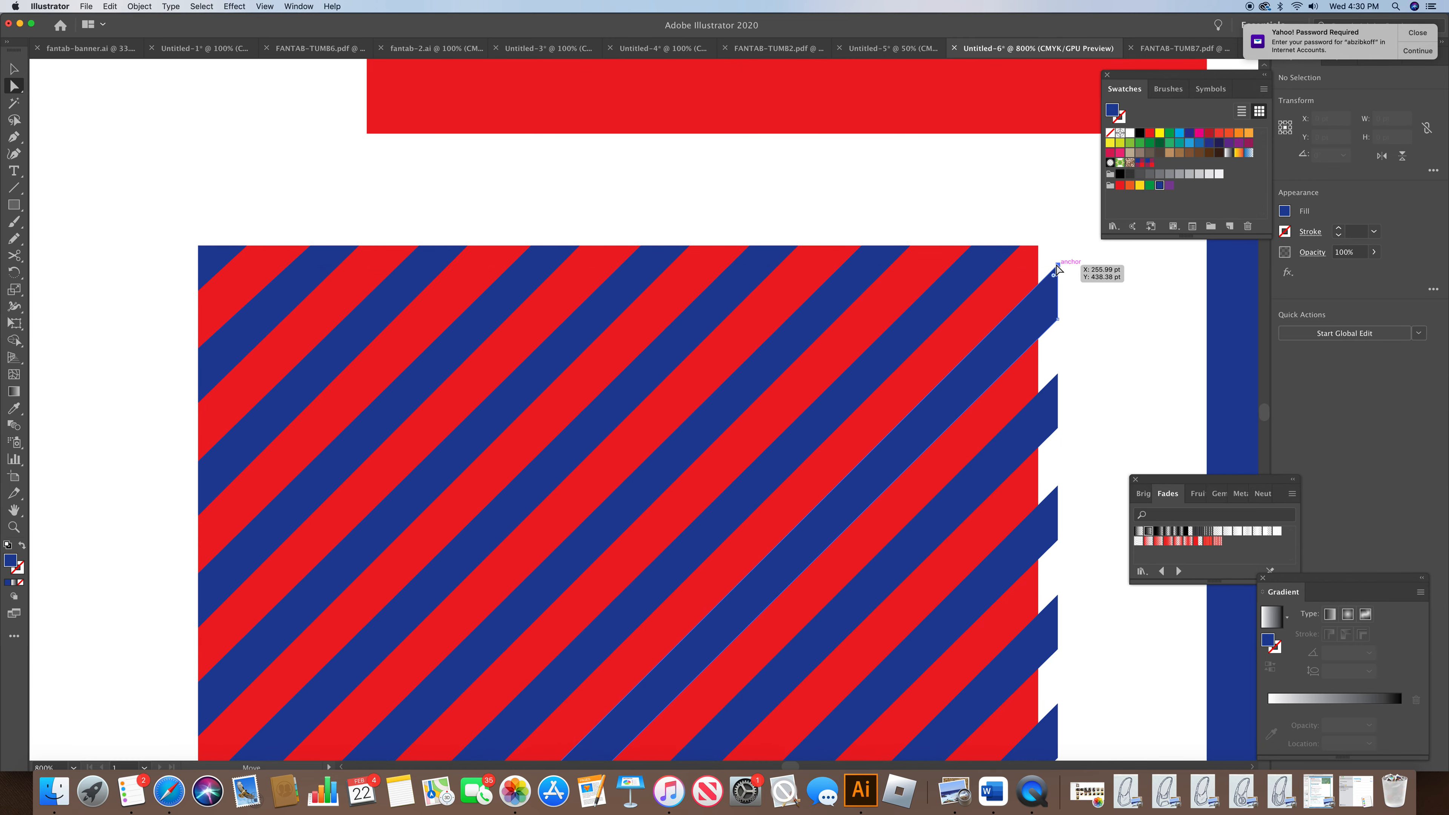
{"action": "left_click", "coordinate": [1059, 319], "text": "shift"}
{"action": "left_click", "coordinate": [1058, 375], "text": "shift"}
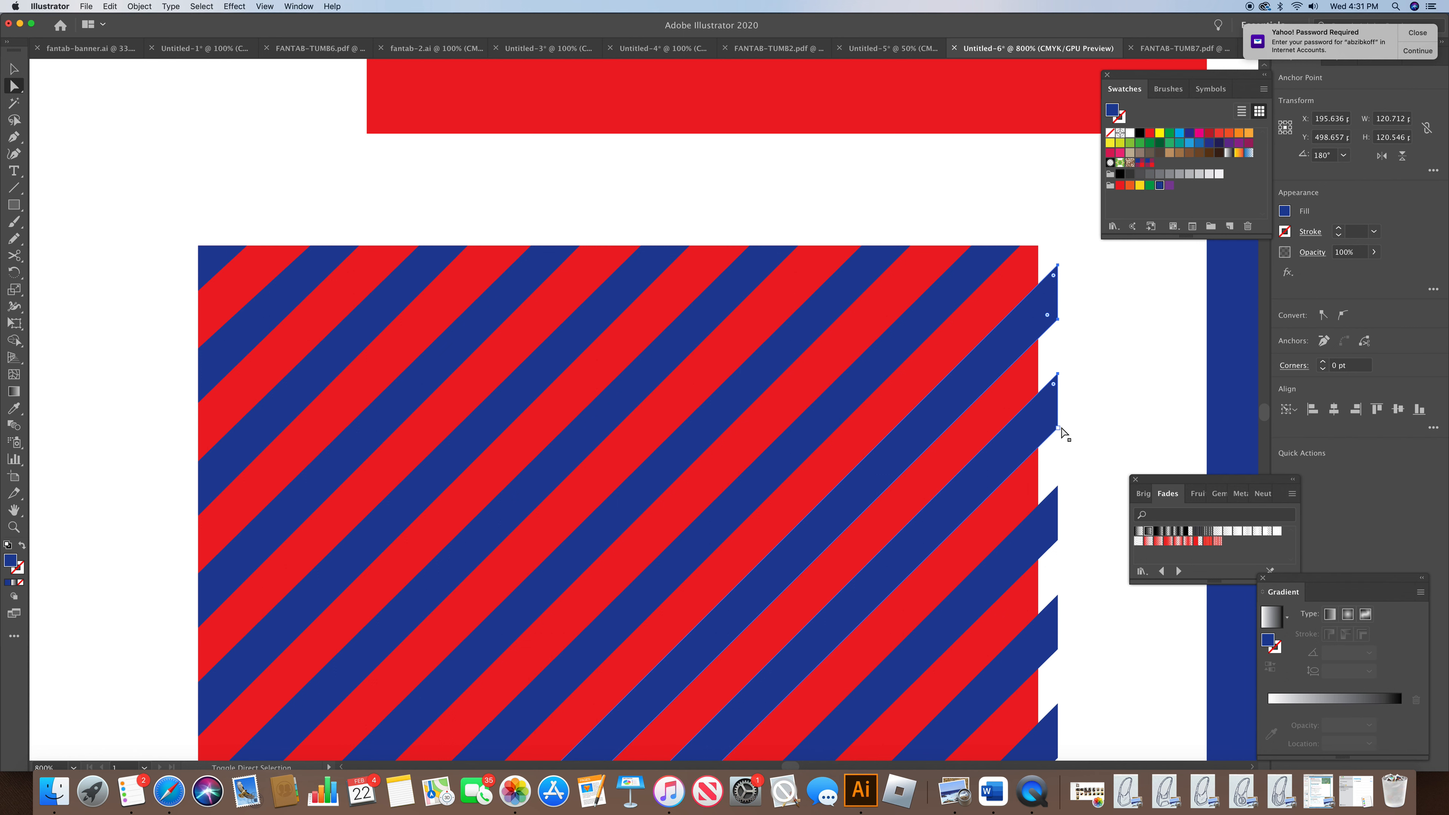
{"action": "scroll", "coordinate": [1259, 412], "scroll_direction": "down", "scroll_amount": 3}
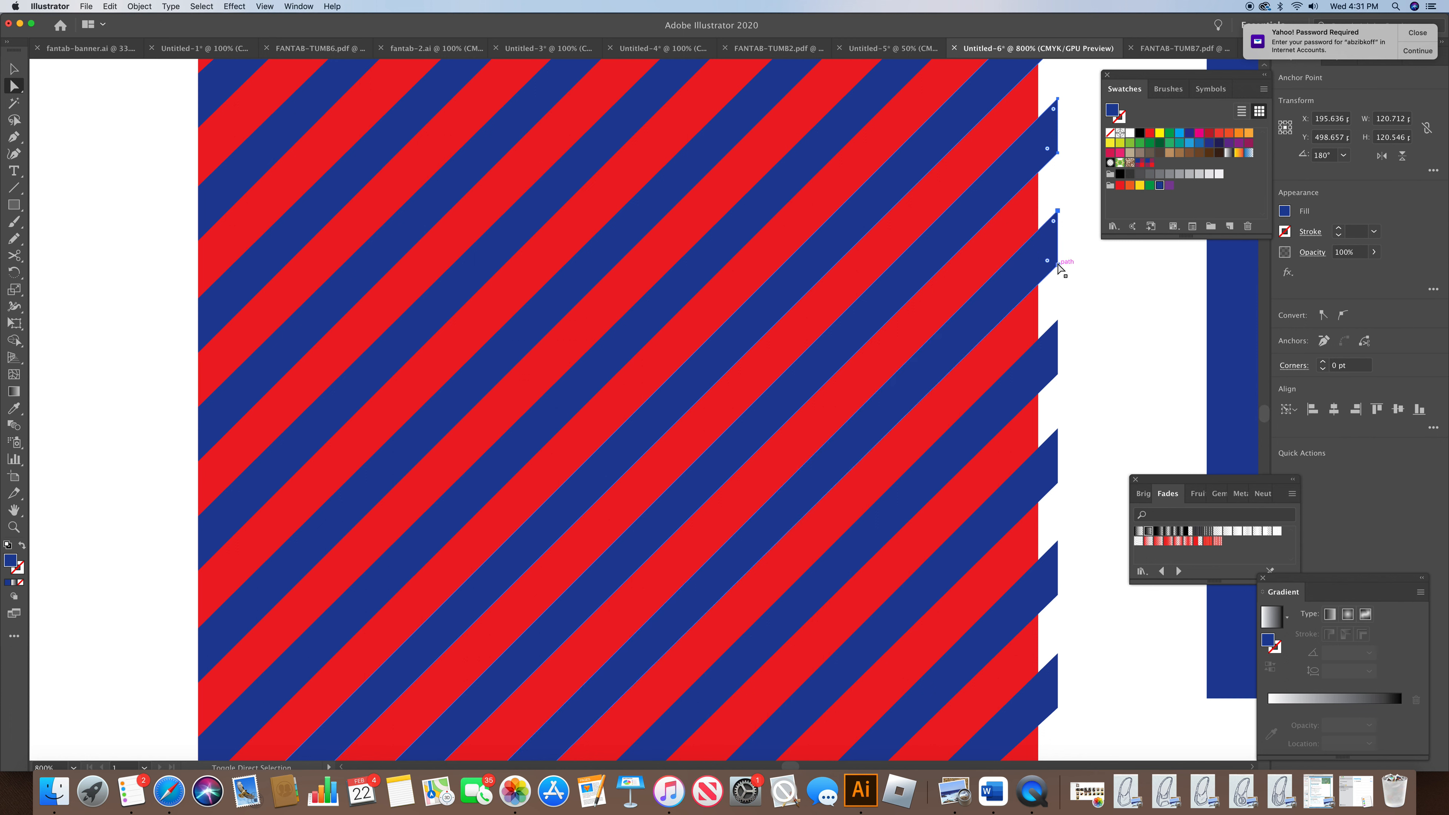
{"action": "left_click", "coordinate": [1059, 320], "text": "shift"}
{"action": "left_click", "coordinate": [1058, 374], "text": "shift"}
{"action": "left_click", "coordinate": [1058, 429], "text": "shift"}
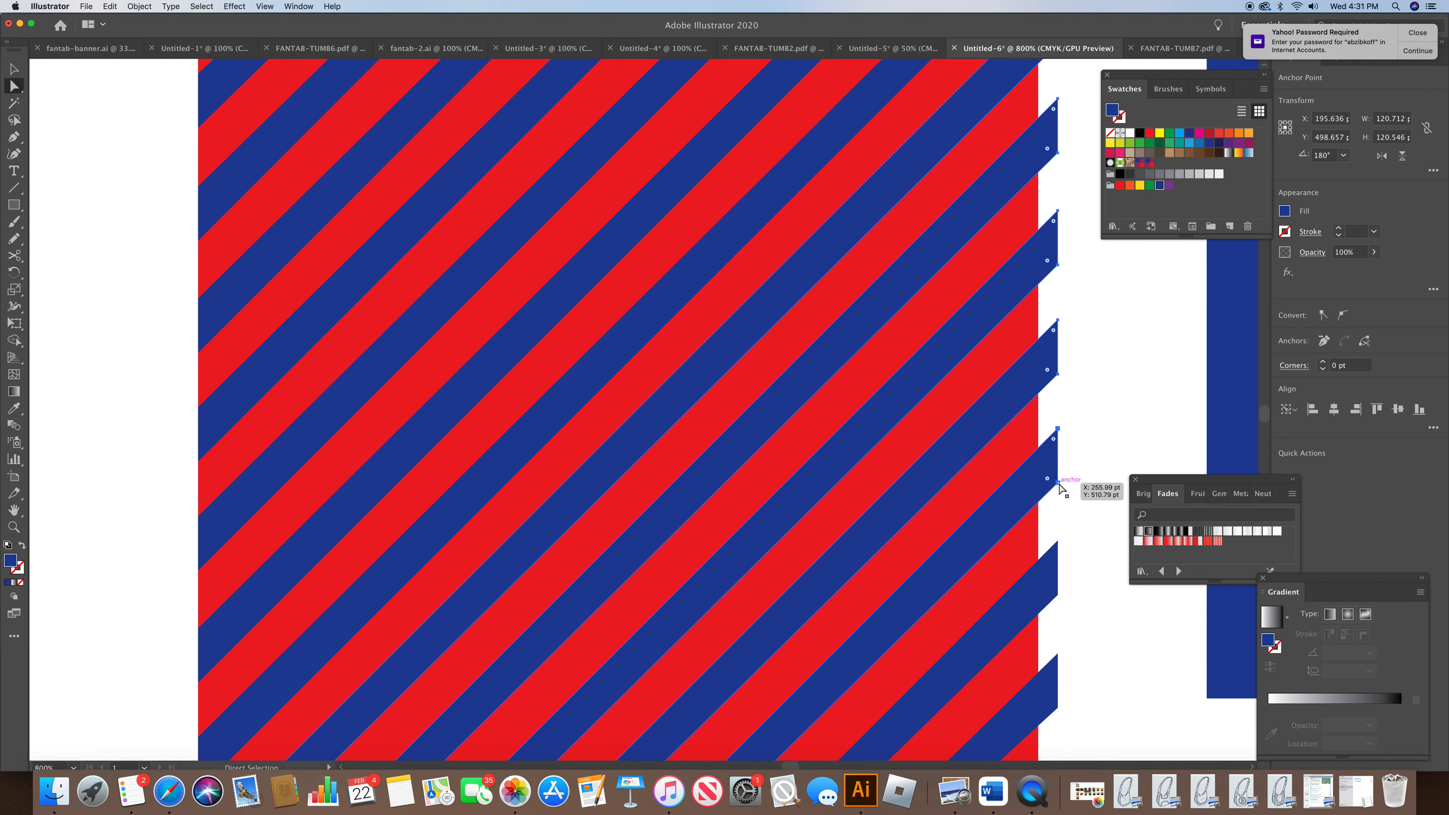
{"action": "left_click", "coordinate": [1058, 540], "text": "shift"}
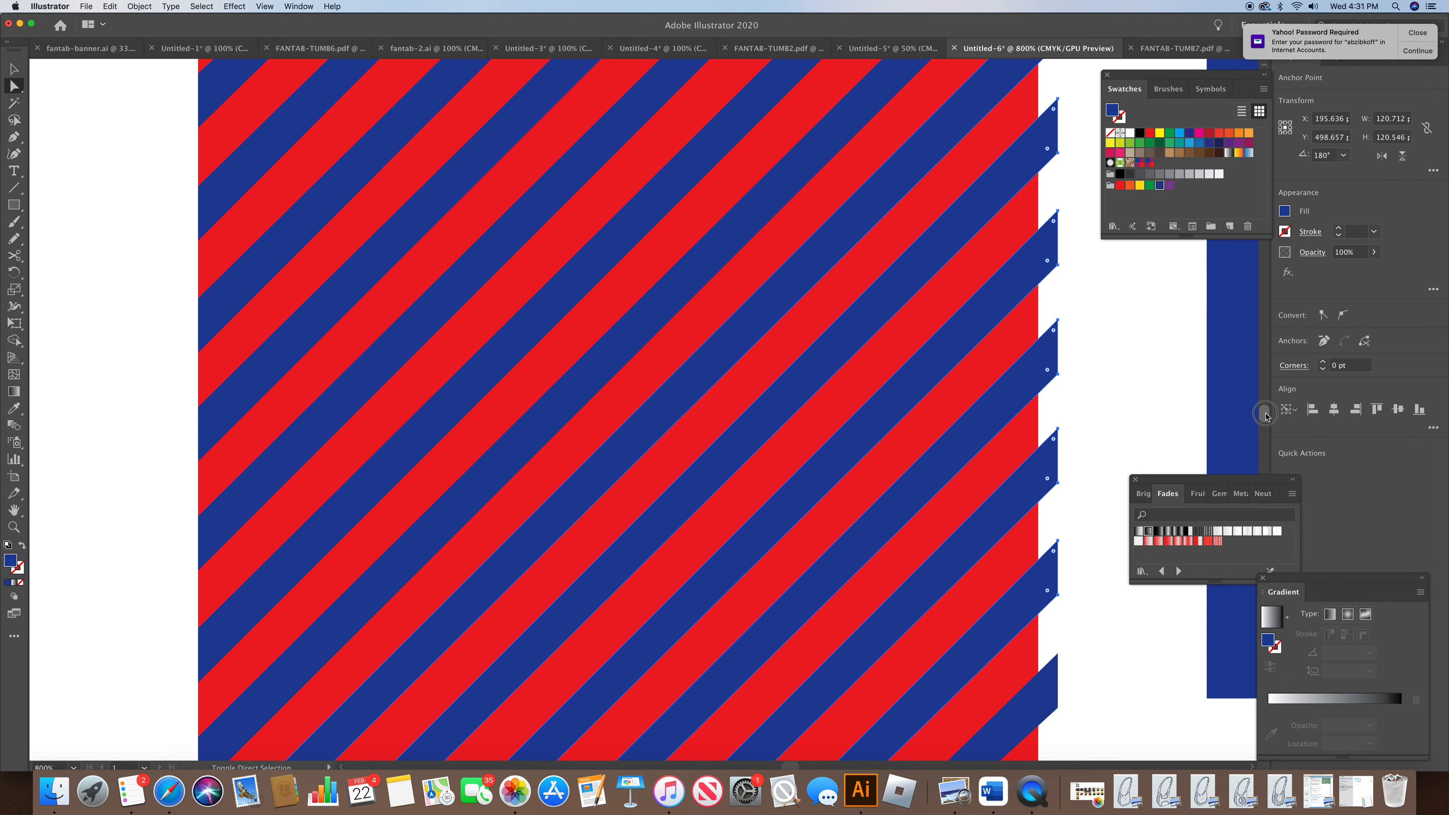
{"action": "scroll", "coordinate": [1265, 415], "scroll_direction": "down", "scroll_amount": 3}
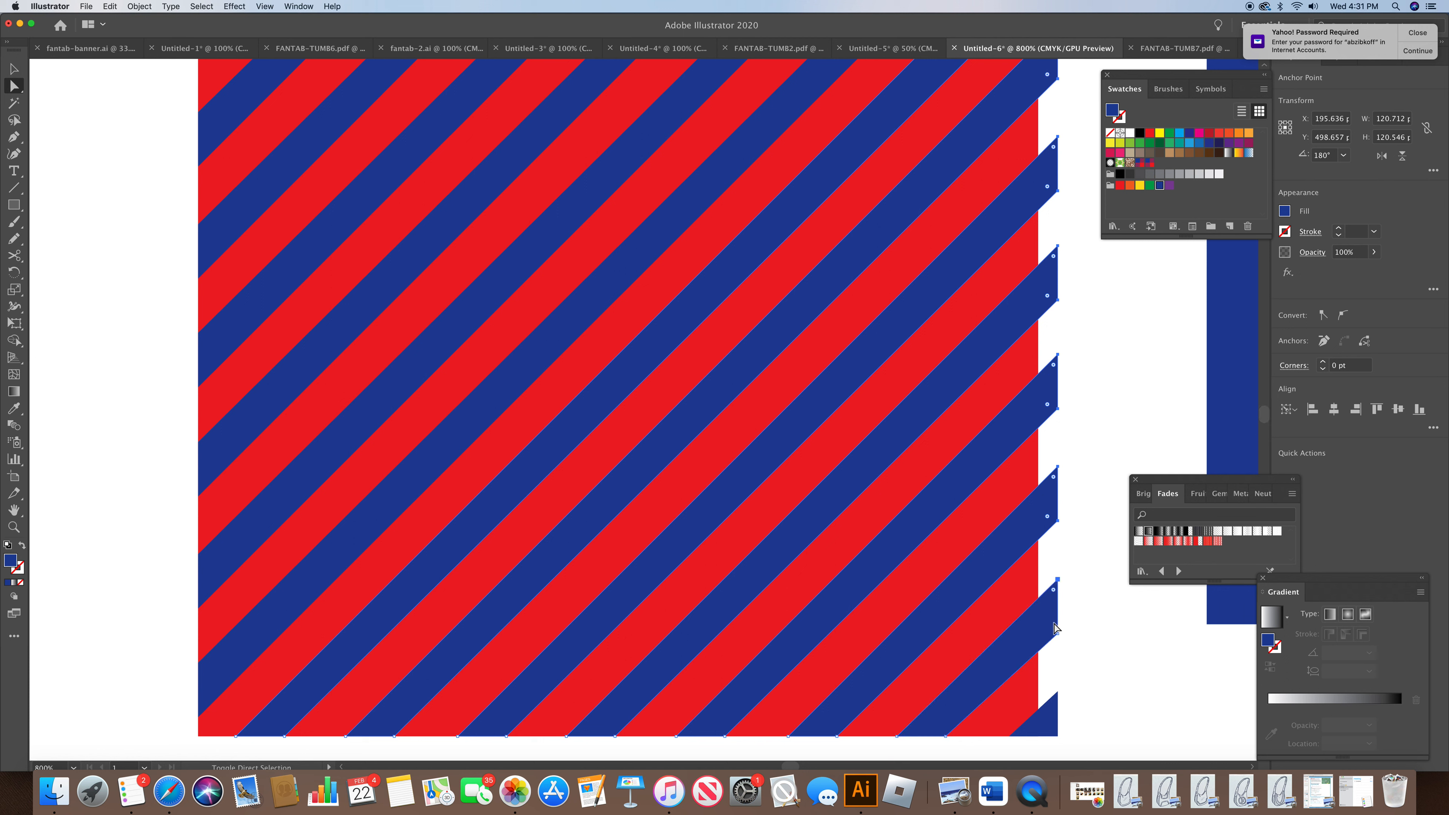
{"action": "left_click", "coordinate": [1058, 692], "text": "shift"}
{"action": "left_click", "coordinate": [1058, 736], "text": "shift"}
{"action": "left_click_drag", "start_coordinate": [1059, 600], "coordinate": [1043, 600]}
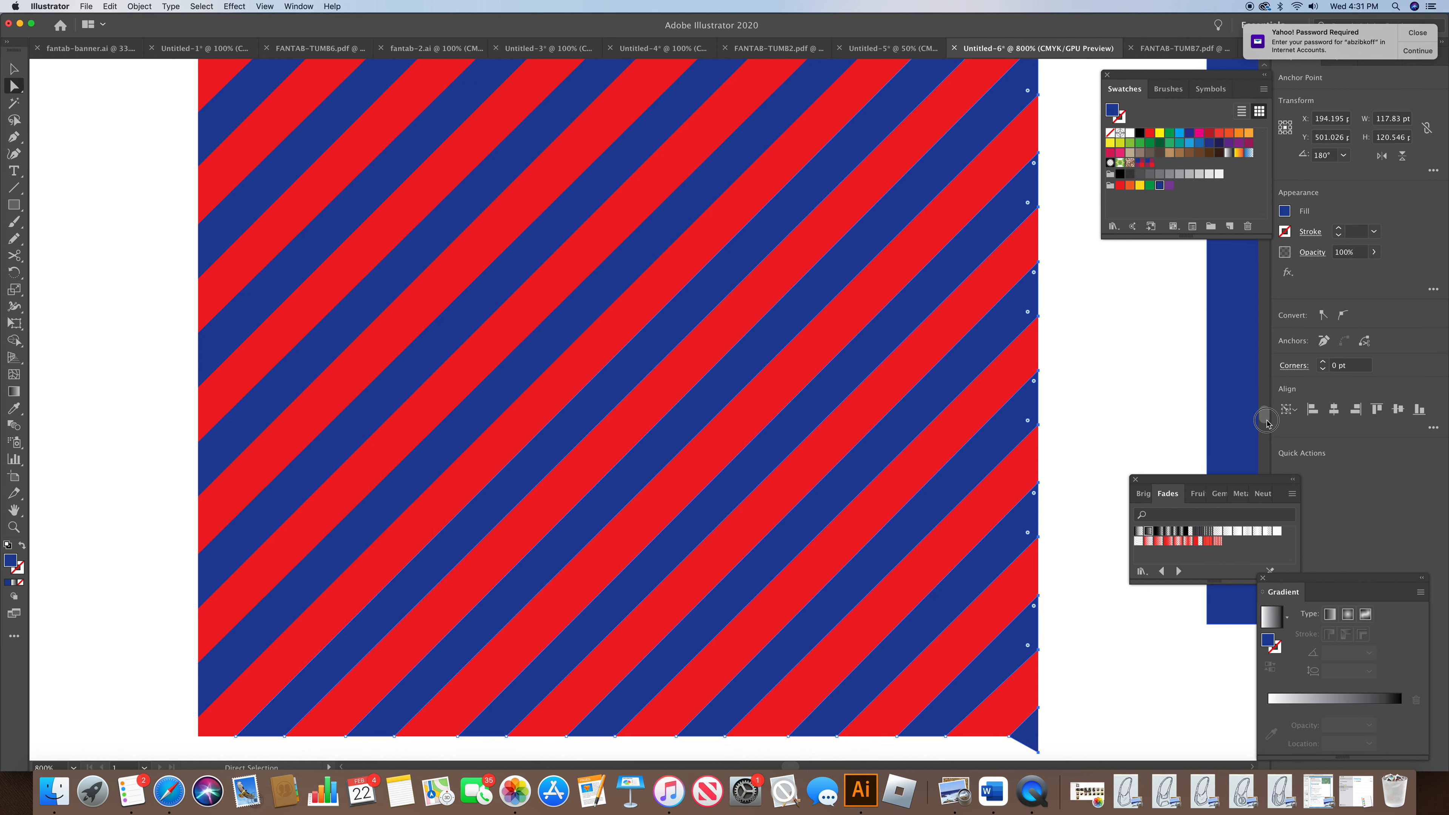
Step: Move the stray lower anchor point of the last small stripe up onto the square's lower-right corner
{"action": "left_click_drag", "start_coordinate": [1266, 422], "coordinate": [1267, 426]}
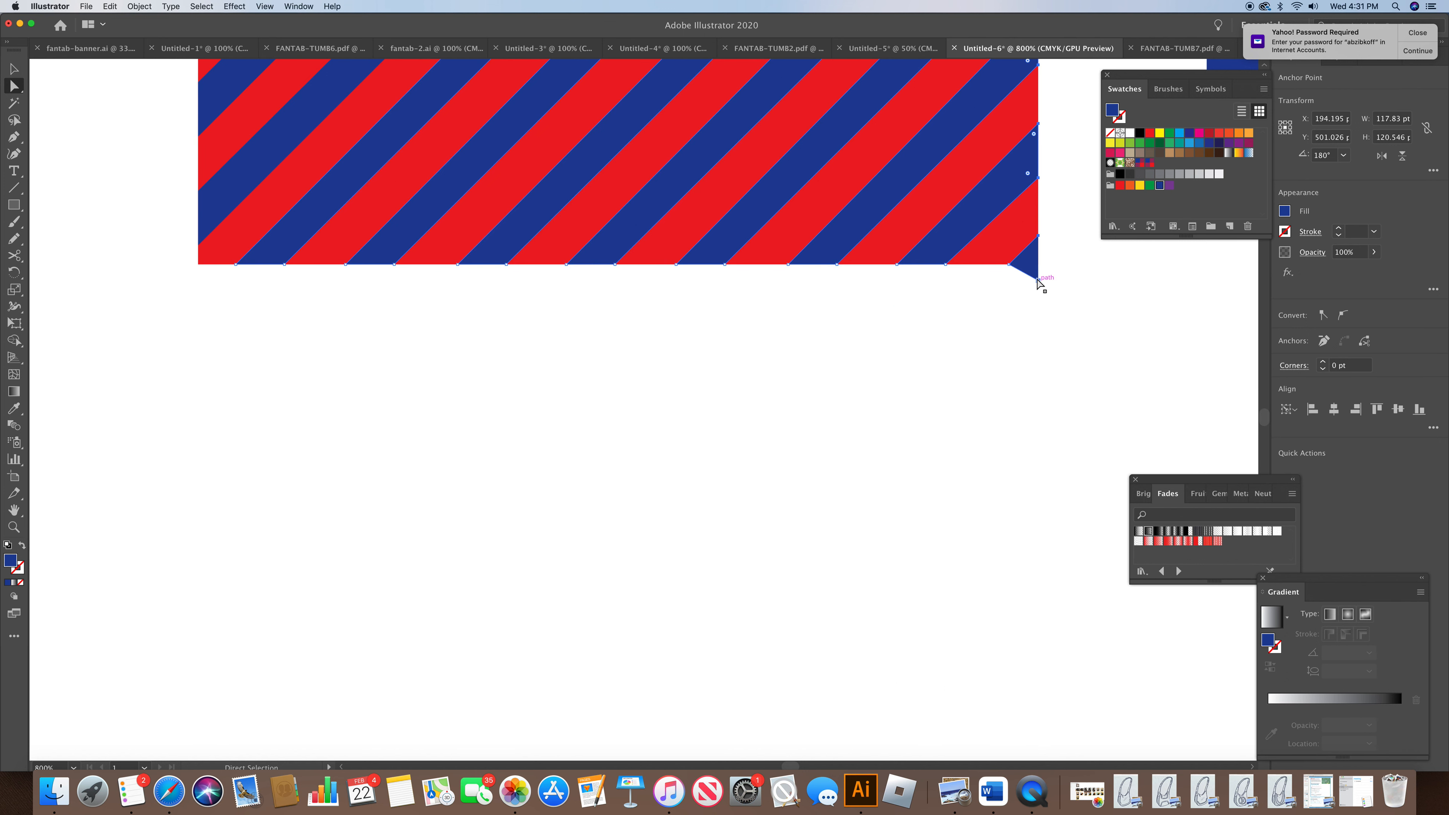
{"action": "left_click_drag", "start_coordinate": [1038, 281], "coordinate": [1039, 270]}
{"action": "left_click_drag", "start_coordinate": [1267, 417], "coordinate": [1267, 409]}
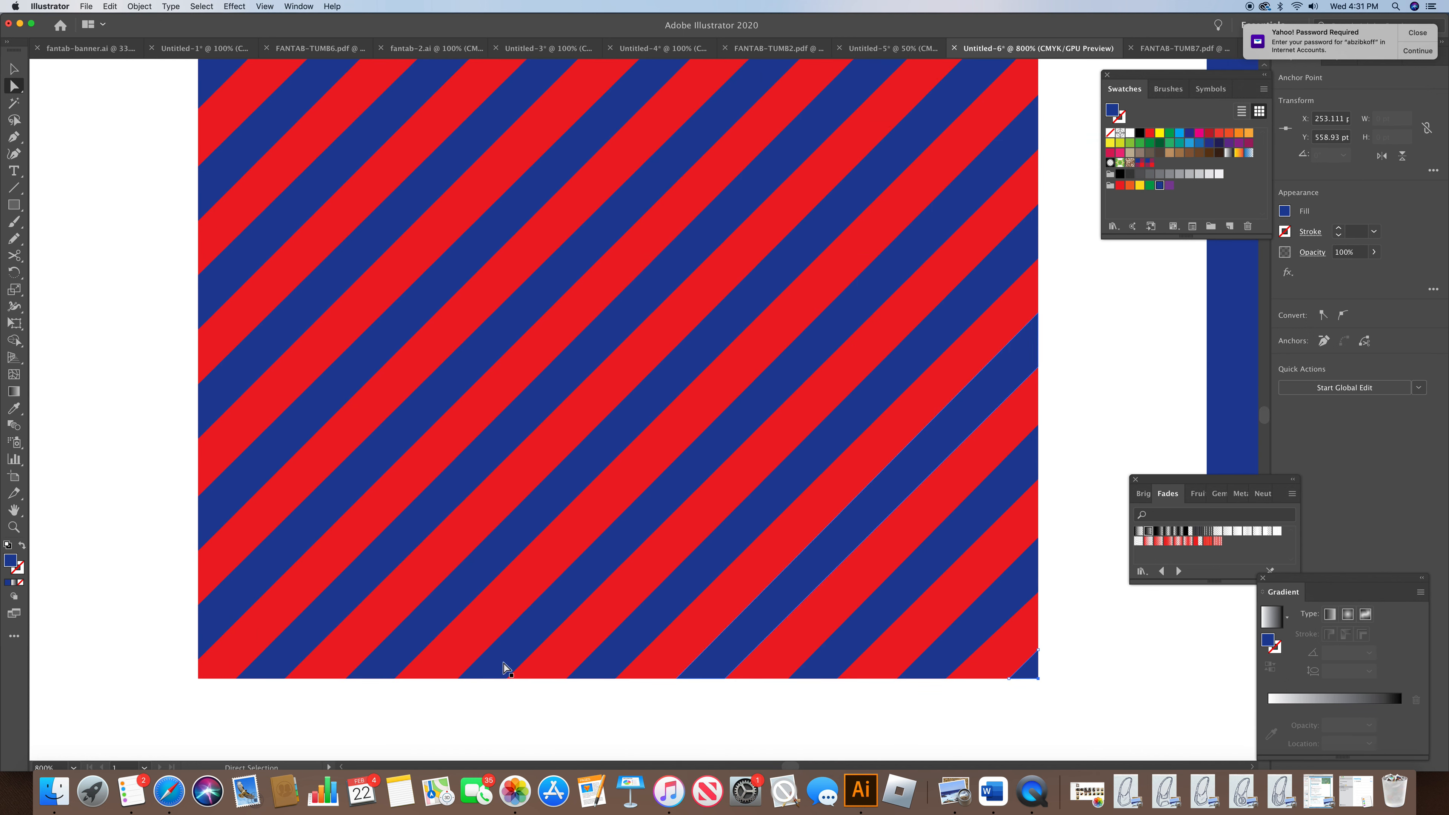
Step: Select the striped square with all its stripes and group them
{"action": "left_click", "coordinate": [74, 768]}
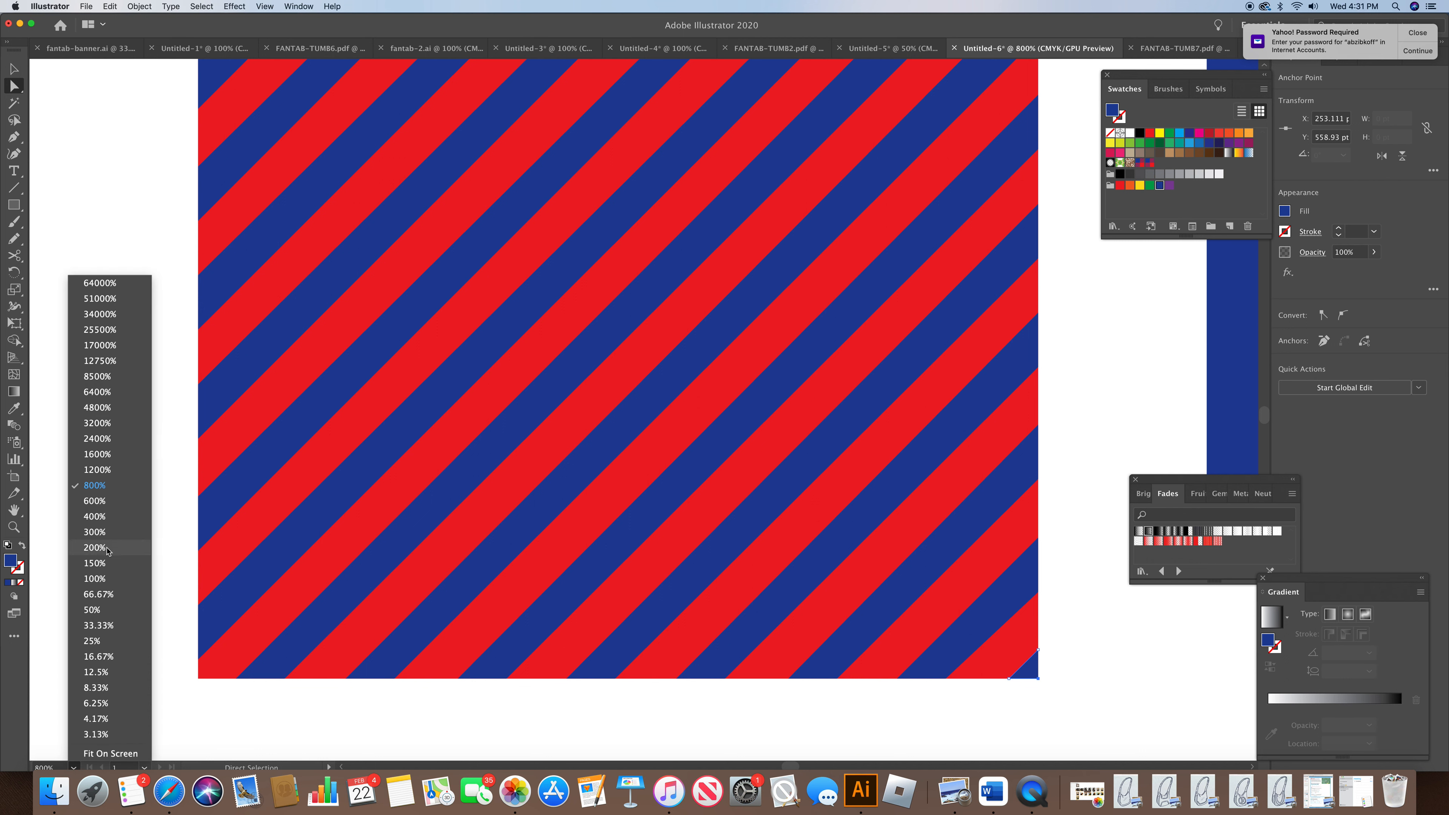
{"action": "left_click", "coordinate": [109, 533]}
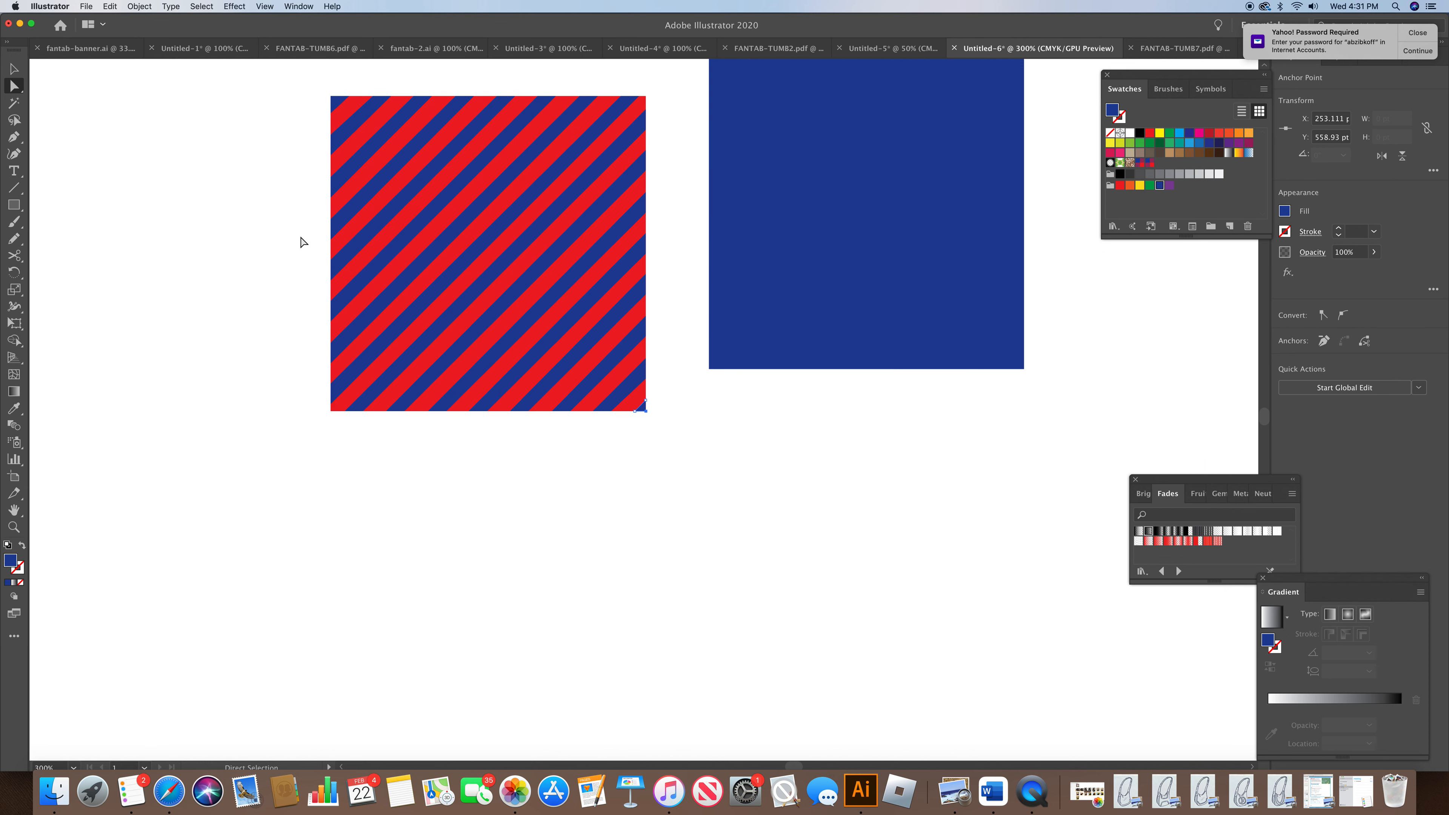
{"action": "left_click_drag", "start_coordinate": [302, 81], "coordinate": [663, 439]}
{"action": "key", "text": "v"}
{"action": "left_click", "coordinate": [108, 143]}
{"action": "left_click_drag", "start_coordinate": [306, 88], "coordinate": [684, 454]}
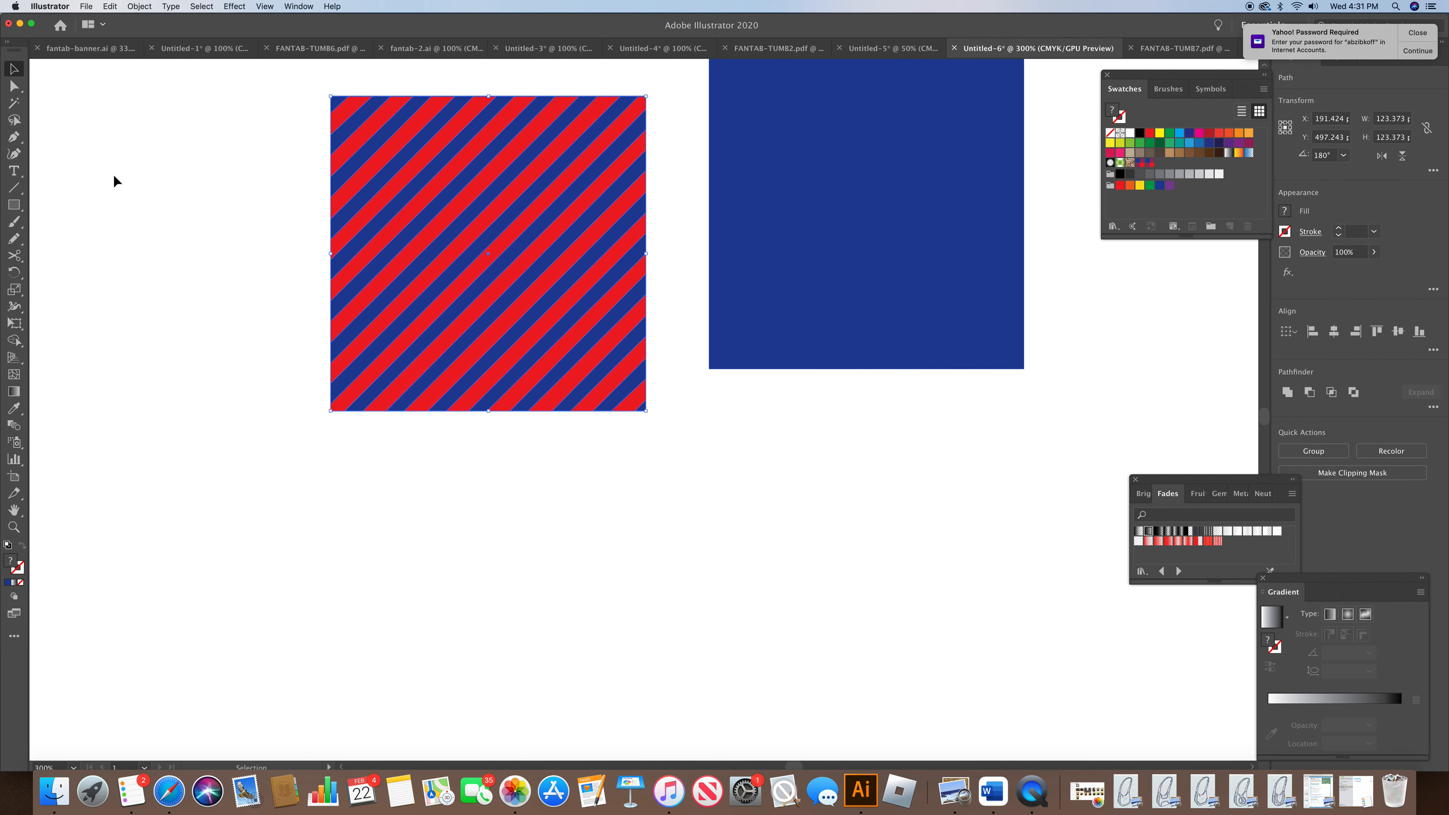
{"action": "left_click", "coordinate": [141, 7]}
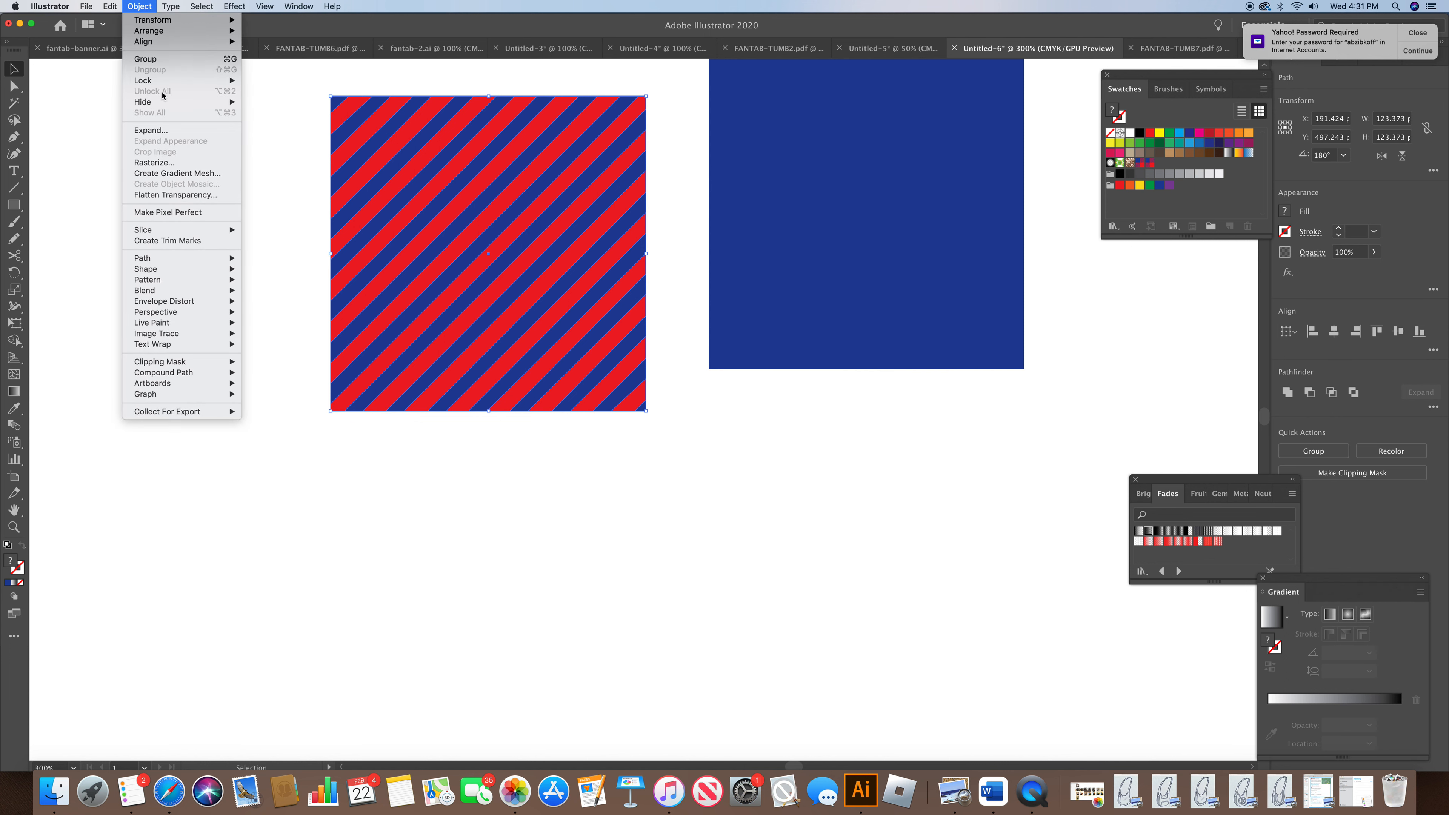
{"action": "left_click", "coordinate": [158, 59]}
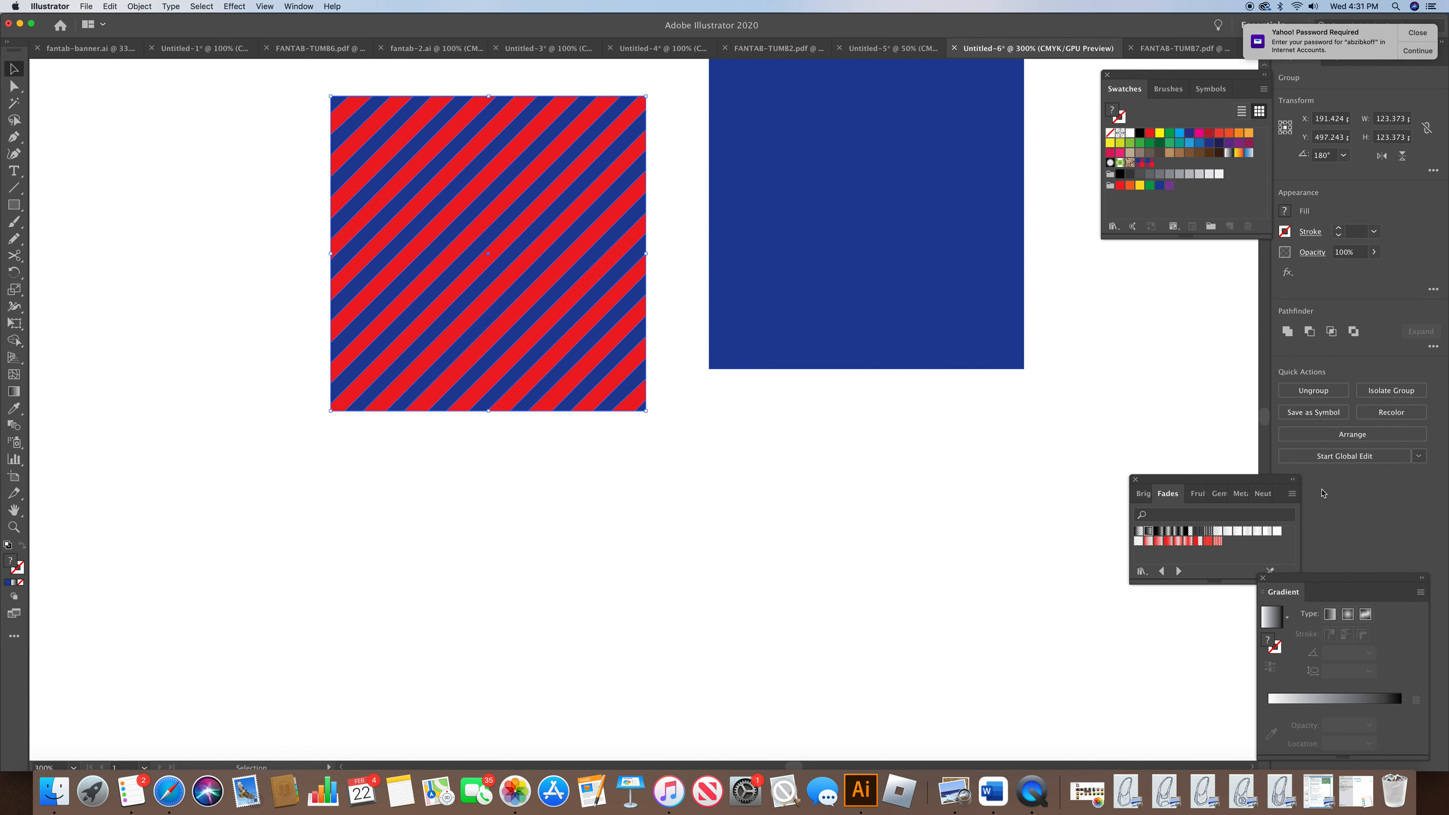
Step: Move the grouped striped square directly below the red square, flush against the blue square, and check the joining edges up close
{"action": "scroll", "coordinate": [1260, 425], "scroll_direction": "up", "scroll_amount": 5}
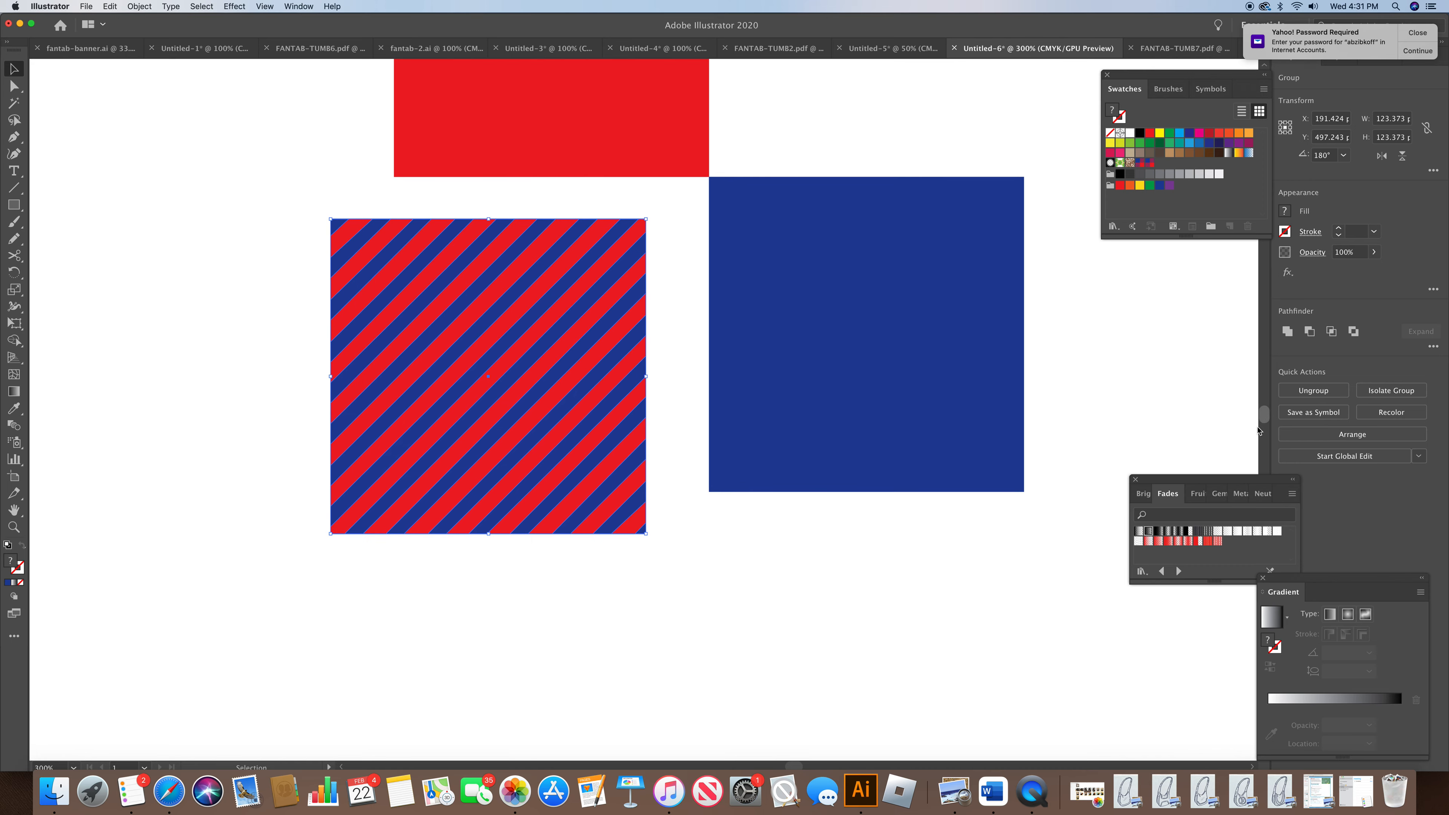
{"action": "left_click_drag", "start_coordinate": [505, 300], "coordinate": [566, 258]}
{"action": "left_click", "coordinate": [398, 537]}
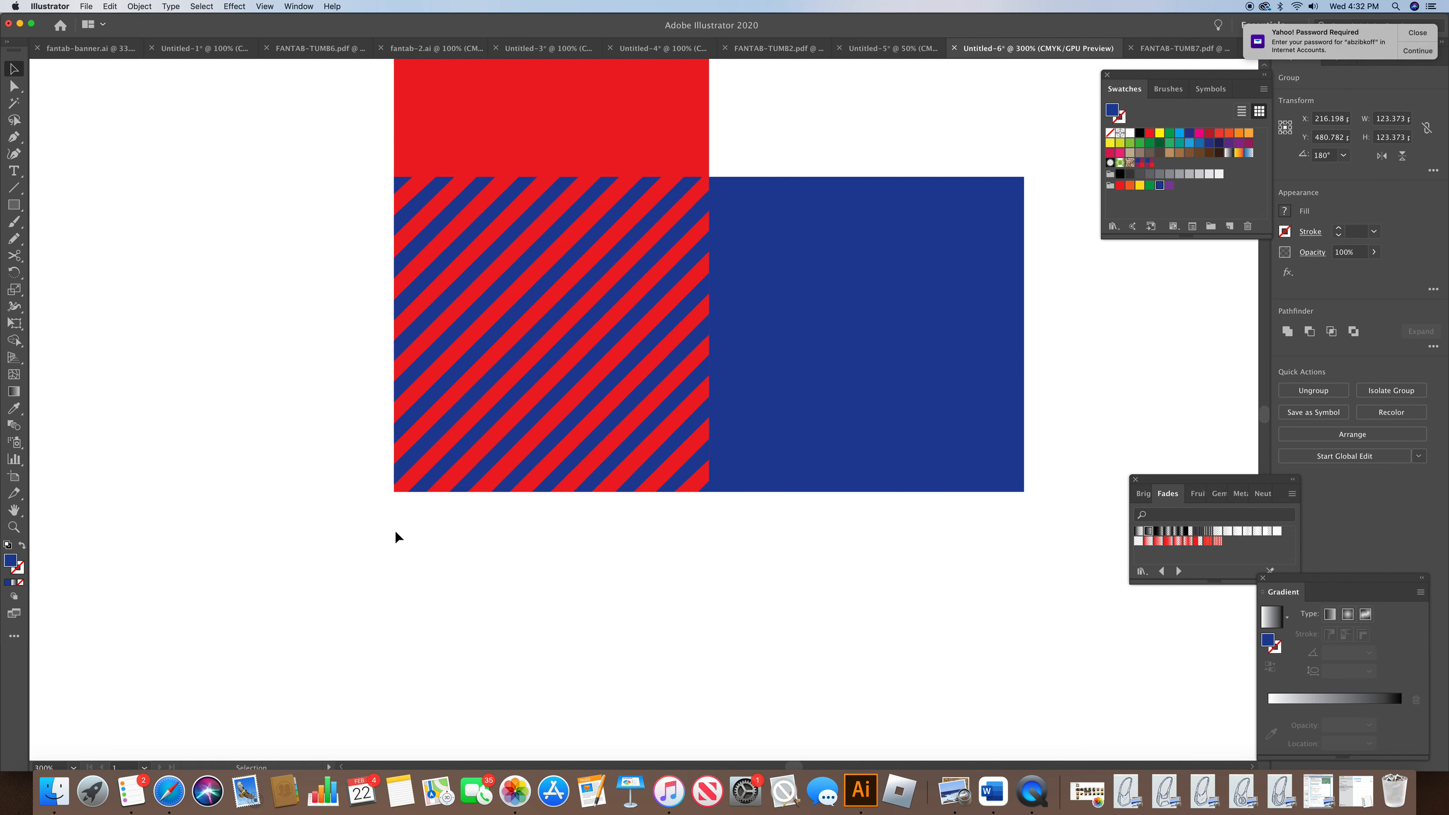
{"action": "left_click", "coordinate": [74, 765]}
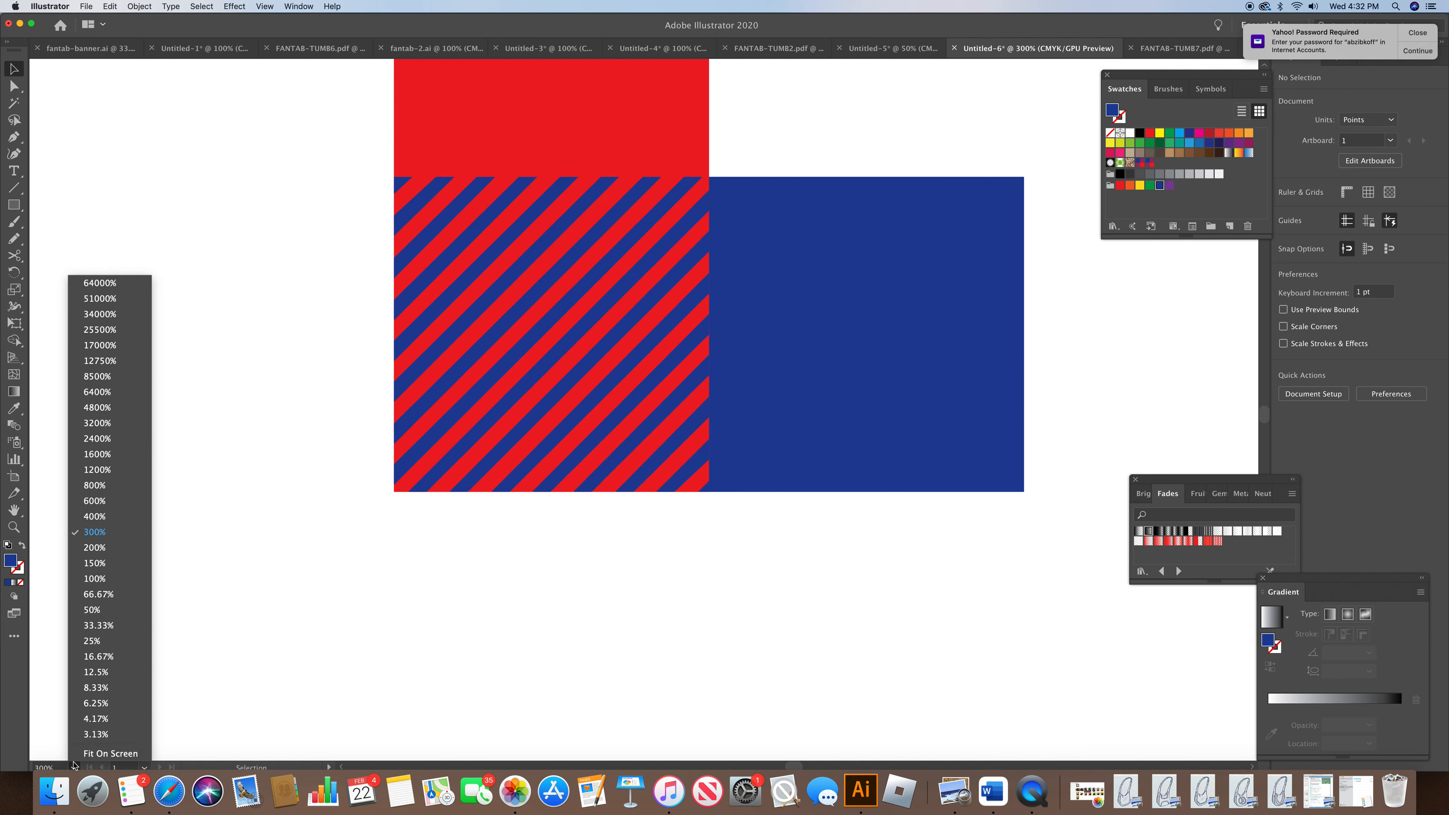
{"action": "left_click", "coordinate": [105, 469]}
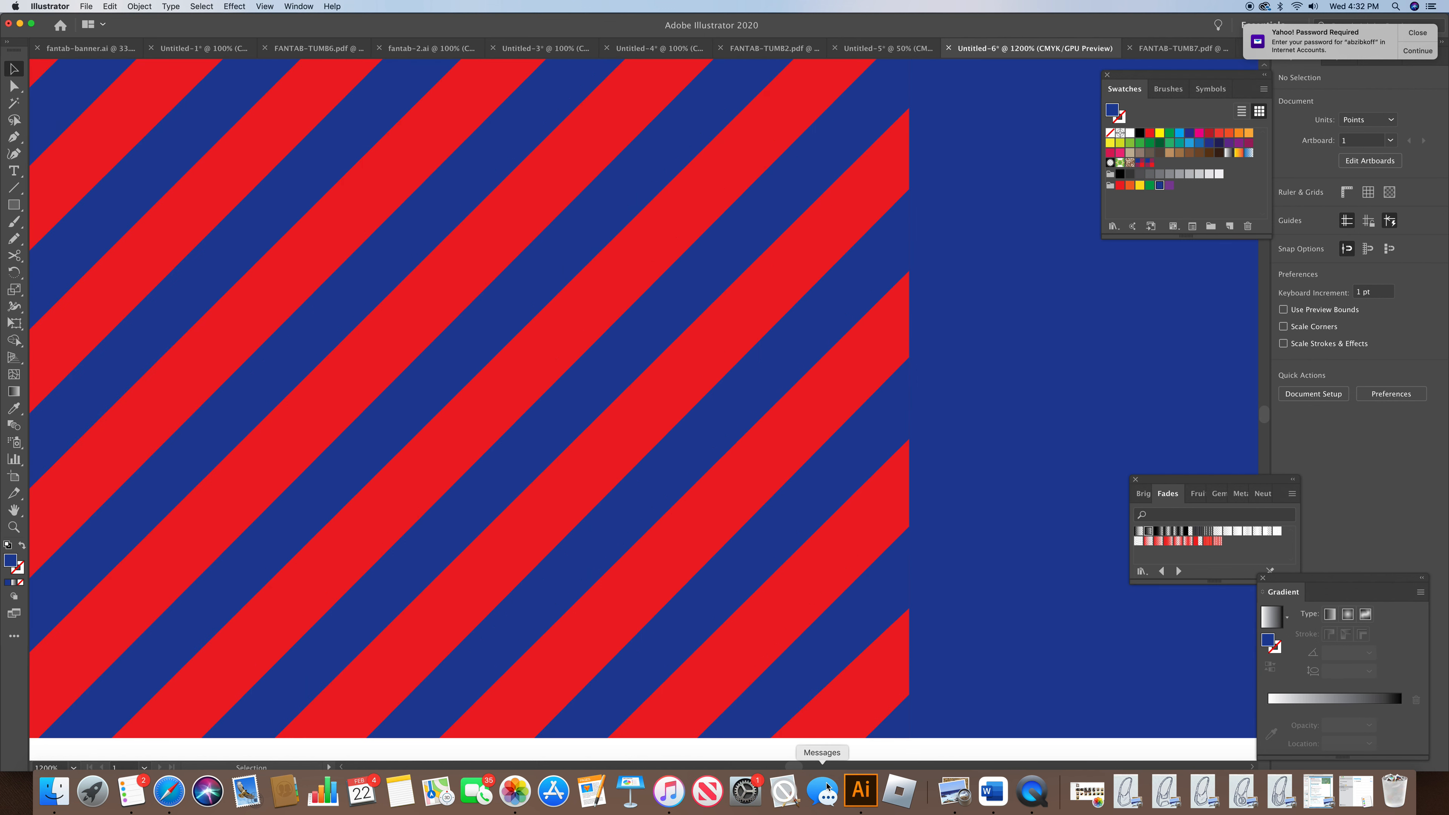
{"action": "scroll", "coordinate": [899, 673], "scroll_direction": "left", "scroll_amount": 5}
{"action": "left_click_drag", "start_coordinate": [1269, 414], "coordinate": [1266, 412]}
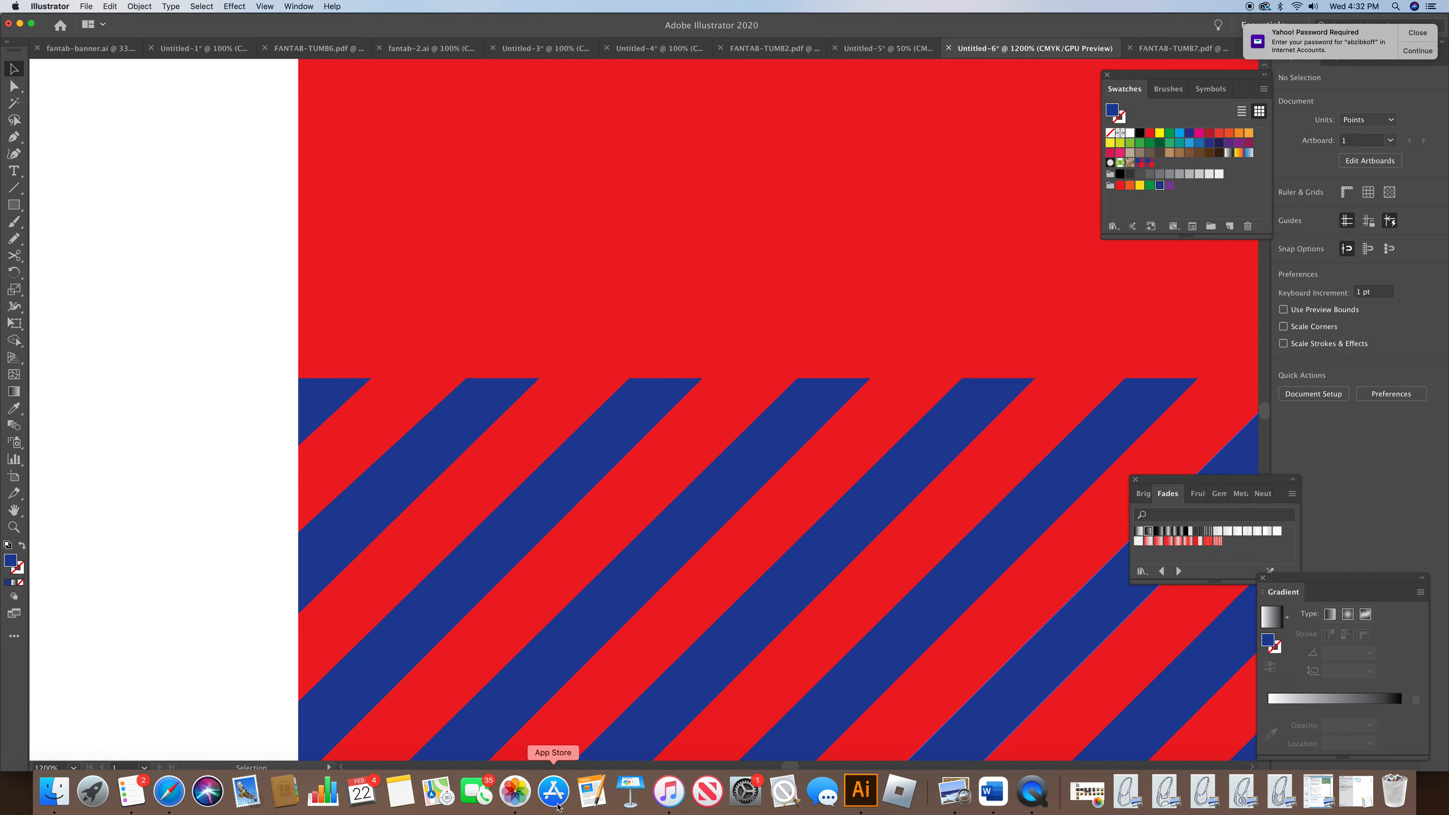
Step: Duplicate the striped square and fit the copy above the blue square beside the red one, checking its edges up close
{"action": "left_click", "coordinate": [568, 684]}
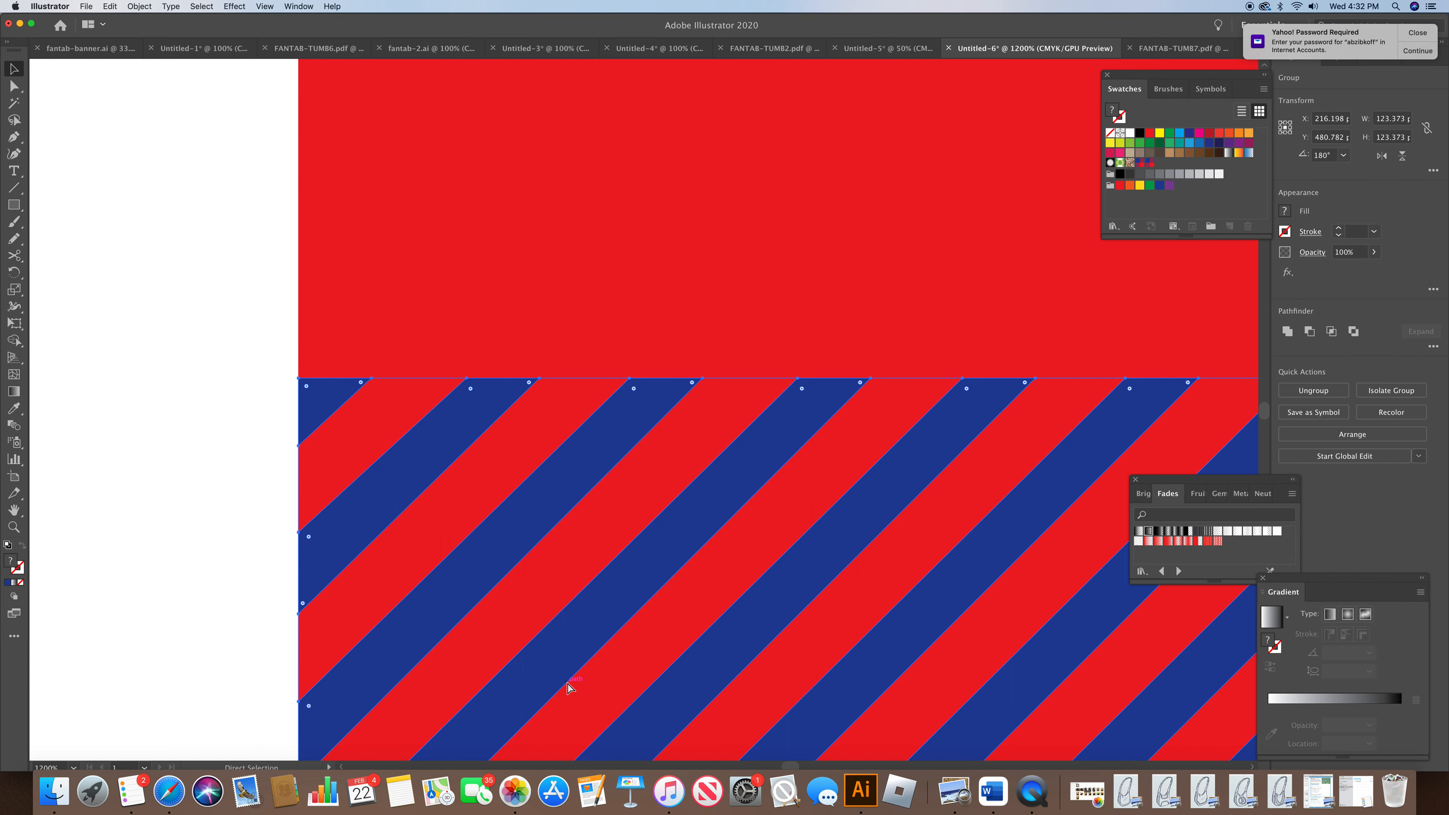
{"action": "key", "text": "super+v"}
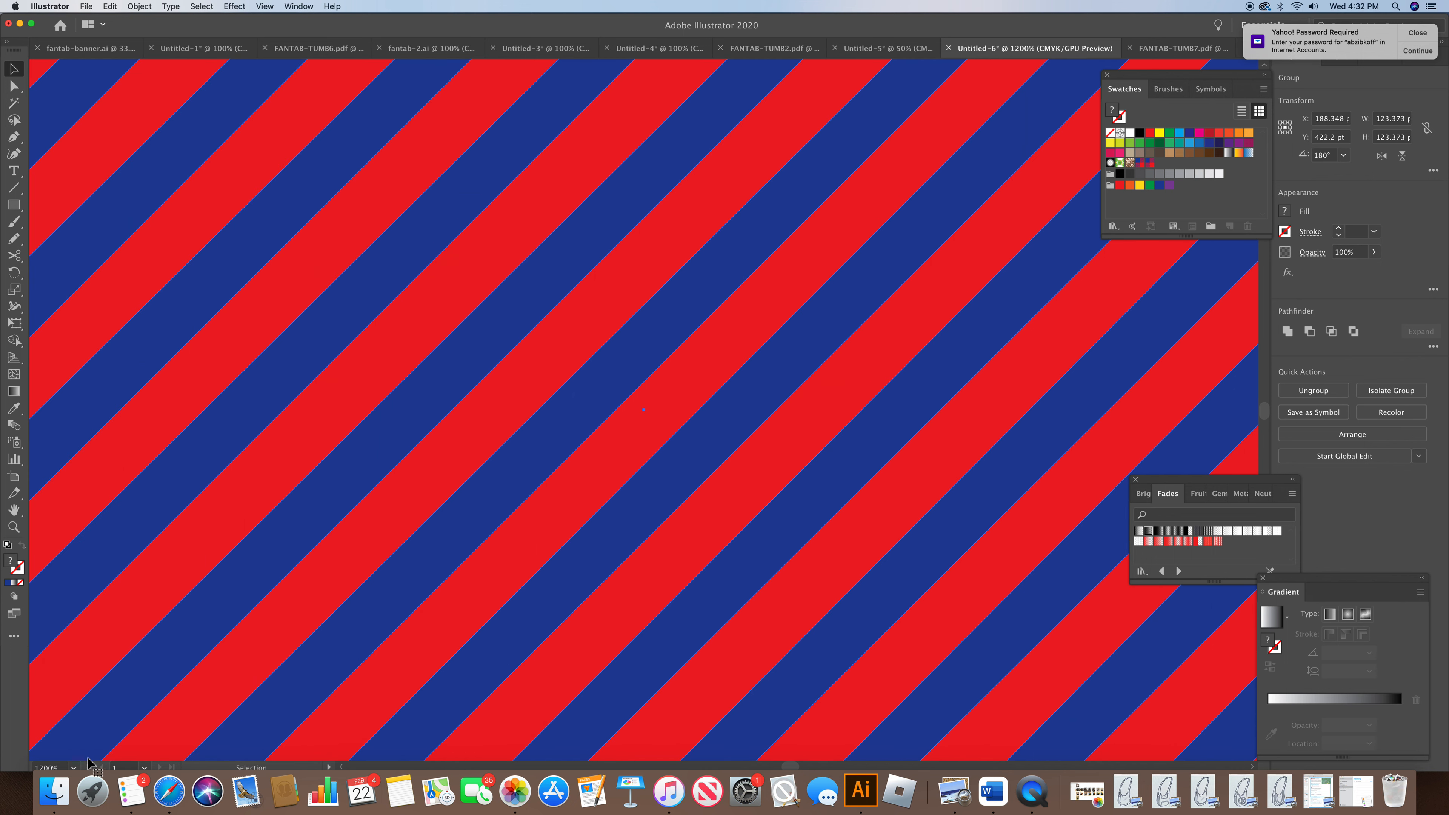
{"action": "left_click", "coordinate": [76, 768]}
{"action": "left_click", "coordinate": [125, 579]}
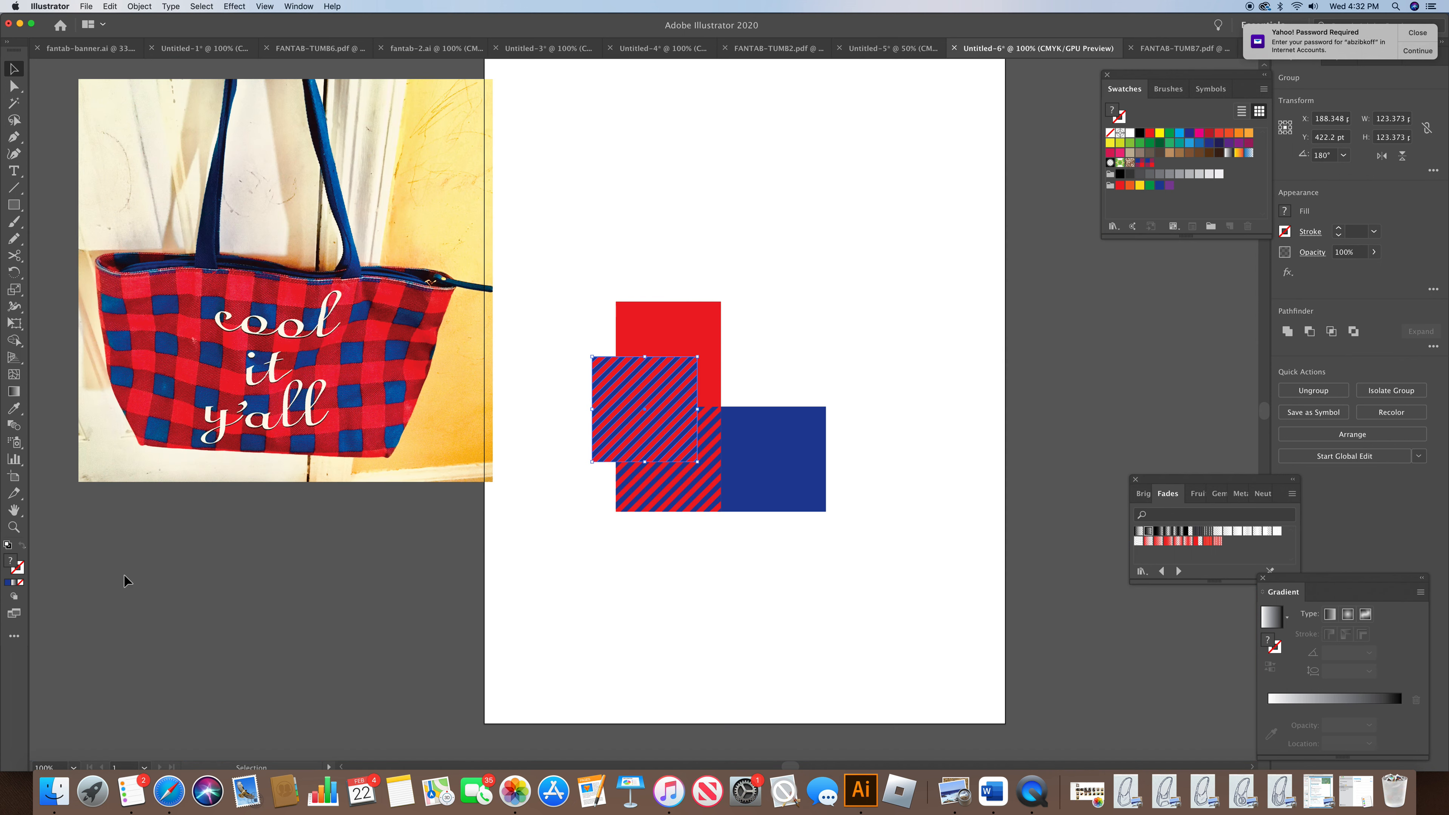
{"action": "left_click_drag", "start_coordinate": [645, 416], "coordinate": [775, 365]}
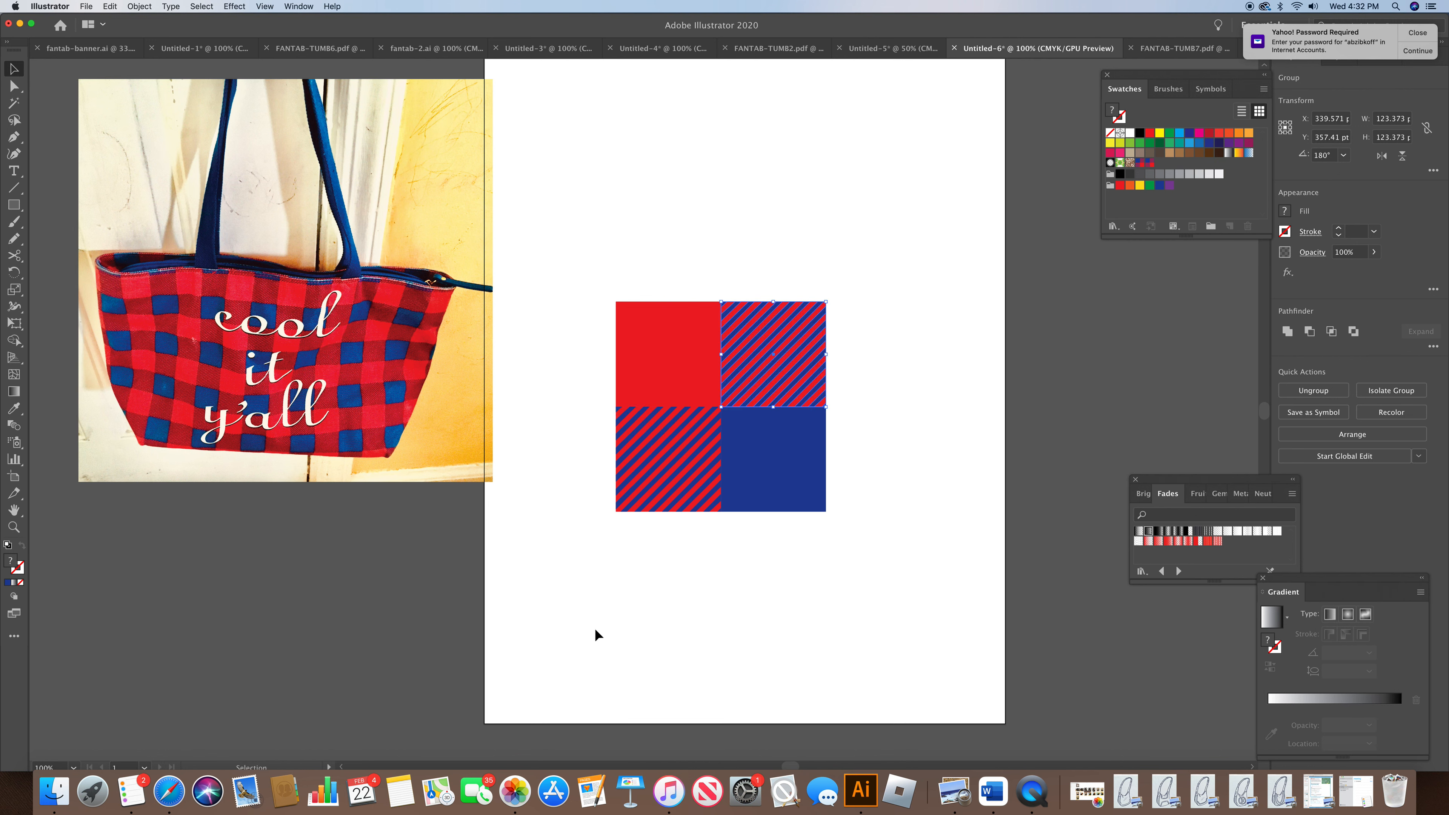
{"action": "left_click", "coordinate": [74, 769]}
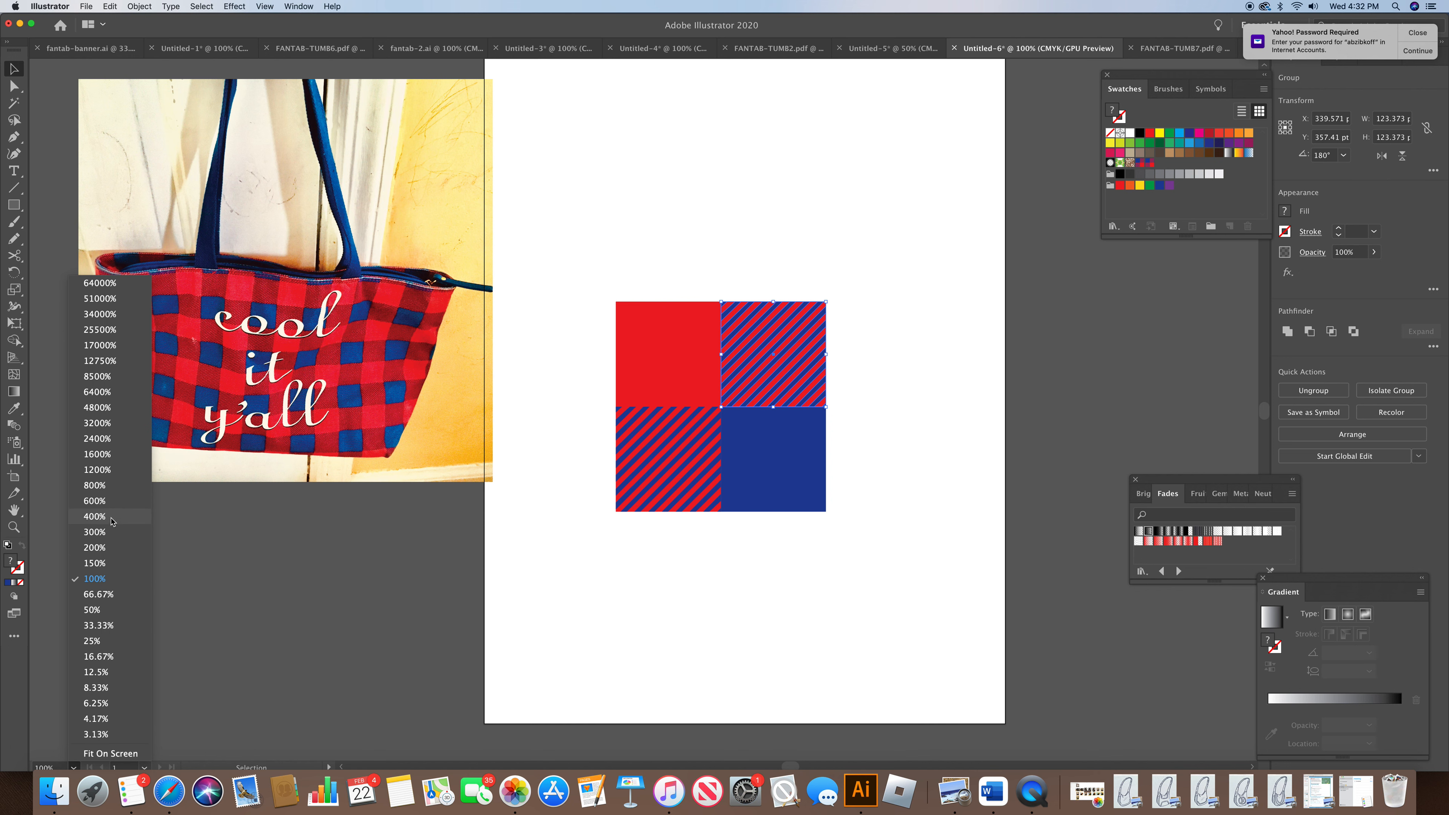
{"action": "left_click", "coordinate": [95, 486]}
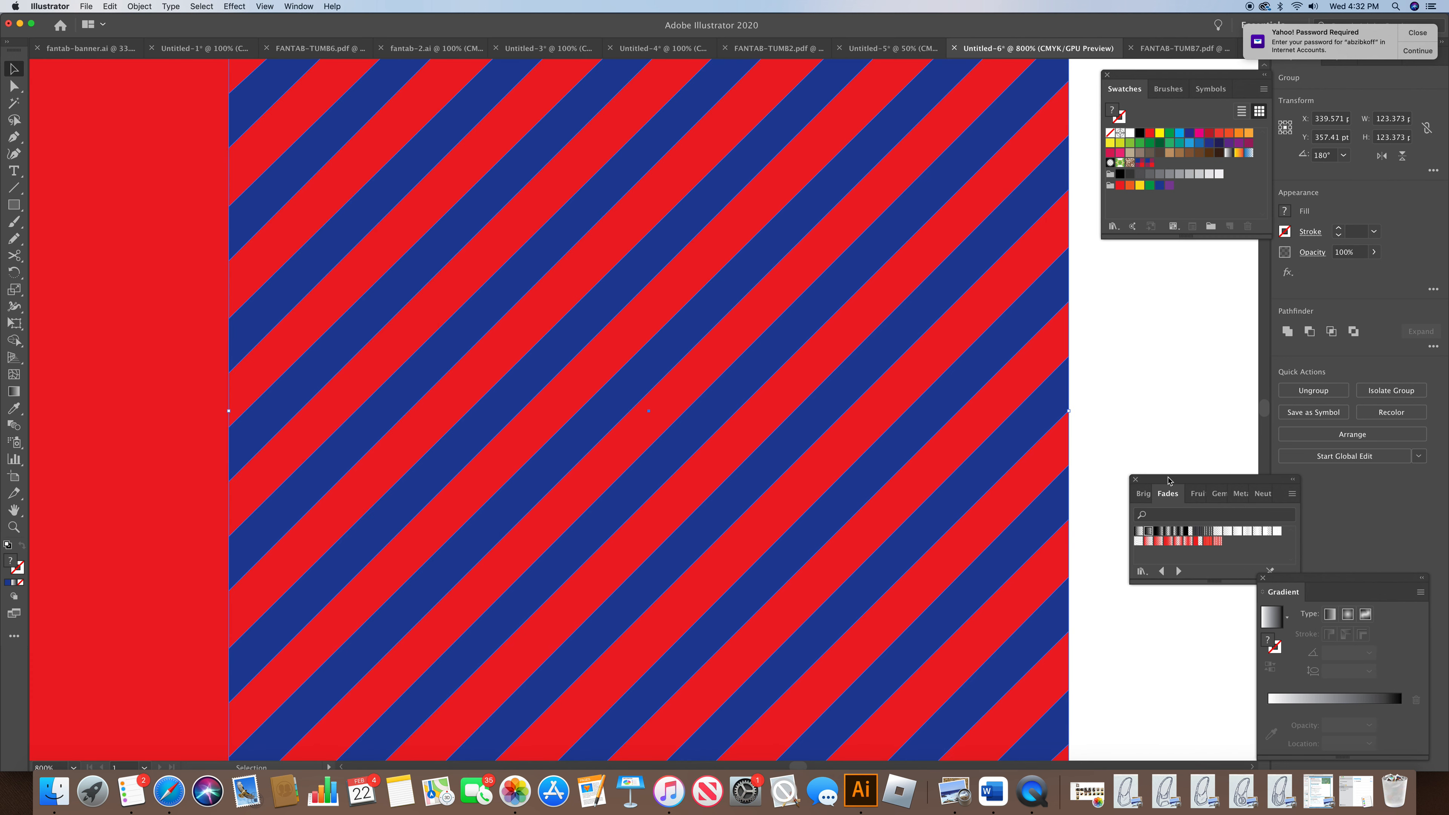
{"action": "scroll", "coordinate": [1262, 415], "scroll_direction": "up", "scroll_amount": 5}
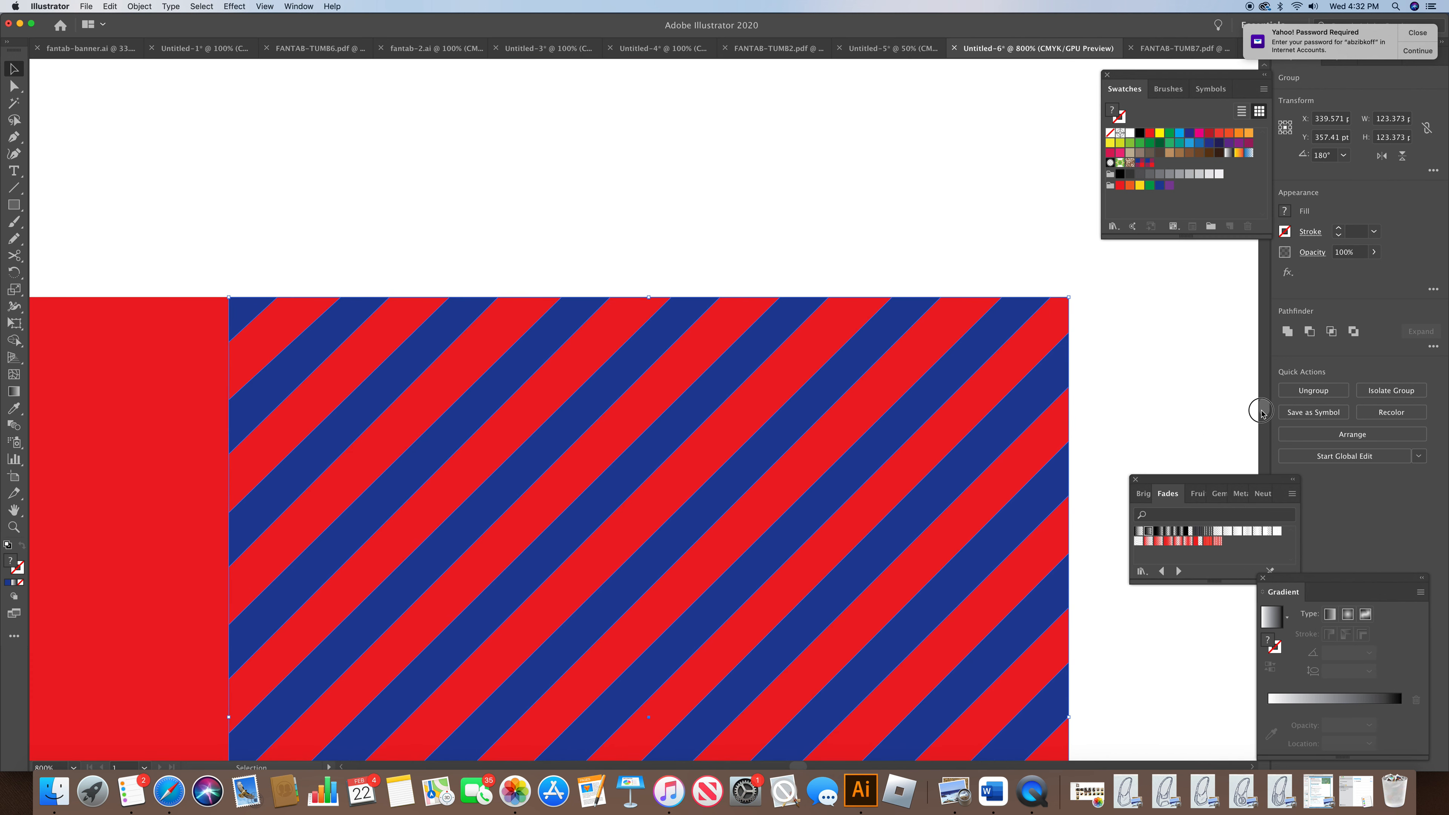
{"action": "scroll", "coordinate": [1262, 415], "scroll_direction": "down", "scroll_amount": 10}
{"action": "scroll", "coordinate": [1261, 416], "scroll_direction": "down", "scroll_amount": 1}
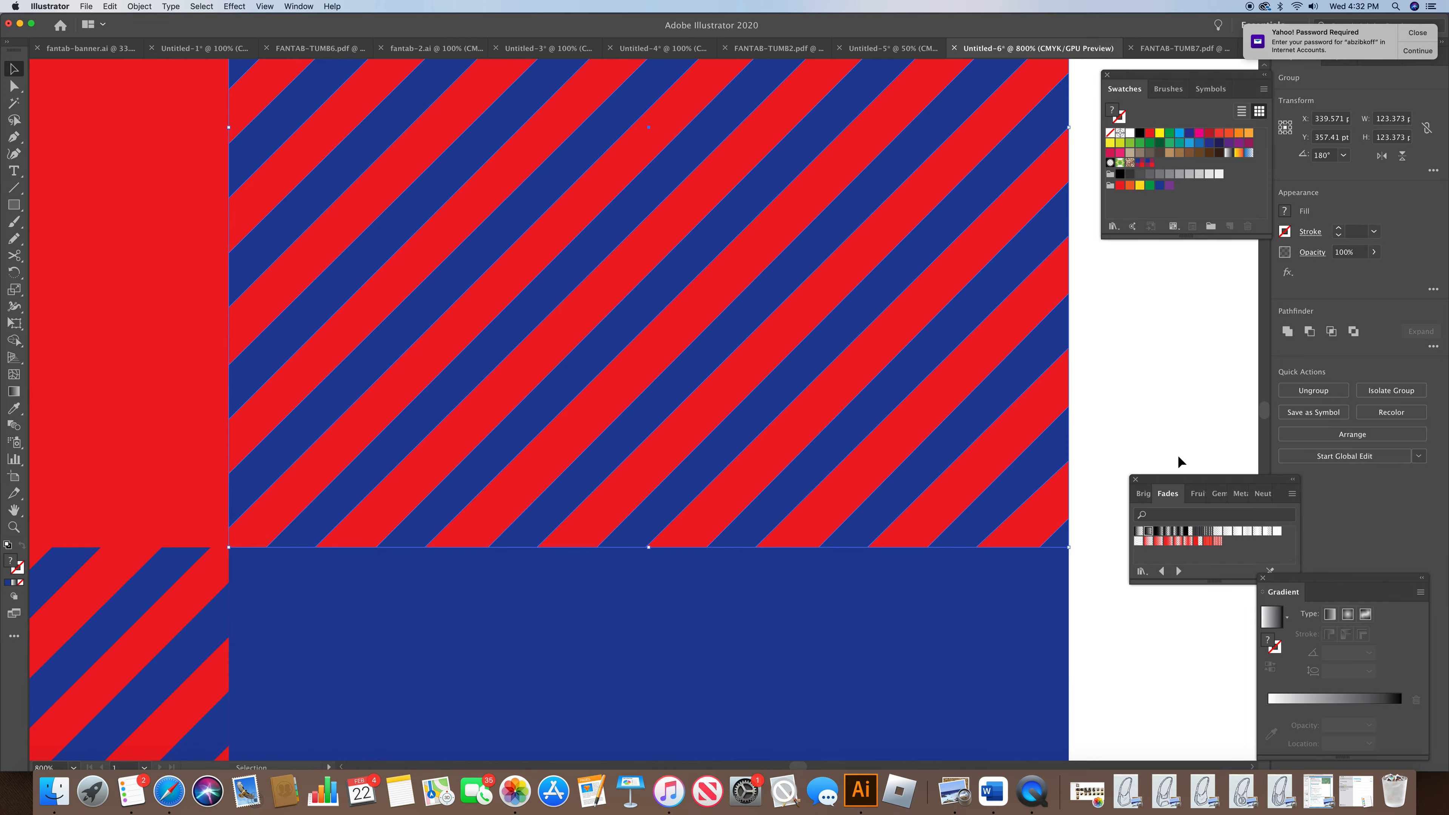
Step: Duplicate the complete four-square block, place the copy at the artboard's right edge and scale it down to about 118 pt square
{"action": "left_click", "coordinate": [74, 767]}
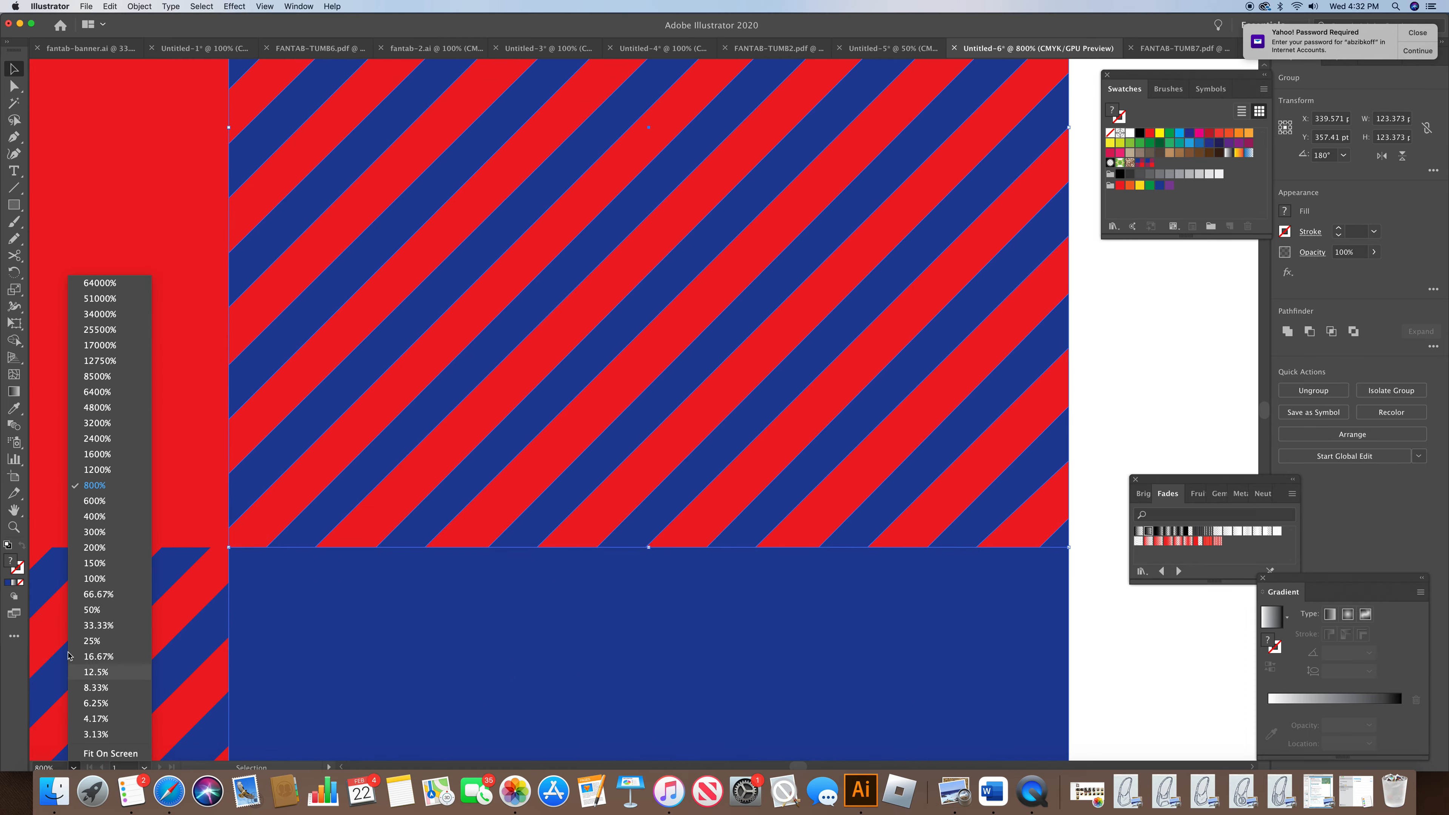
{"action": "left_click", "coordinate": [111, 589]}
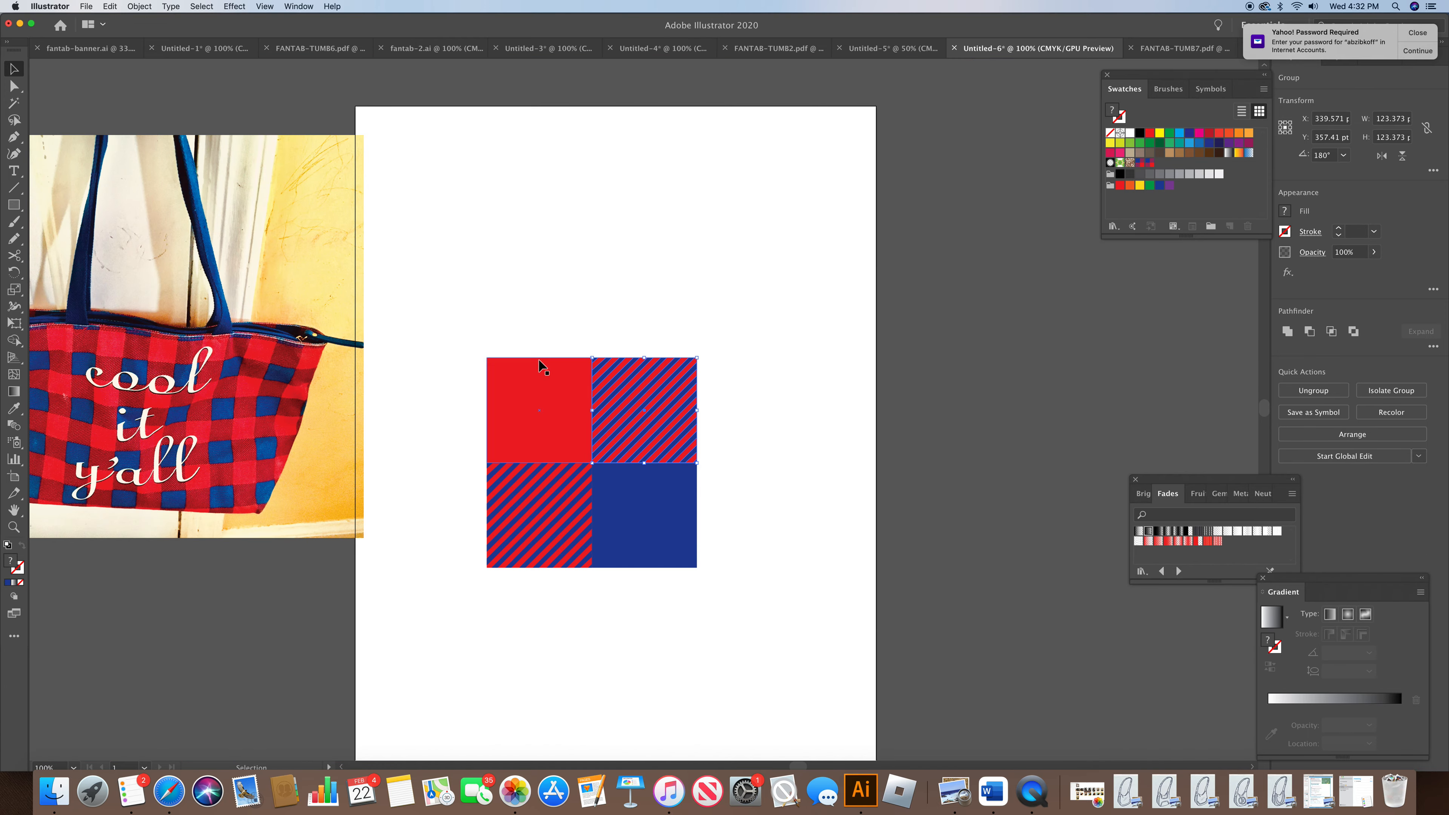
{"action": "left_click_drag", "start_coordinate": [437, 328], "coordinate": [751, 594]}
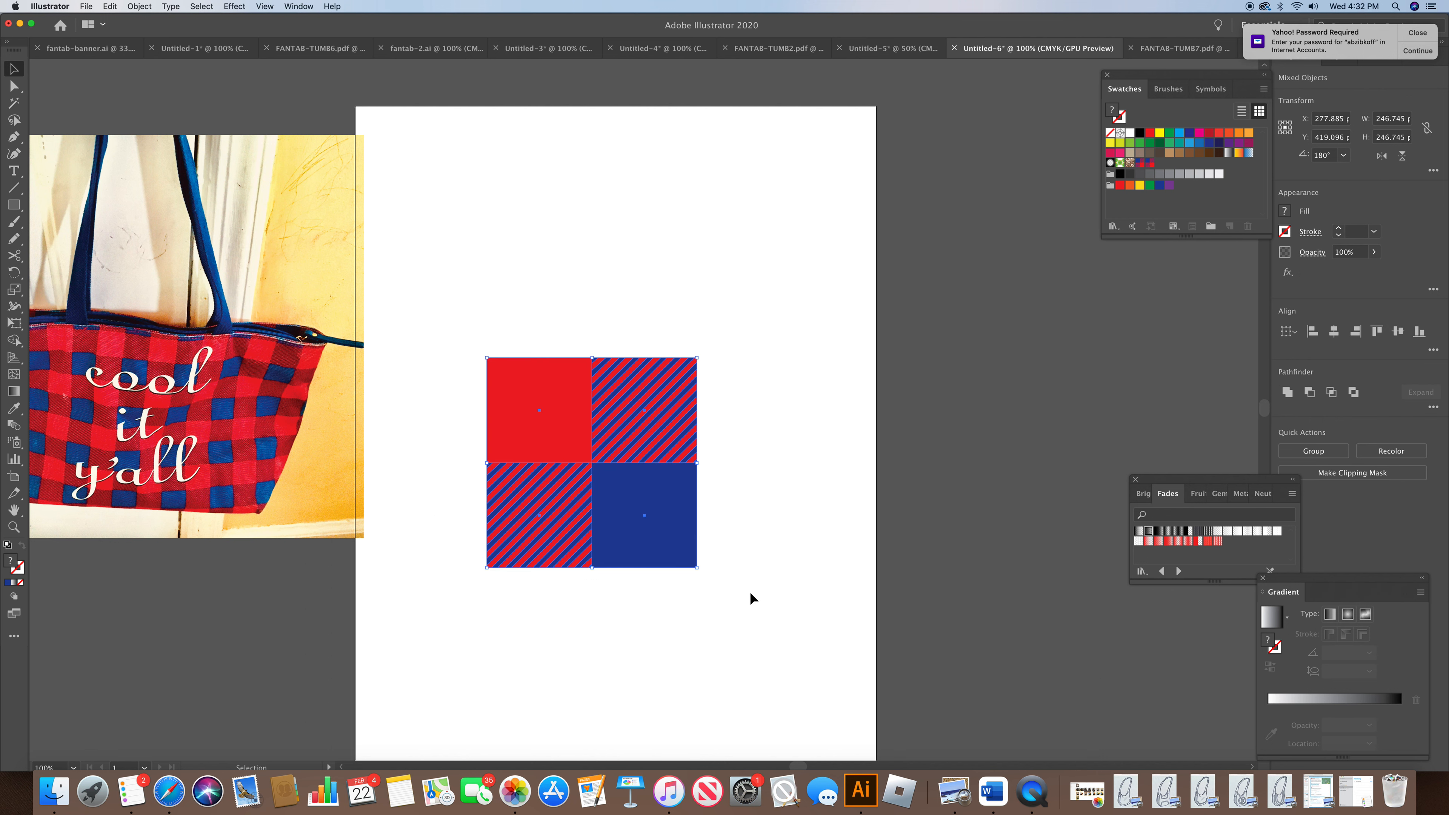
{"action": "key", "text": "super+v"}
{"action": "left_click", "coordinate": [731, 484]}
{"action": "left_click_drag", "start_coordinate": [731, 484], "coordinate": [990, 575]}
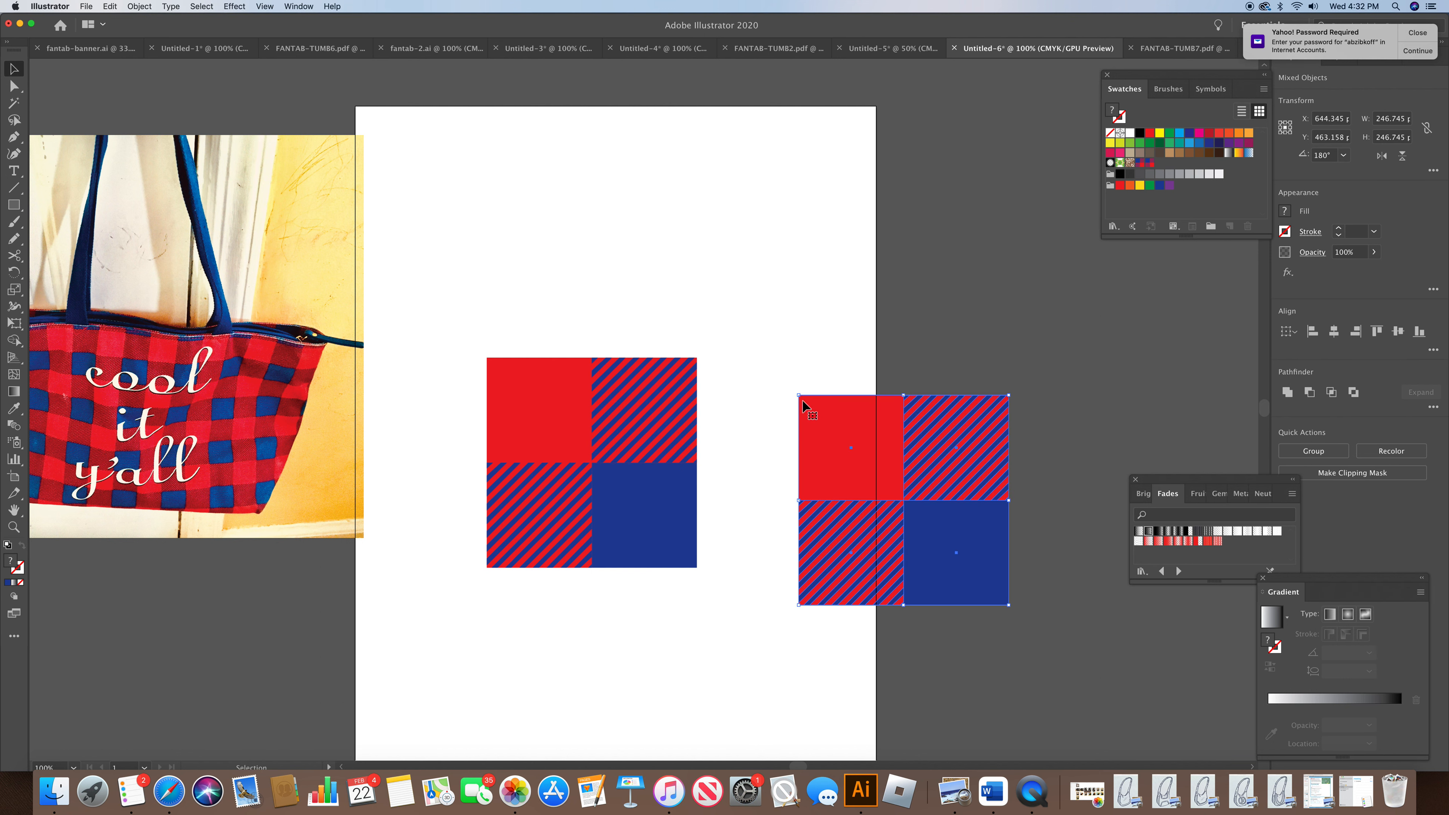
{"action": "left_click_drag", "start_coordinate": [798, 394], "coordinate": [908, 505]}
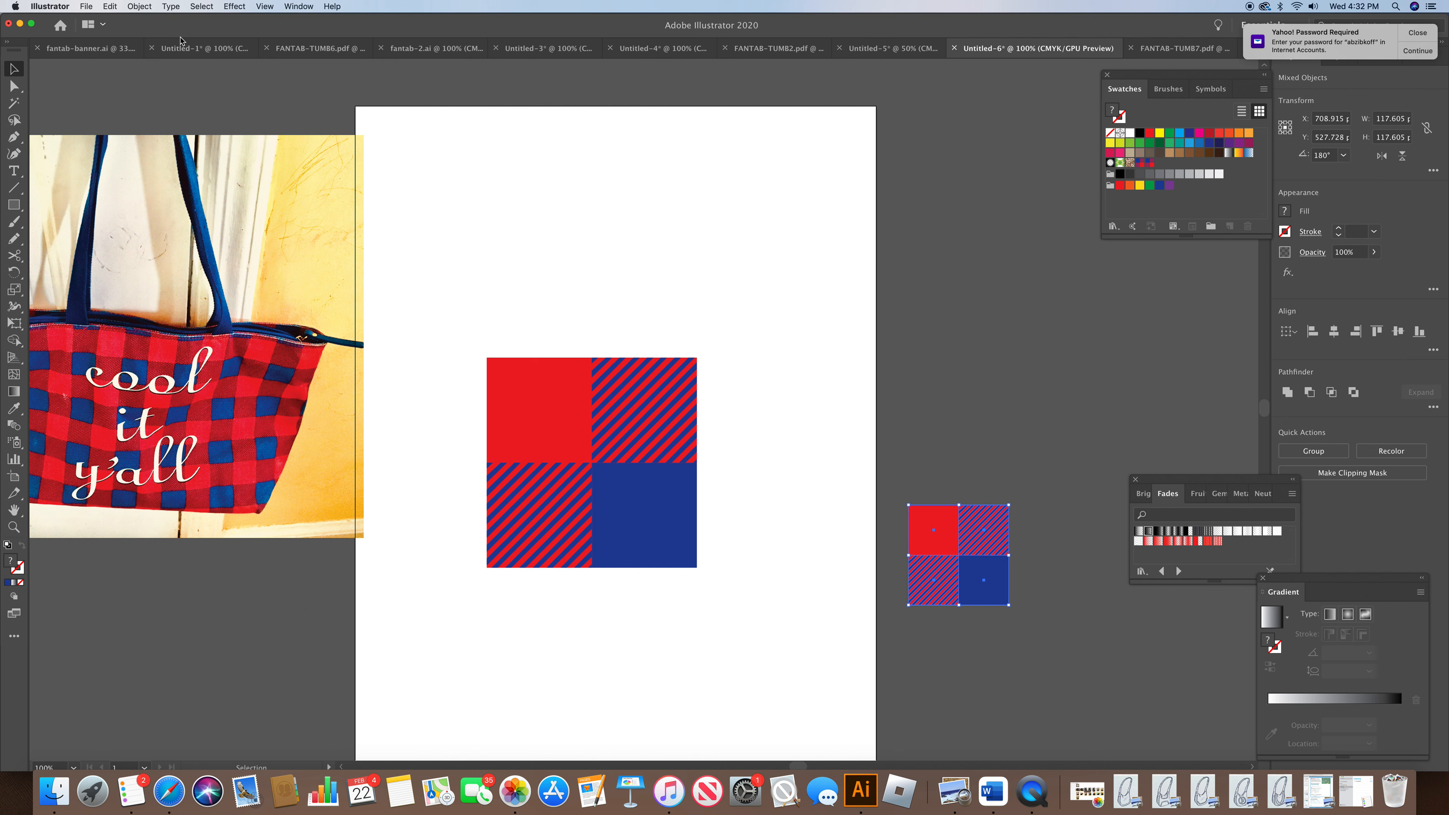
Step: Rasterize the small block in CMYK at High (300 ppi) with a white background and add it to the swatches as a pattern
{"action": "left_click", "coordinate": [140, 6]}
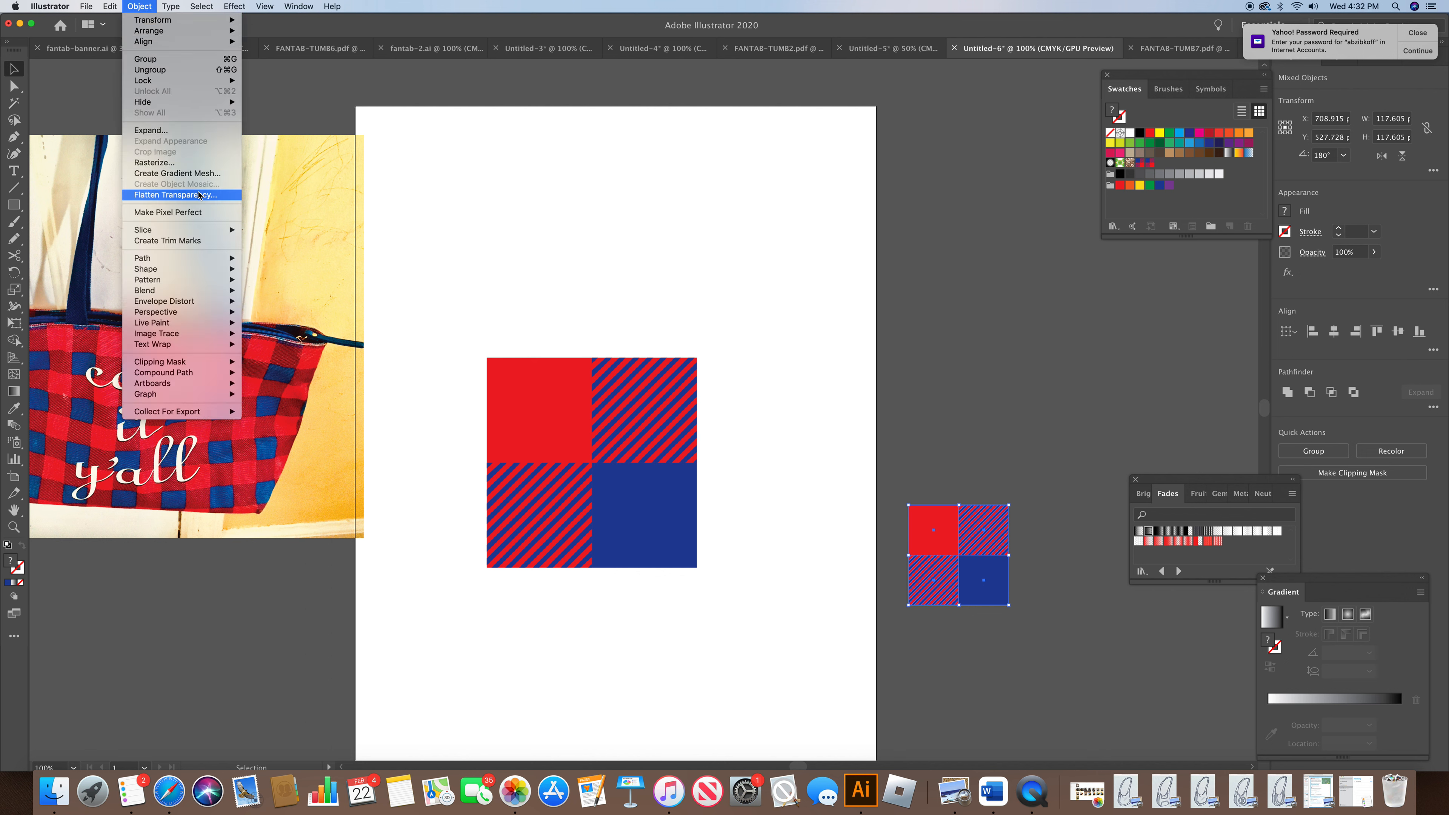
{"action": "left_click", "coordinate": [188, 162]}
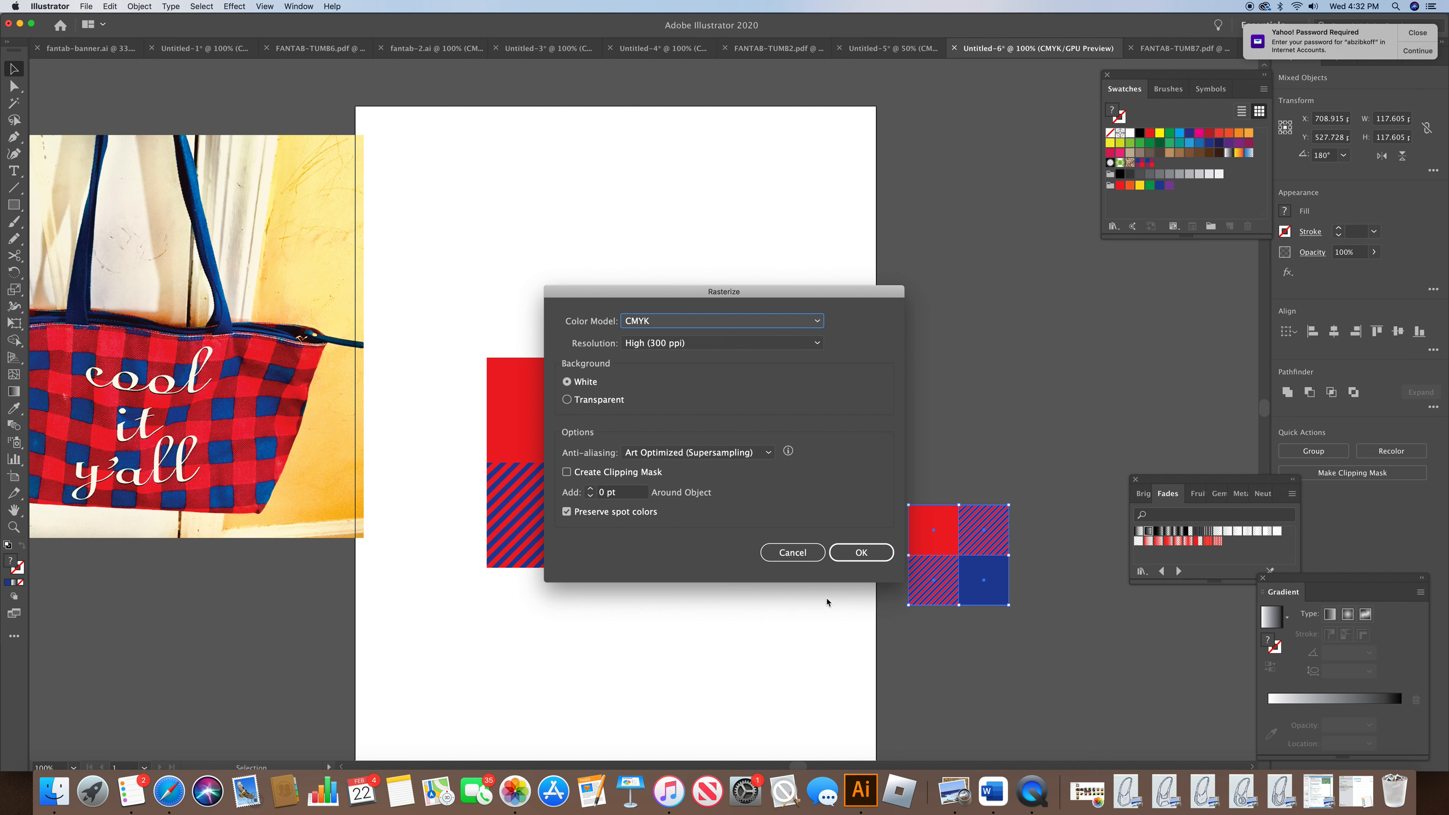
{"action": "left_click", "coordinate": [860, 552]}
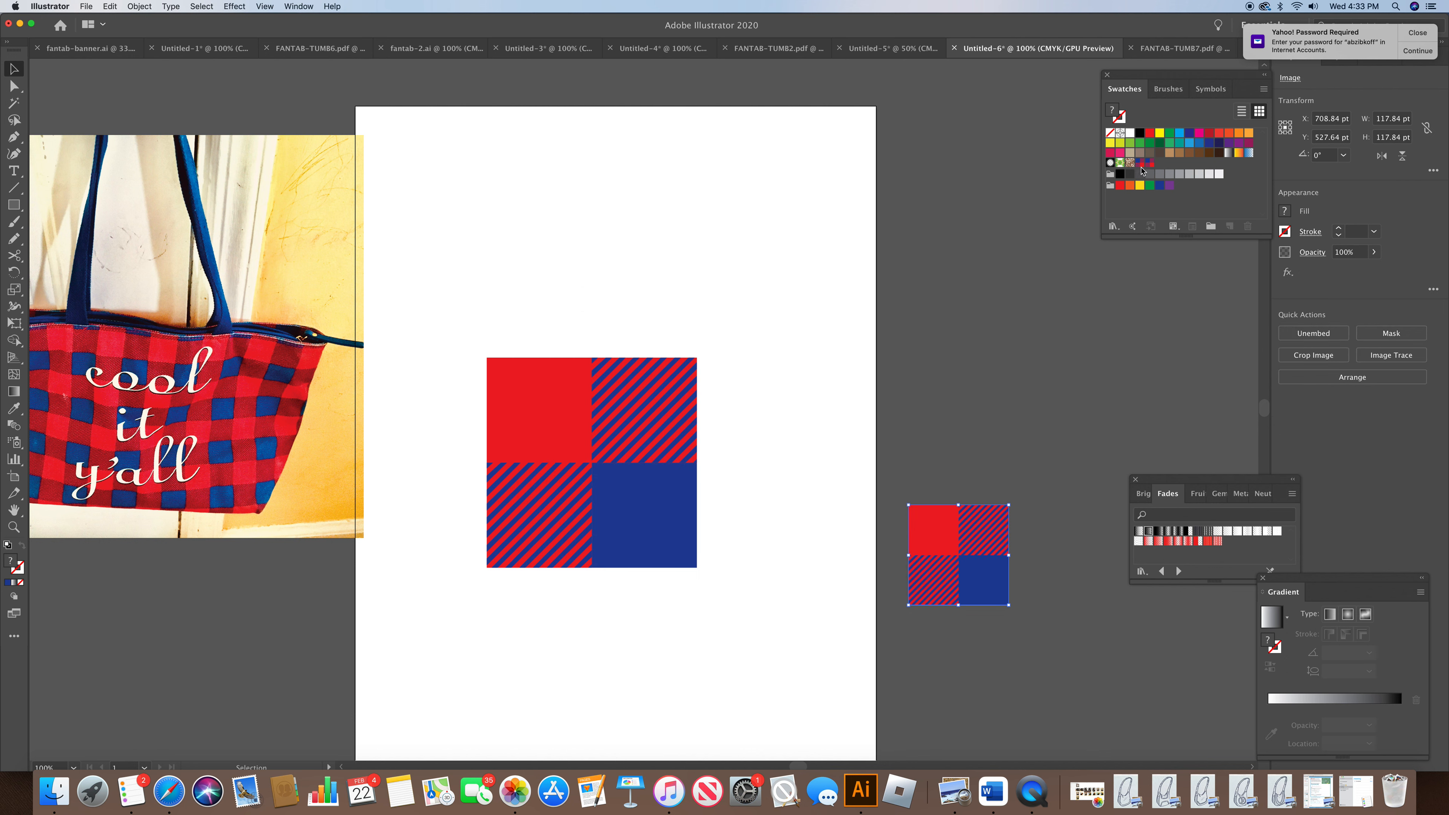
{"action": "left_click_drag", "start_coordinate": [929, 593], "coordinate": [1168, 165]}
Step: Draw a rectangle about 301 × 165 pt below the large block and fill it with the new plaid pattern swatch
{"action": "left_click_drag", "start_coordinate": [1264, 418], "coordinate": [1264, 426]}
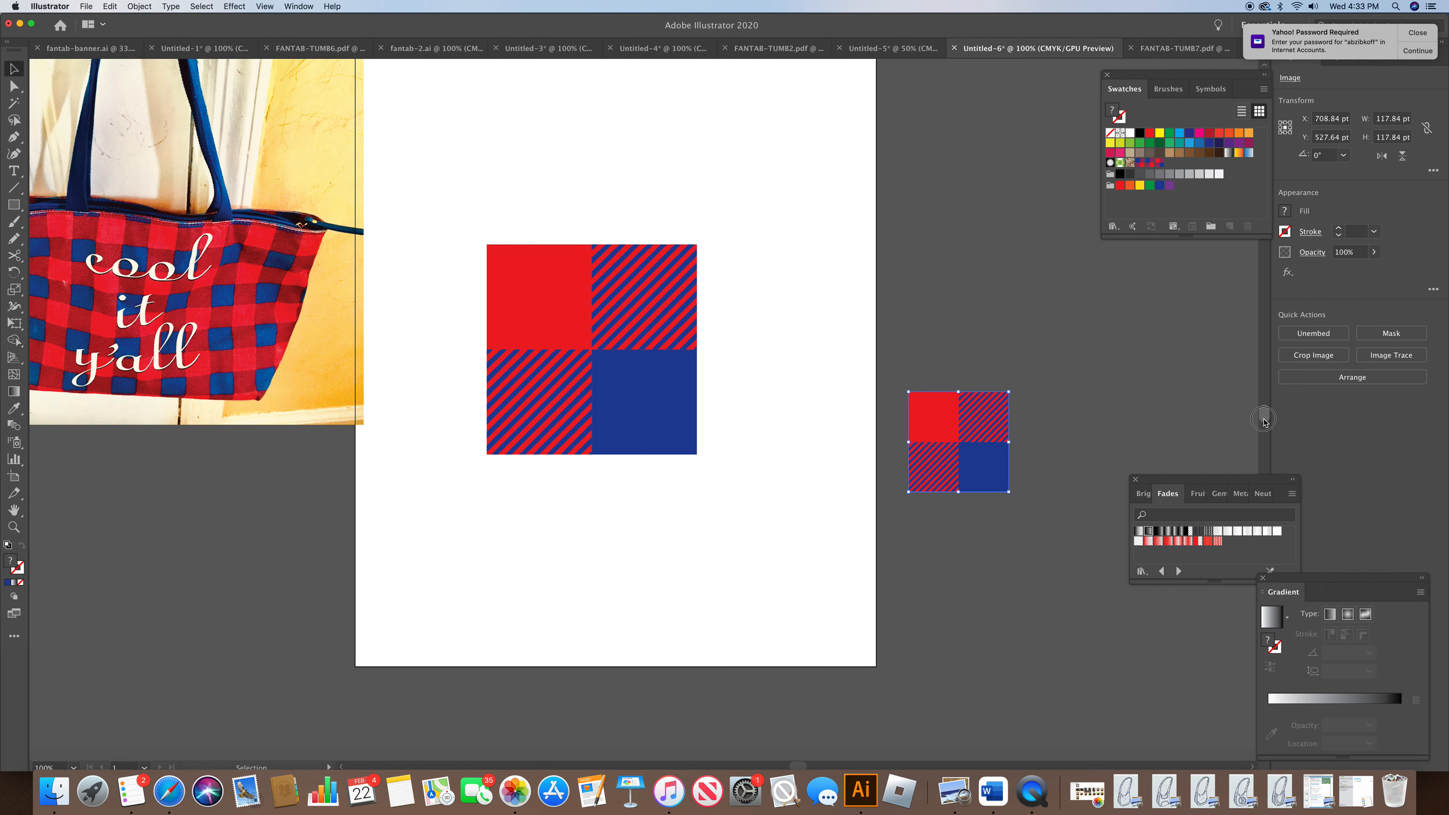
{"action": "left_click", "coordinate": [13, 204]}
{"action": "left_click_drag", "start_coordinate": [423, 495], "coordinate": [680, 632]}
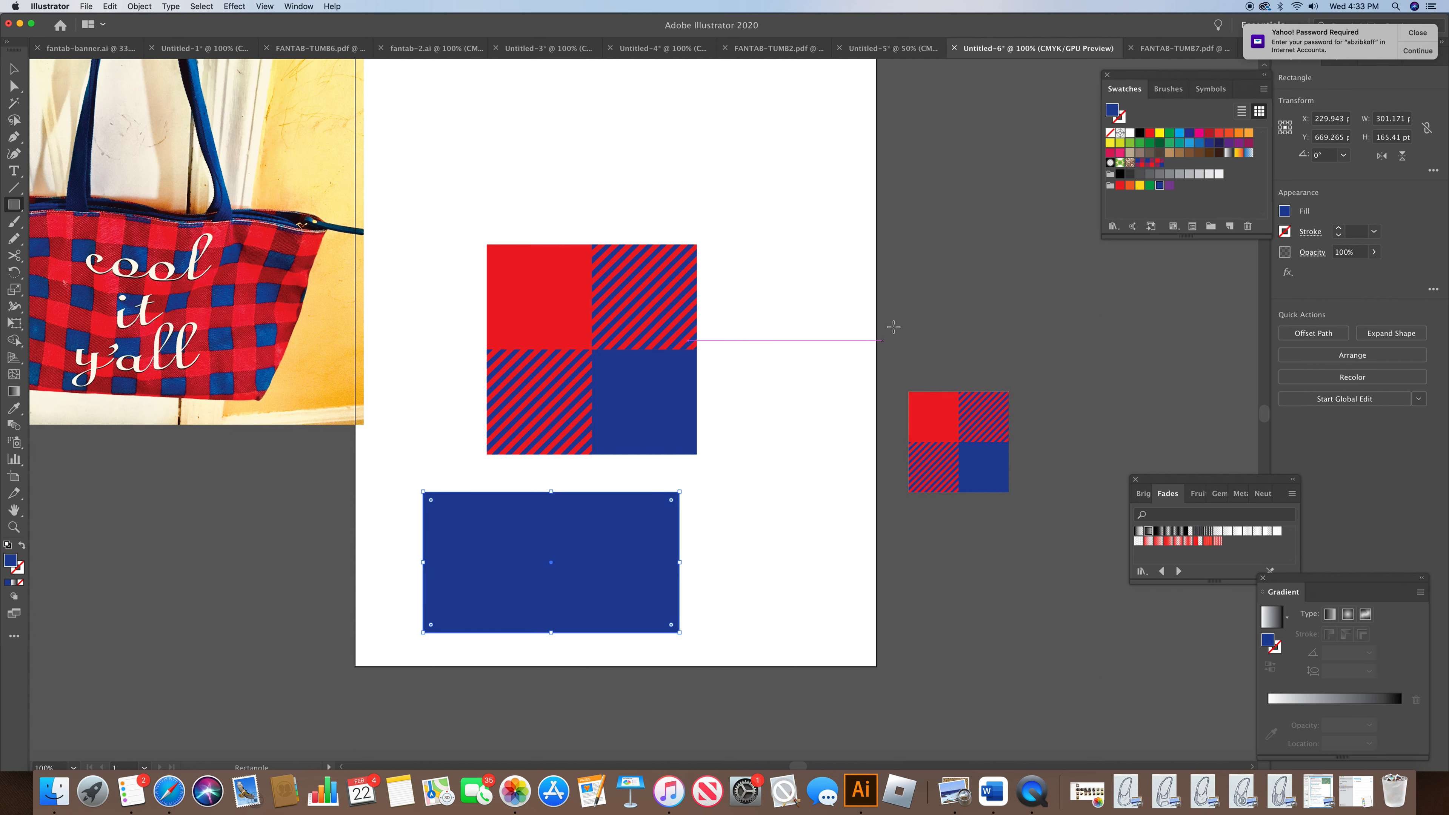
{"action": "left_click", "coordinate": [1160, 165]}
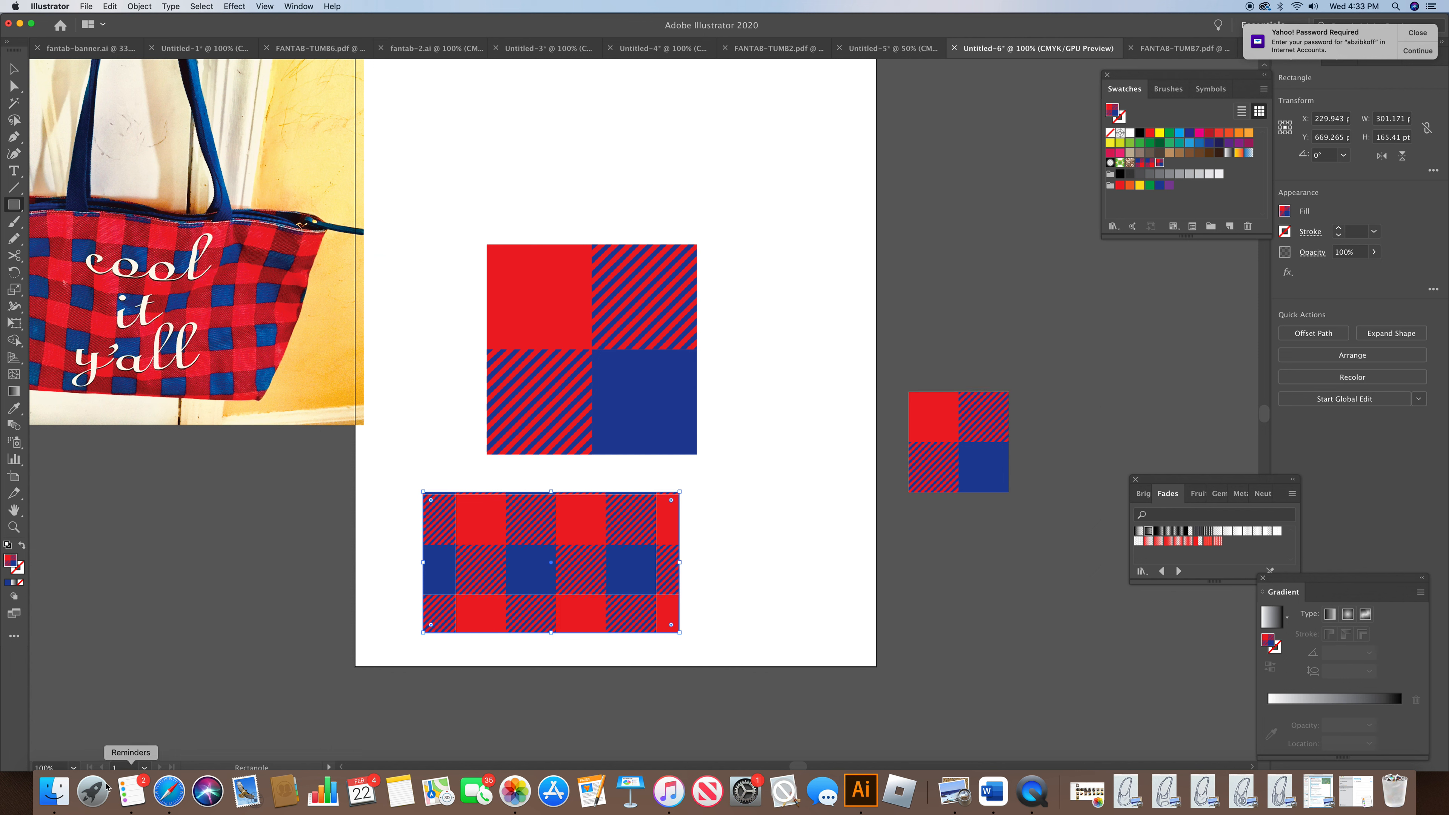
Step: Start cropping the small rasterized block and size the crop frame to about 110 × 111 pt, just inside its outer edges
{"action": "left_click", "coordinate": [12, 64]}
{"action": "left_click", "coordinate": [970, 452]}
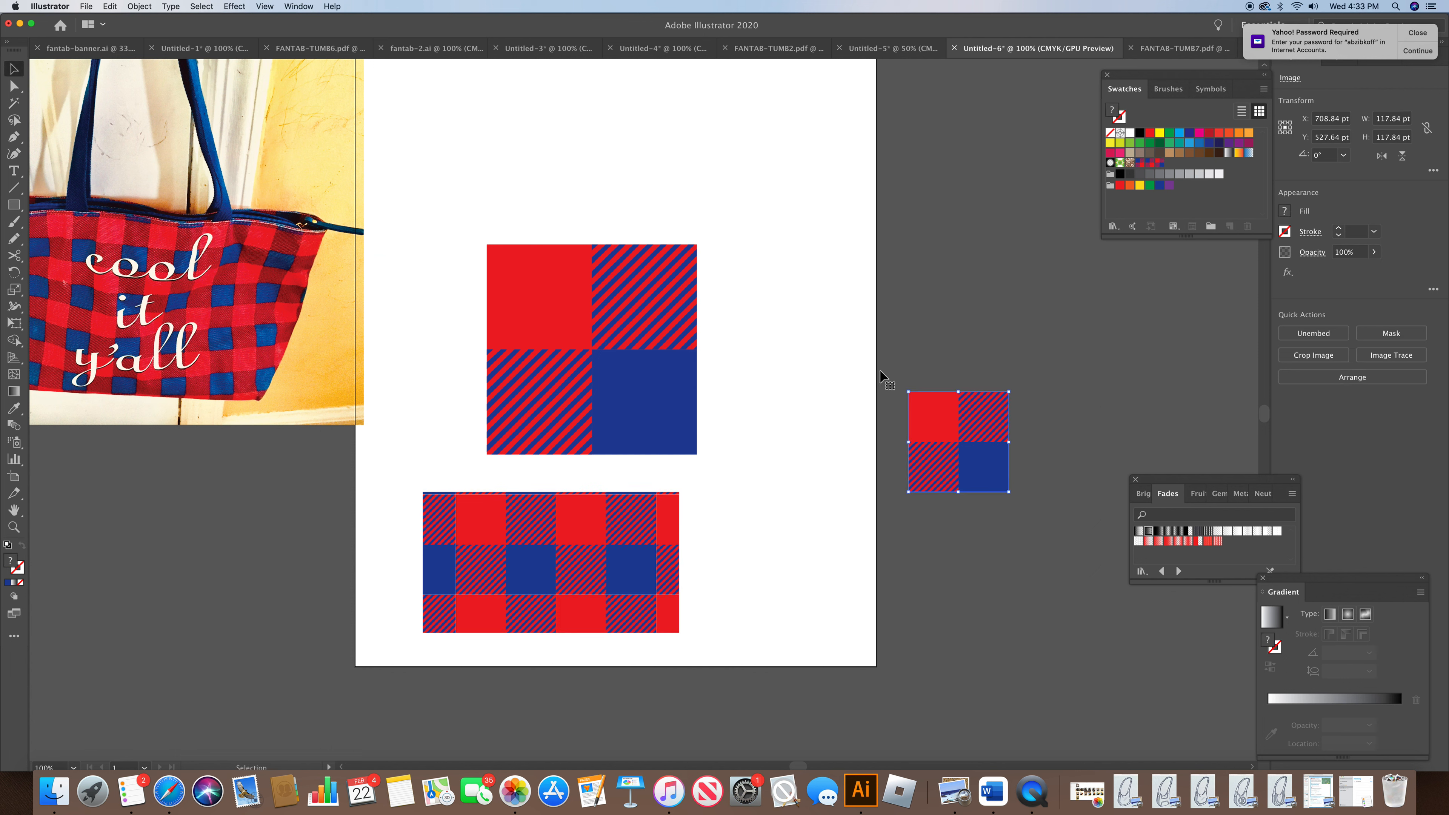
{"action": "left_click", "coordinate": [139, 7]}
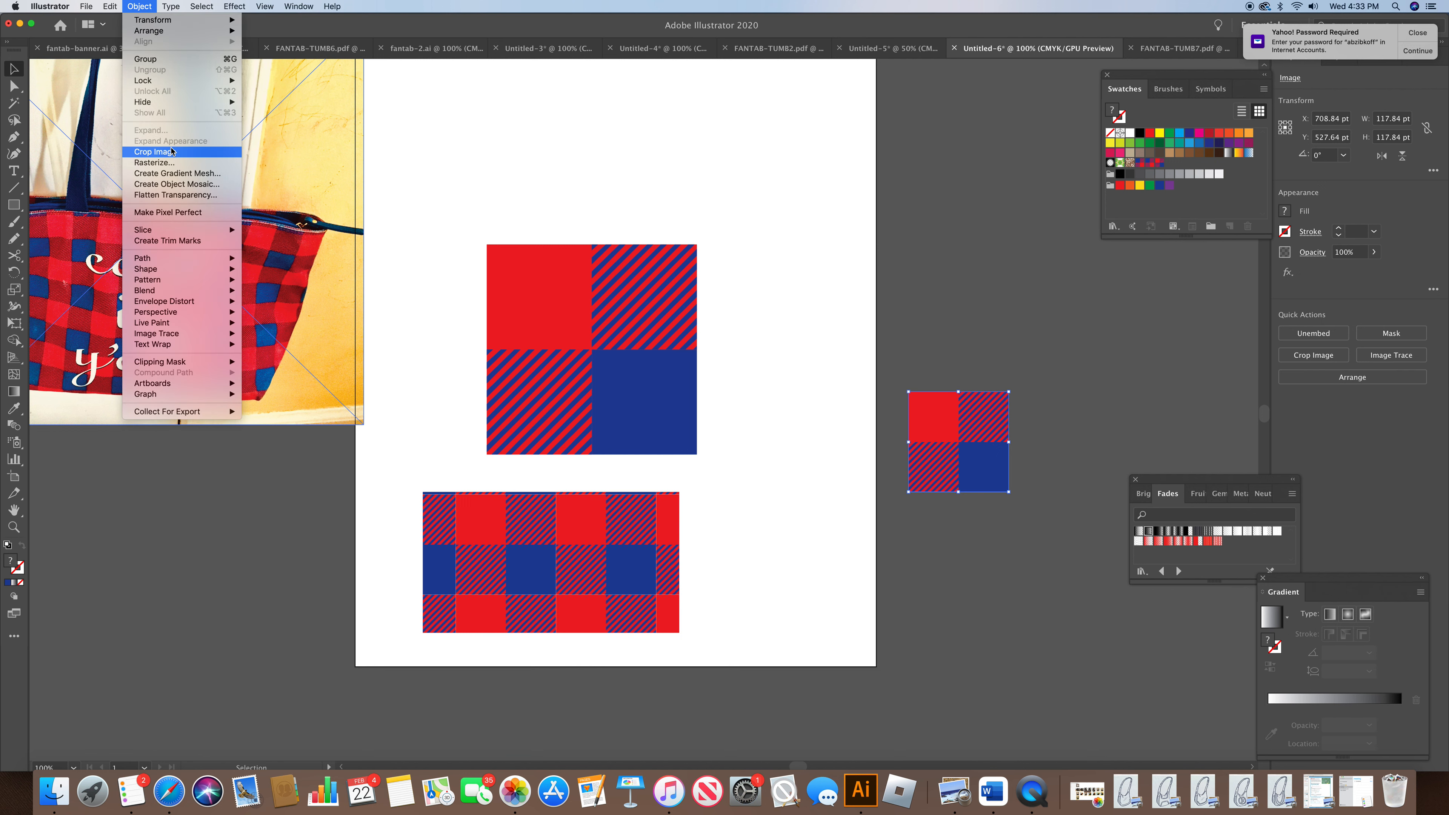
{"action": "left_click", "coordinate": [155, 152]}
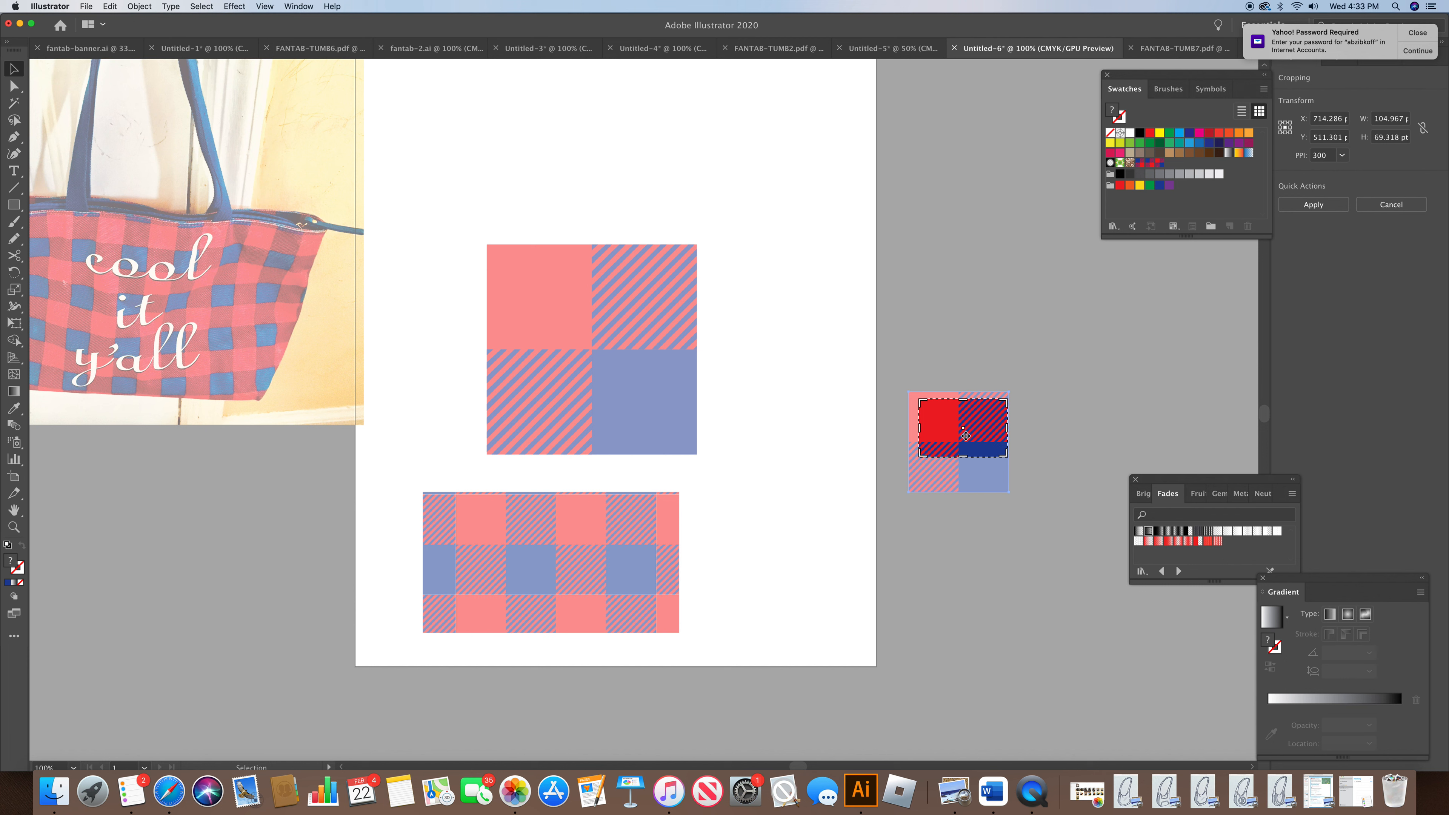
{"action": "left_click_drag", "start_coordinate": [921, 429], "coordinate": [918, 427]}
{"action": "left_click_drag", "start_coordinate": [1007, 427], "coordinate": [960, 394]}
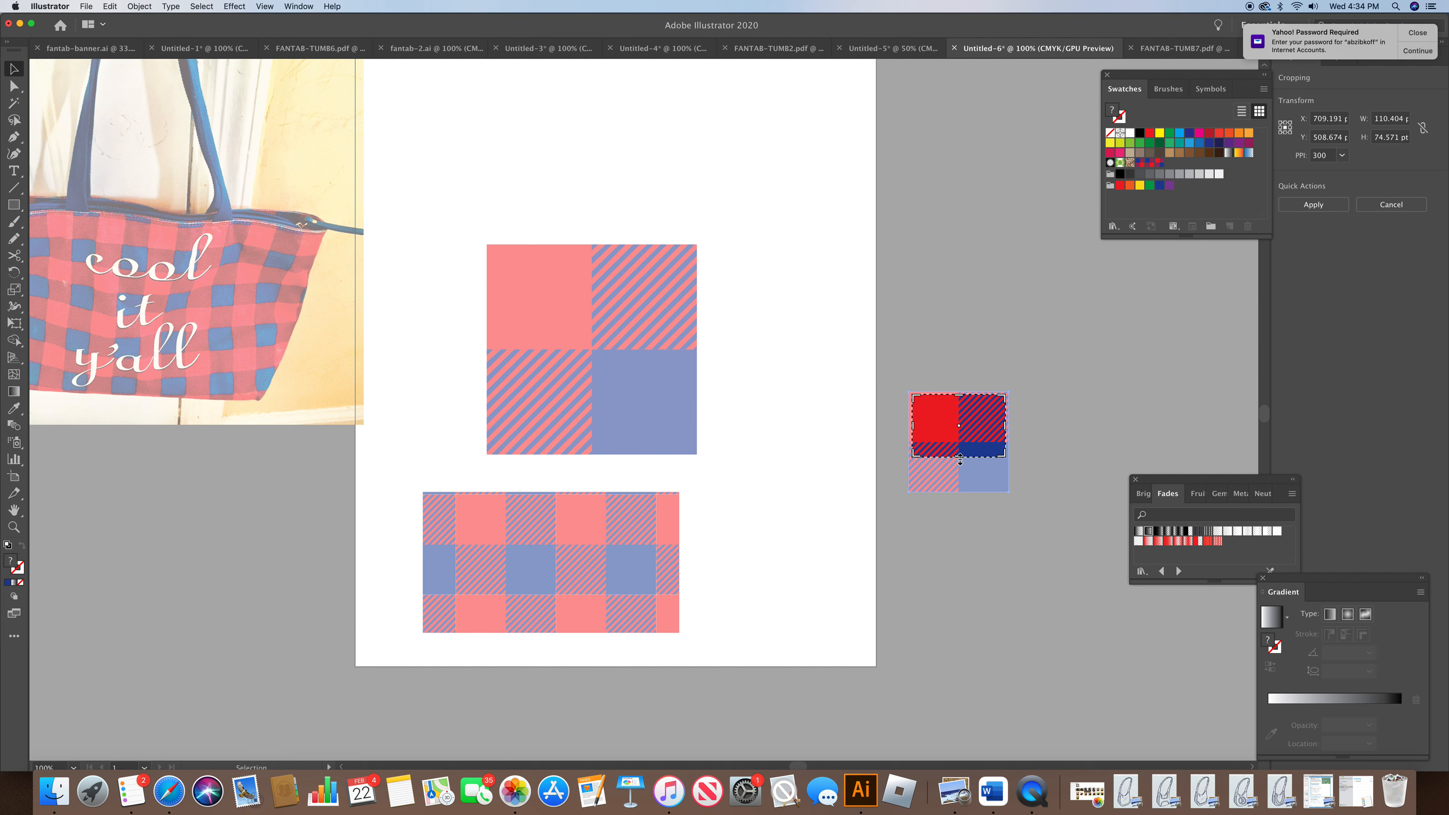
{"action": "left_click_drag", "start_coordinate": [961, 455], "coordinate": [954, 487]}
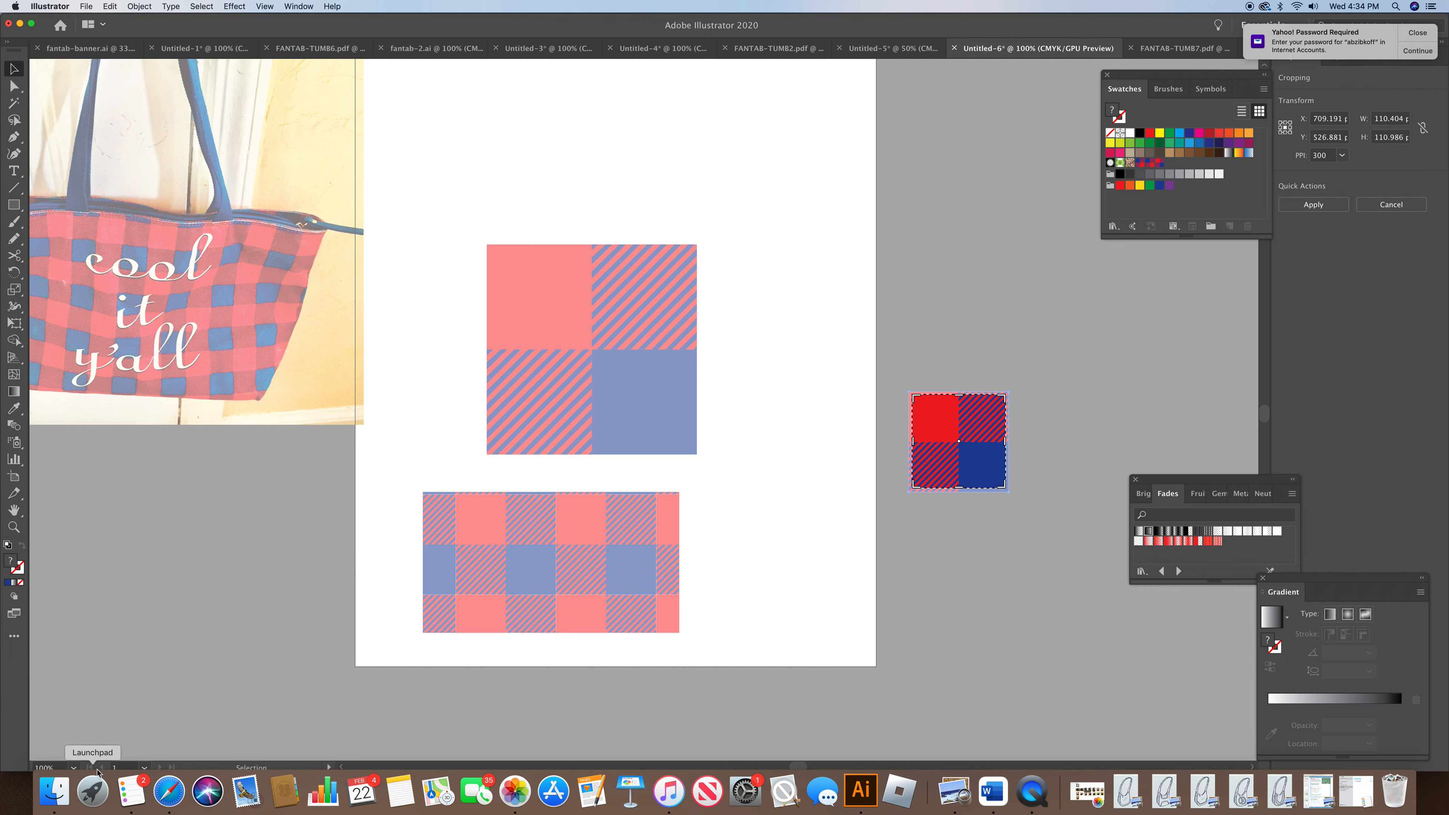
Step: Fine-tune the crop frame to about 112.7 × 112.5 pt, trimming the small block evenly around its four squares, and apply the crop
{"action": "left_click", "coordinate": [72, 767]}
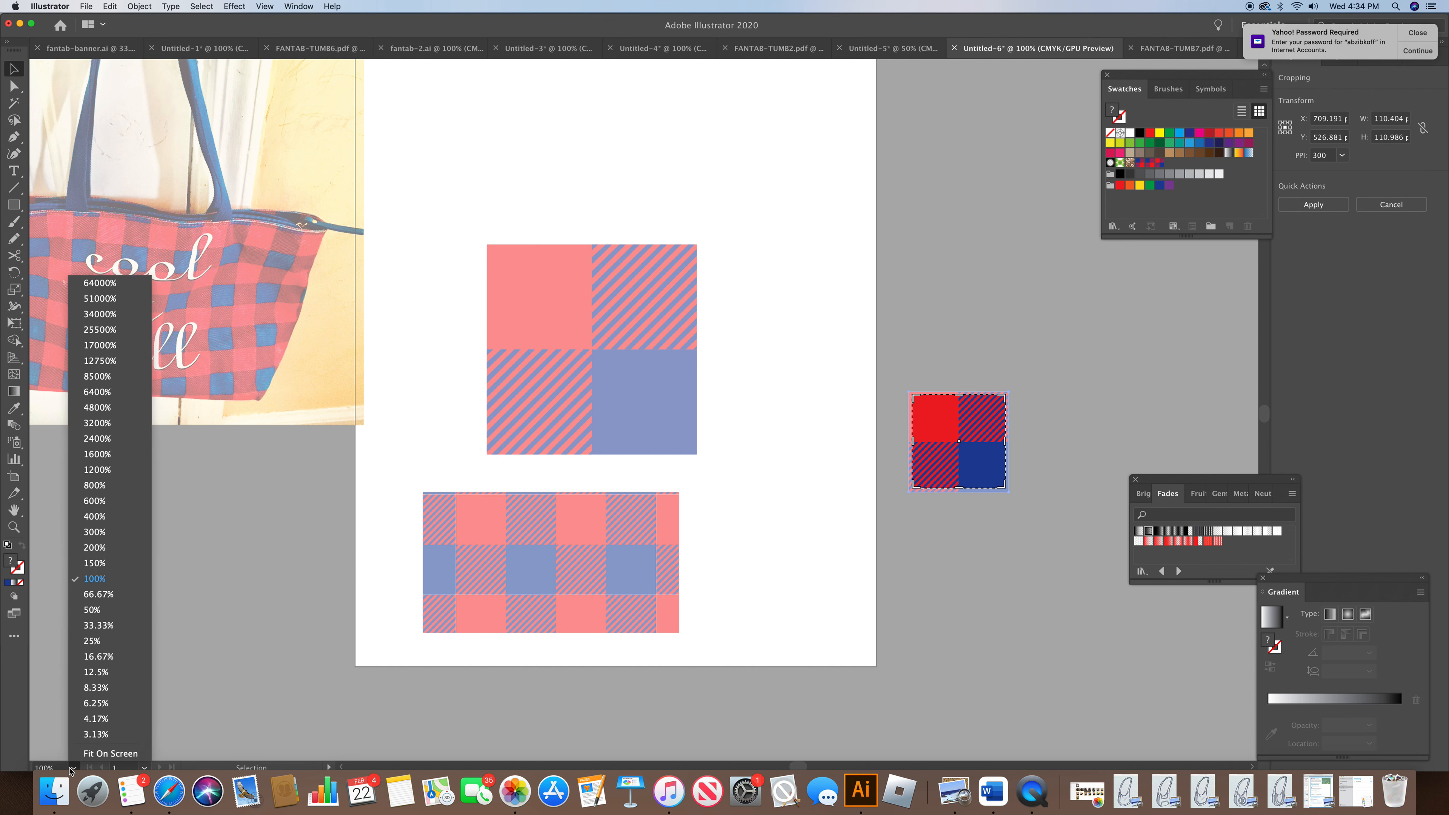
{"action": "left_click", "coordinate": [95, 534]}
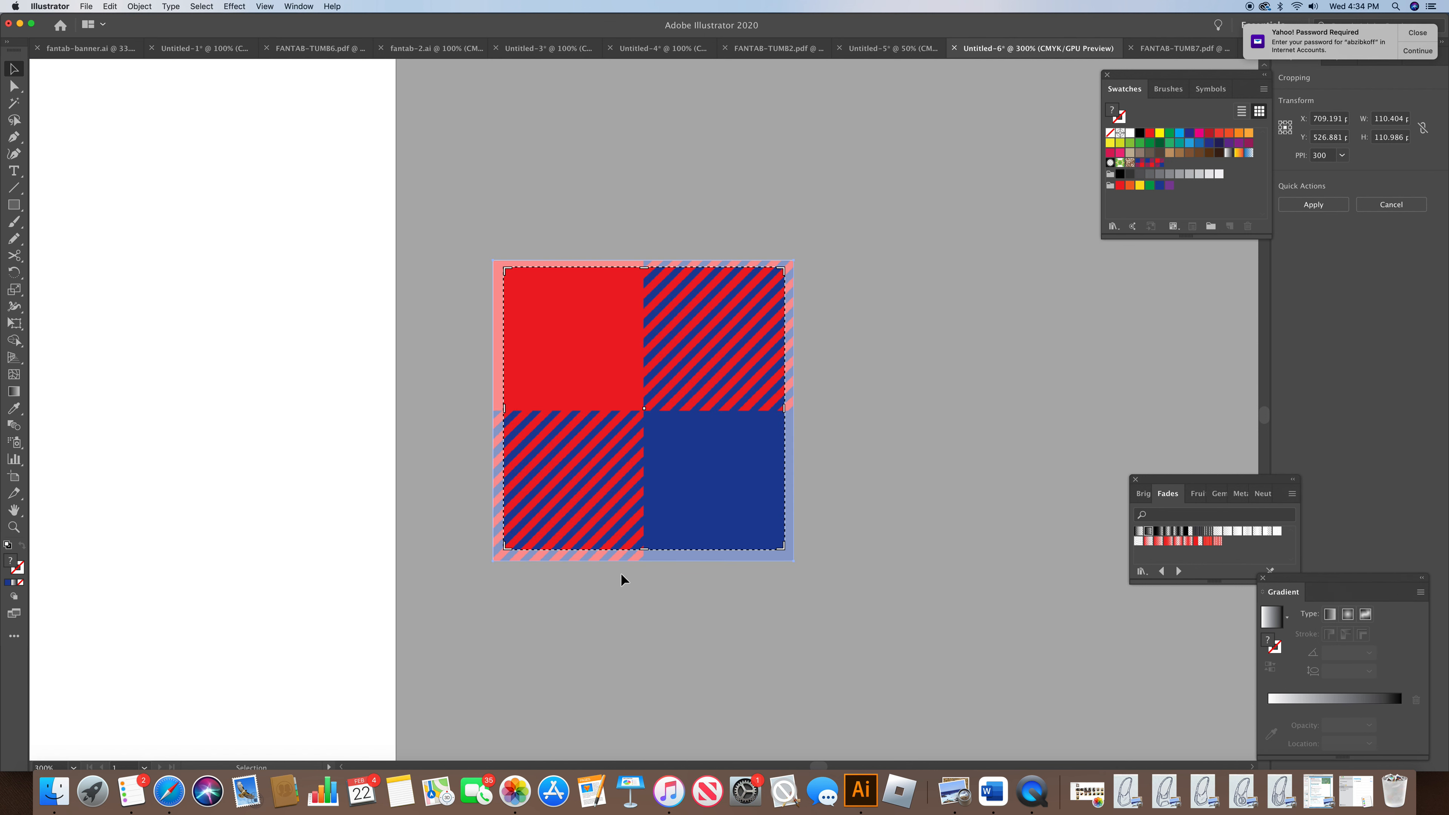
{"action": "left_click_drag", "start_coordinate": [645, 548], "coordinate": [645, 550]}
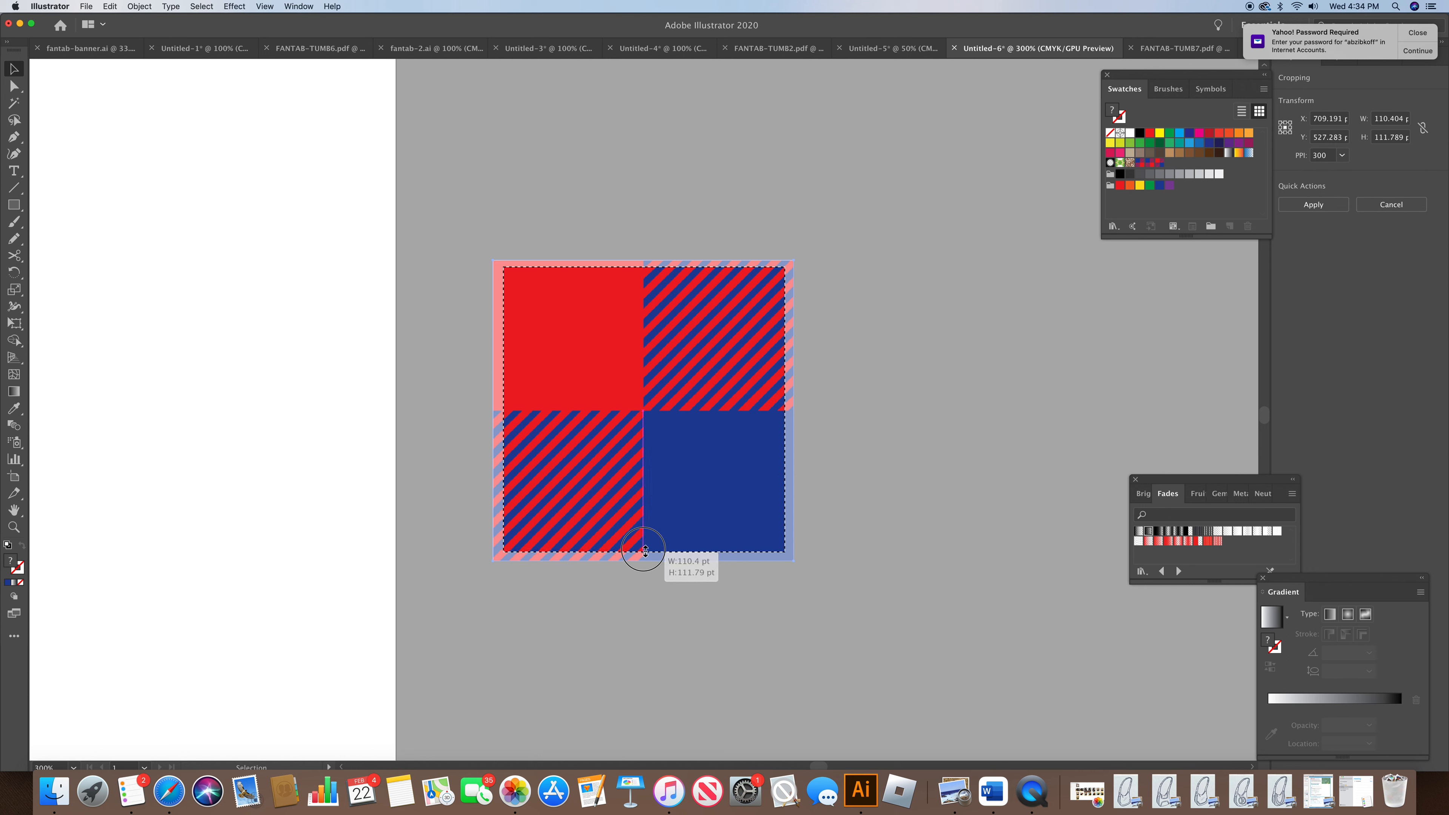
{"action": "left_click_drag", "start_coordinate": [646, 550], "coordinate": [645, 553]}
{"action": "left_click_drag", "start_coordinate": [785, 409], "coordinate": [787, 410]}
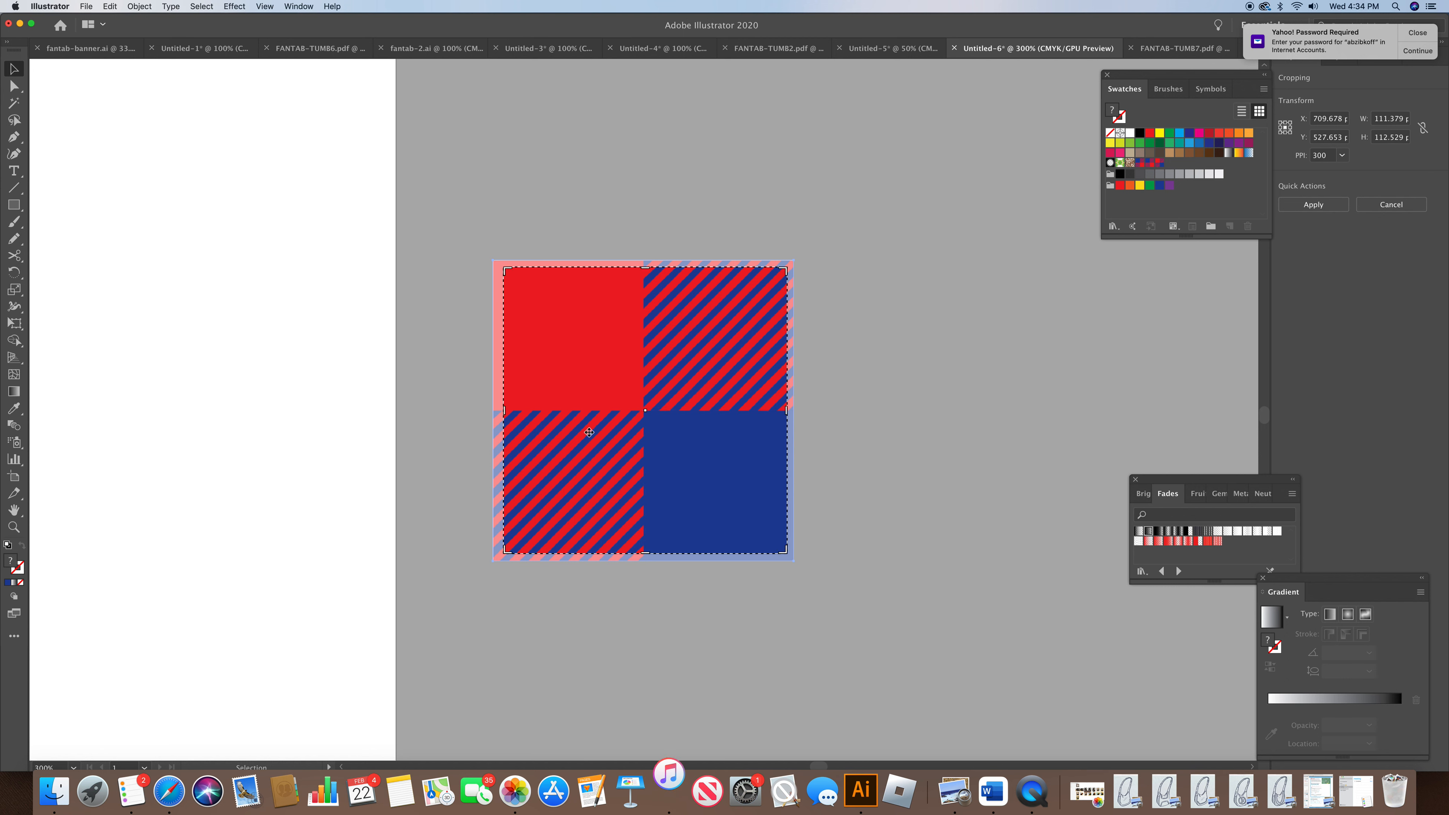
{"action": "left_click_drag", "start_coordinate": [503, 408], "coordinate": [504, 409]}
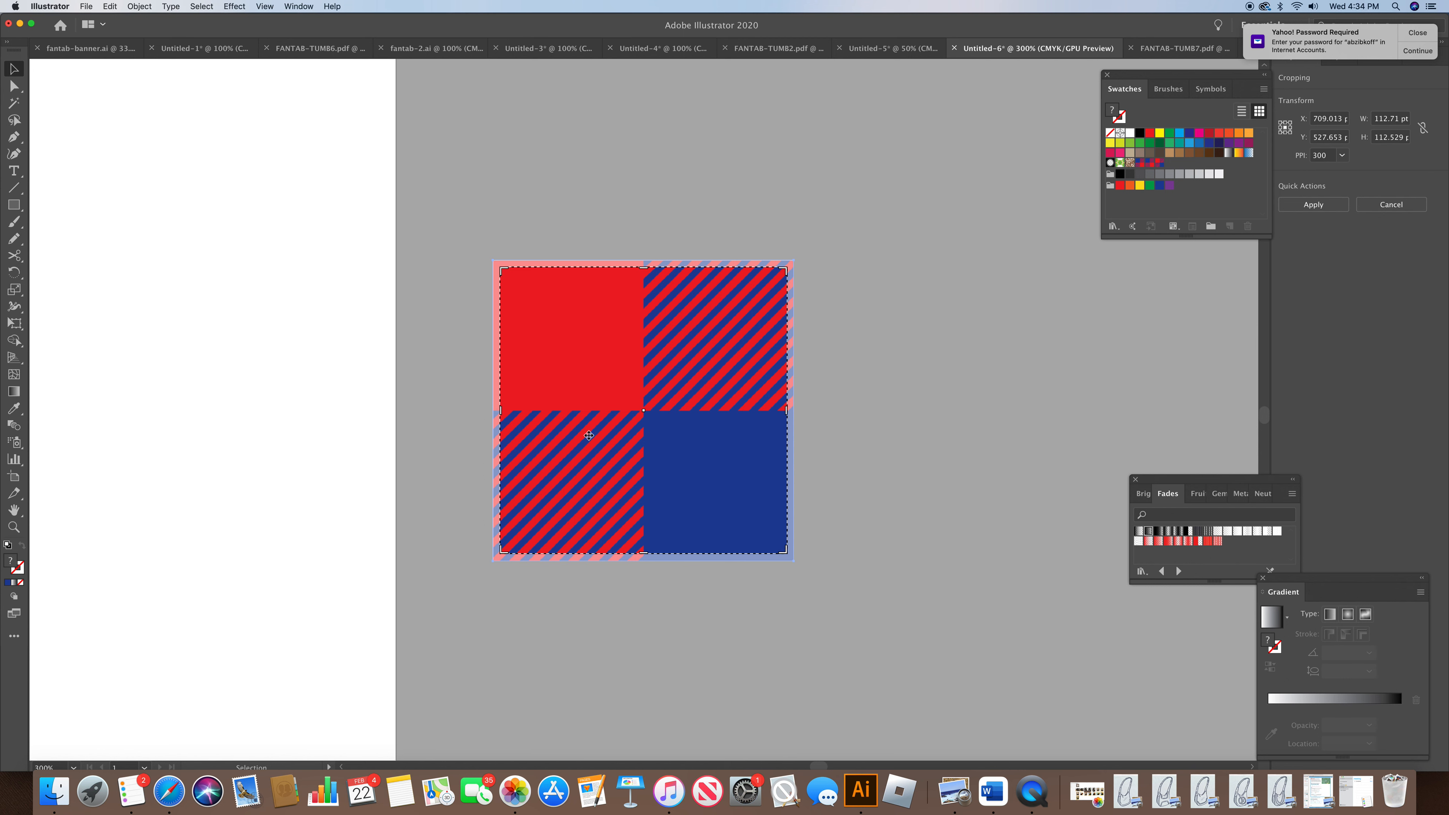
{"action": "key", "text": "Return"}
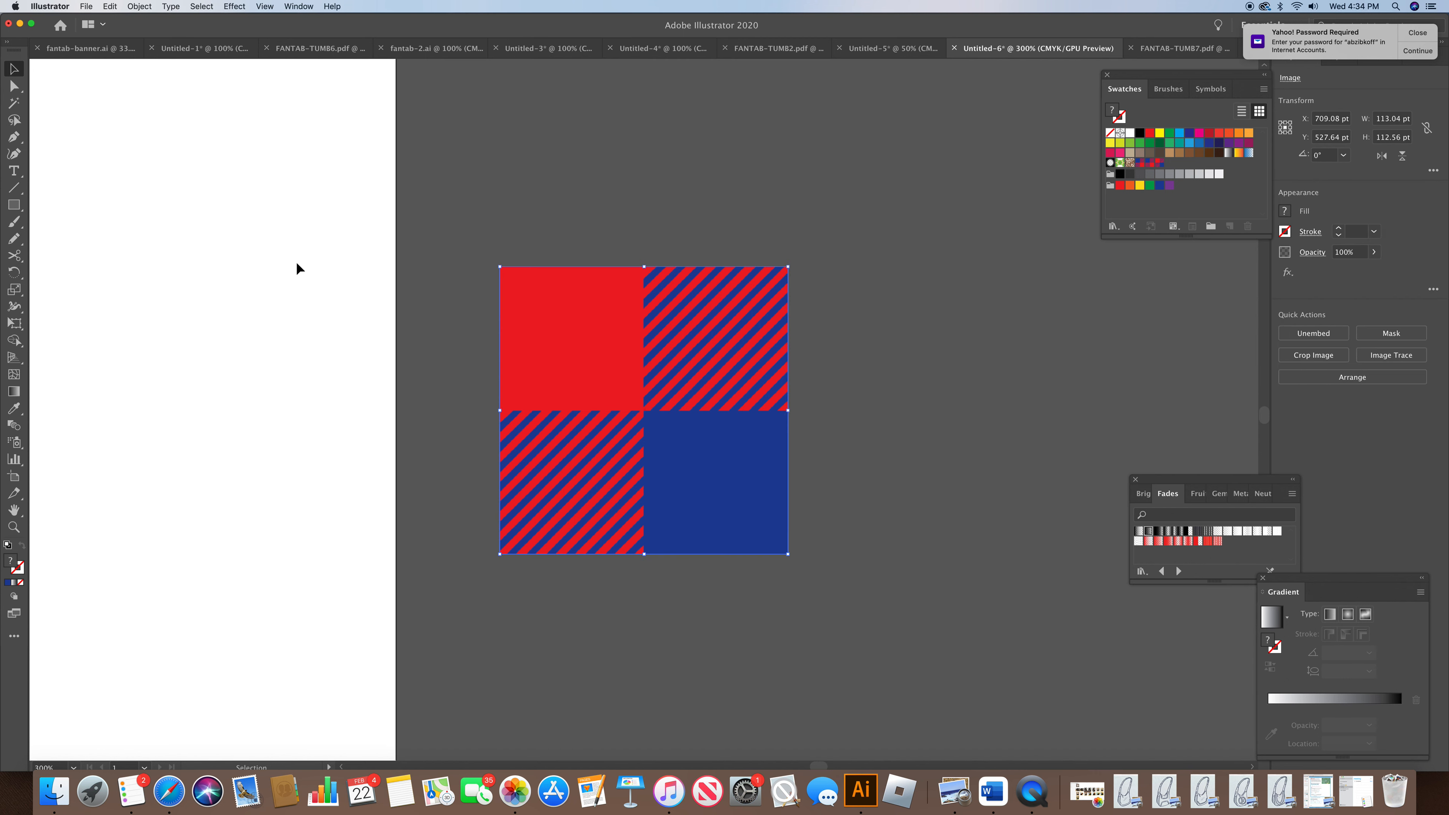
Step: Add the cropped small block to the swatches as a pattern and fill a new rectangle of about 105 × 89 pt with it
{"action": "left_click_drag", "start_coordinate": [629, 367], "coordinate": [1171, 165]}
{"action": "left_click_drag", "start_coordinate": [821, 765], "coordinate": [809, 770]}
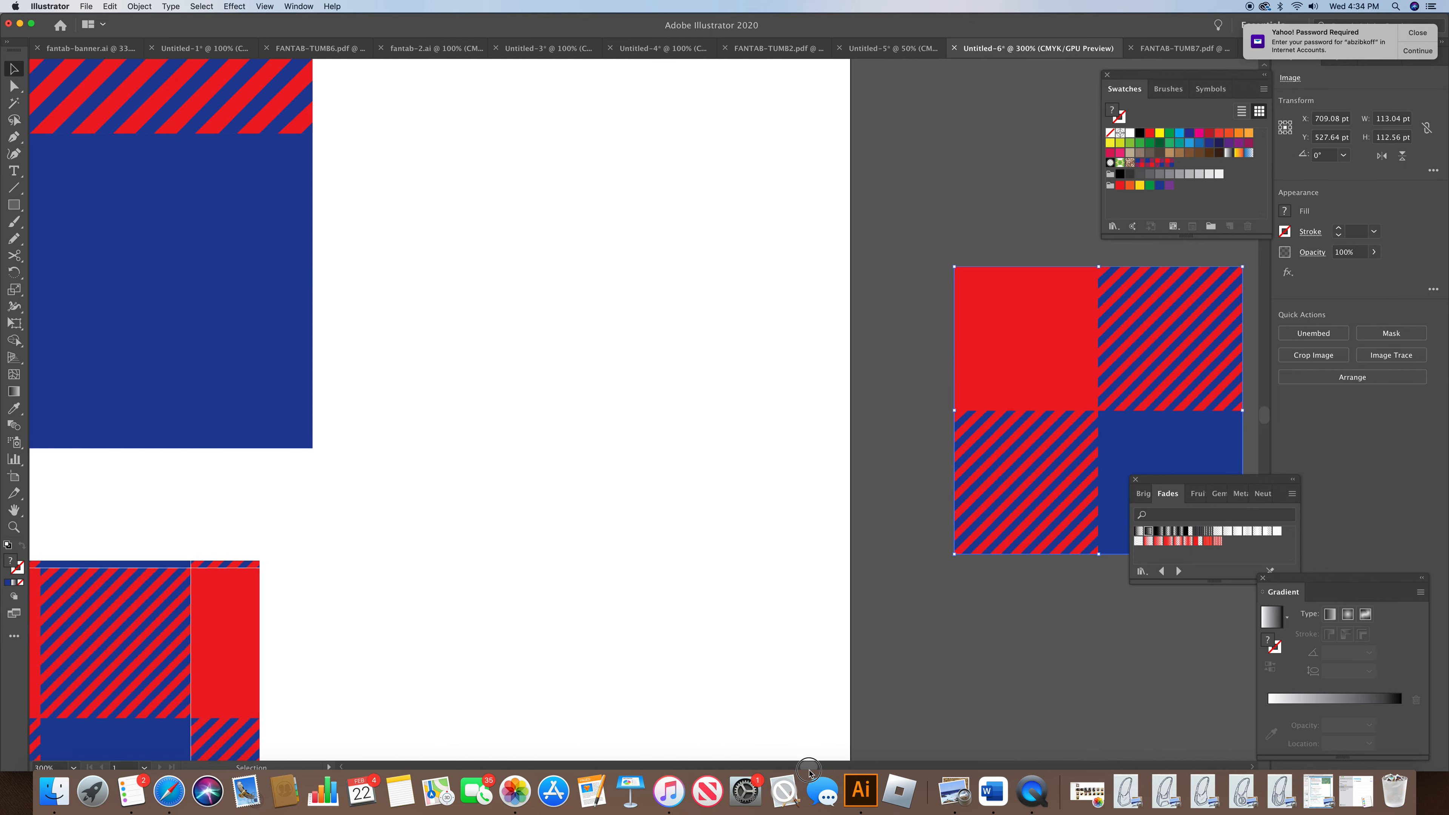
{"action": "left_click", "coordinate": [14, 207]}
{"action": "mouse_move", "coordinate": [355, 440]}
{"action": "left_mouse_down"}
{"action": "mouse_move", "coordinate": [434, 541]}
{"action": "mouse_move", "coordinate": [624, 666]}
{"action": "left_mouse_up"}
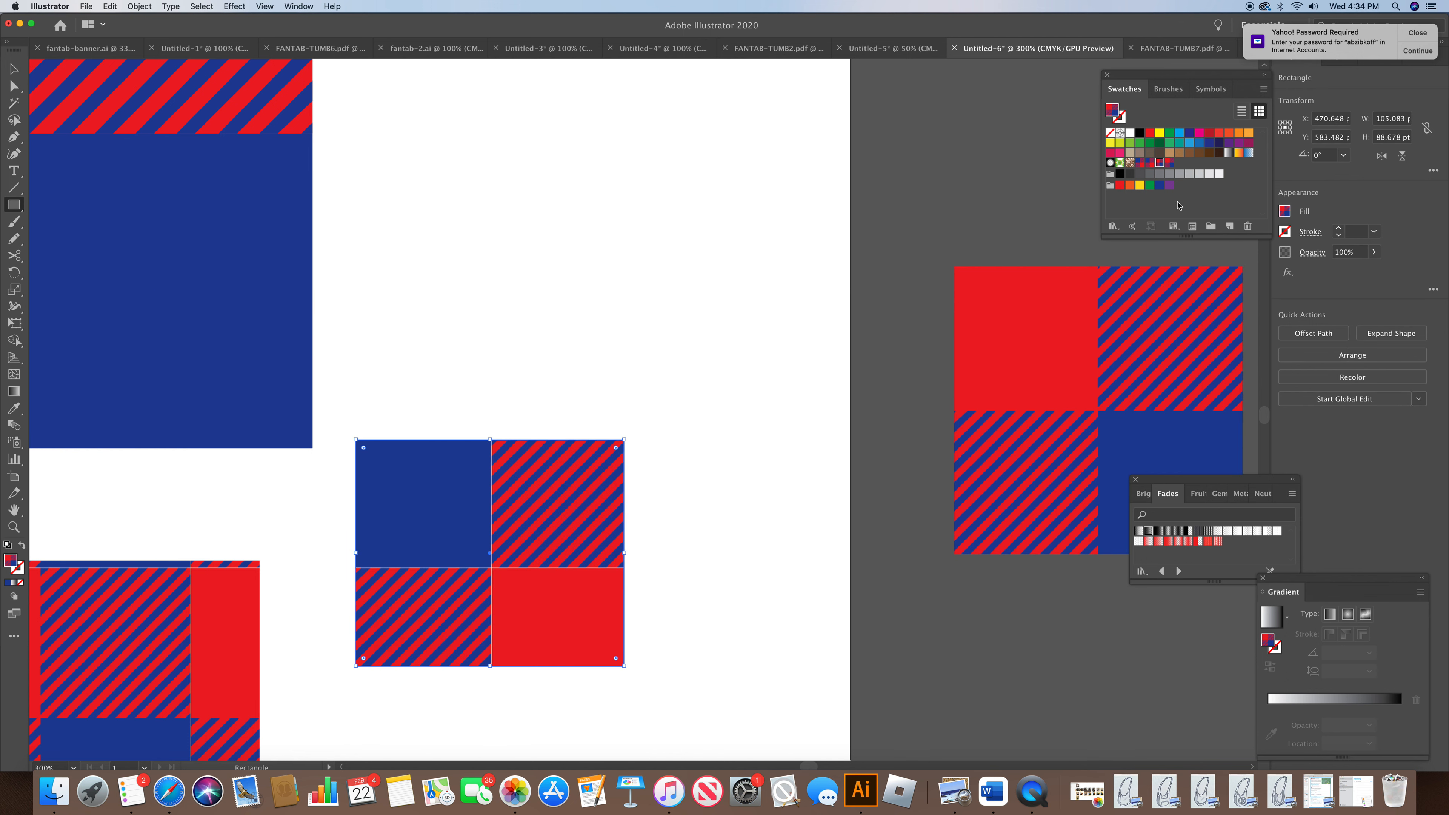
{"action": "left_click", "coordinate": [1170, 164]}
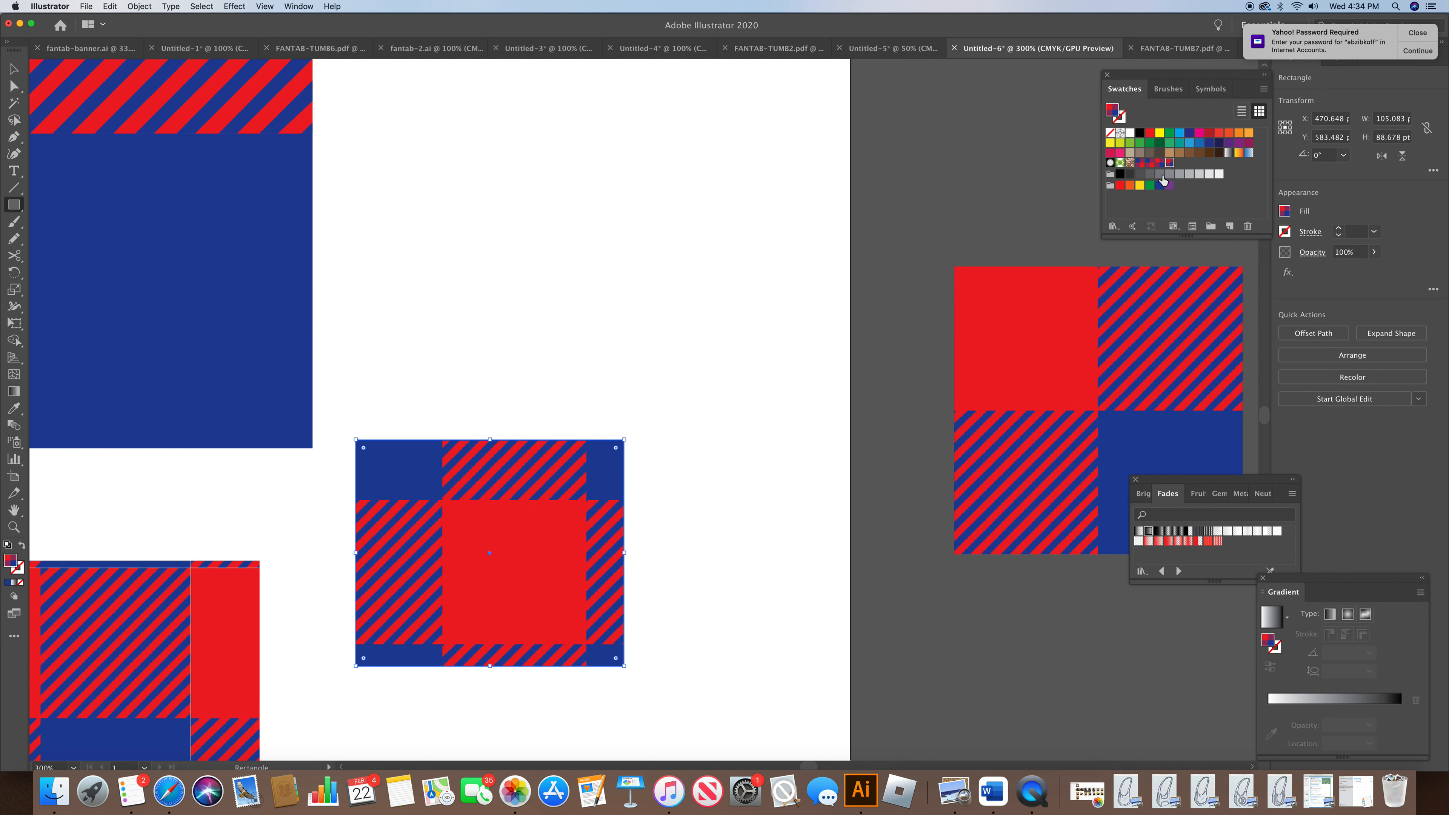
Step: Check the pattern joins in the small test rectangle, try enlarging it to about 187 × 158 pt, and delete it
{"action": "left_click", "coordinate": [72, 767]}
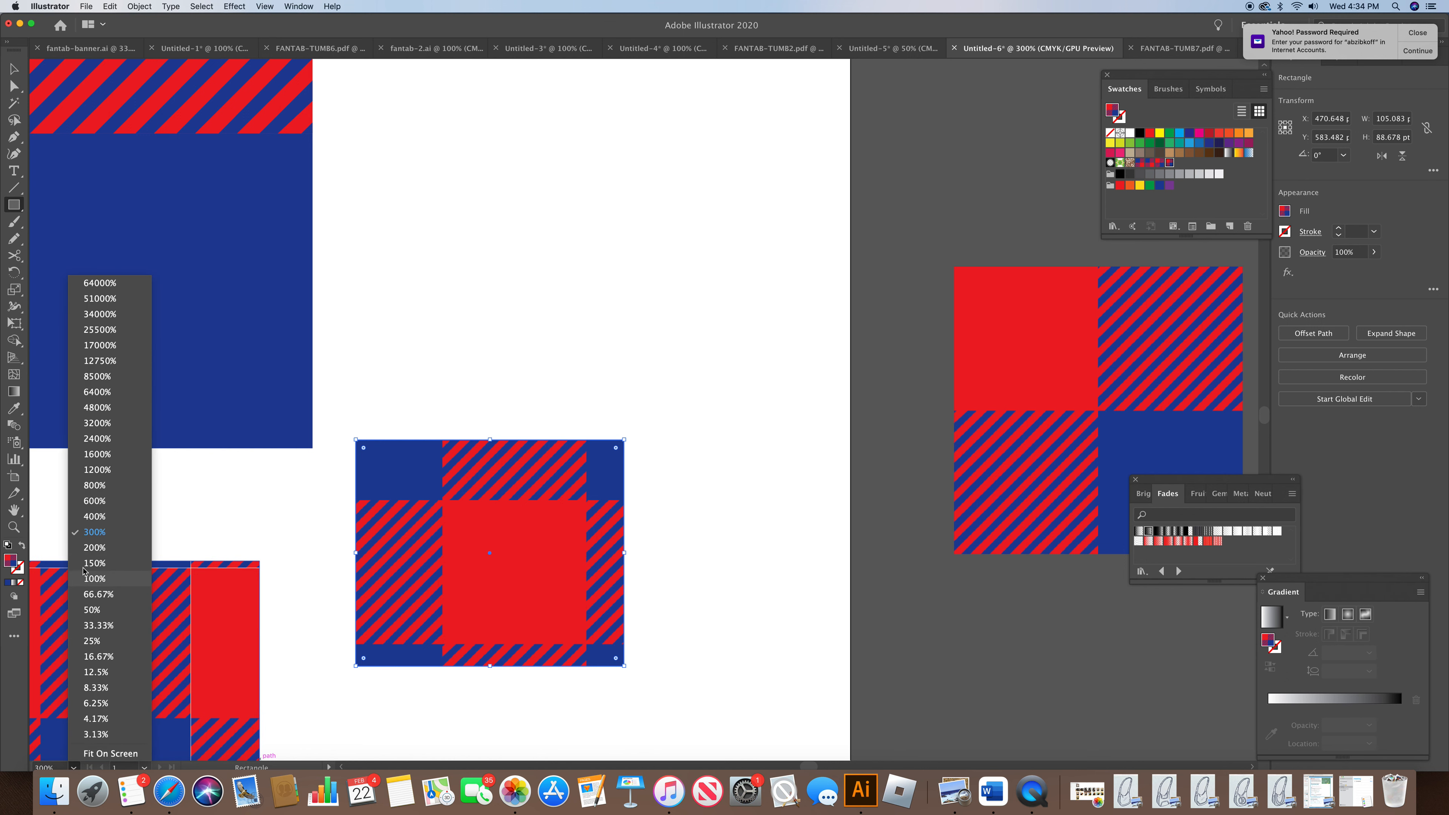
{"action": "left_click", "coordinate": [121, 469]}
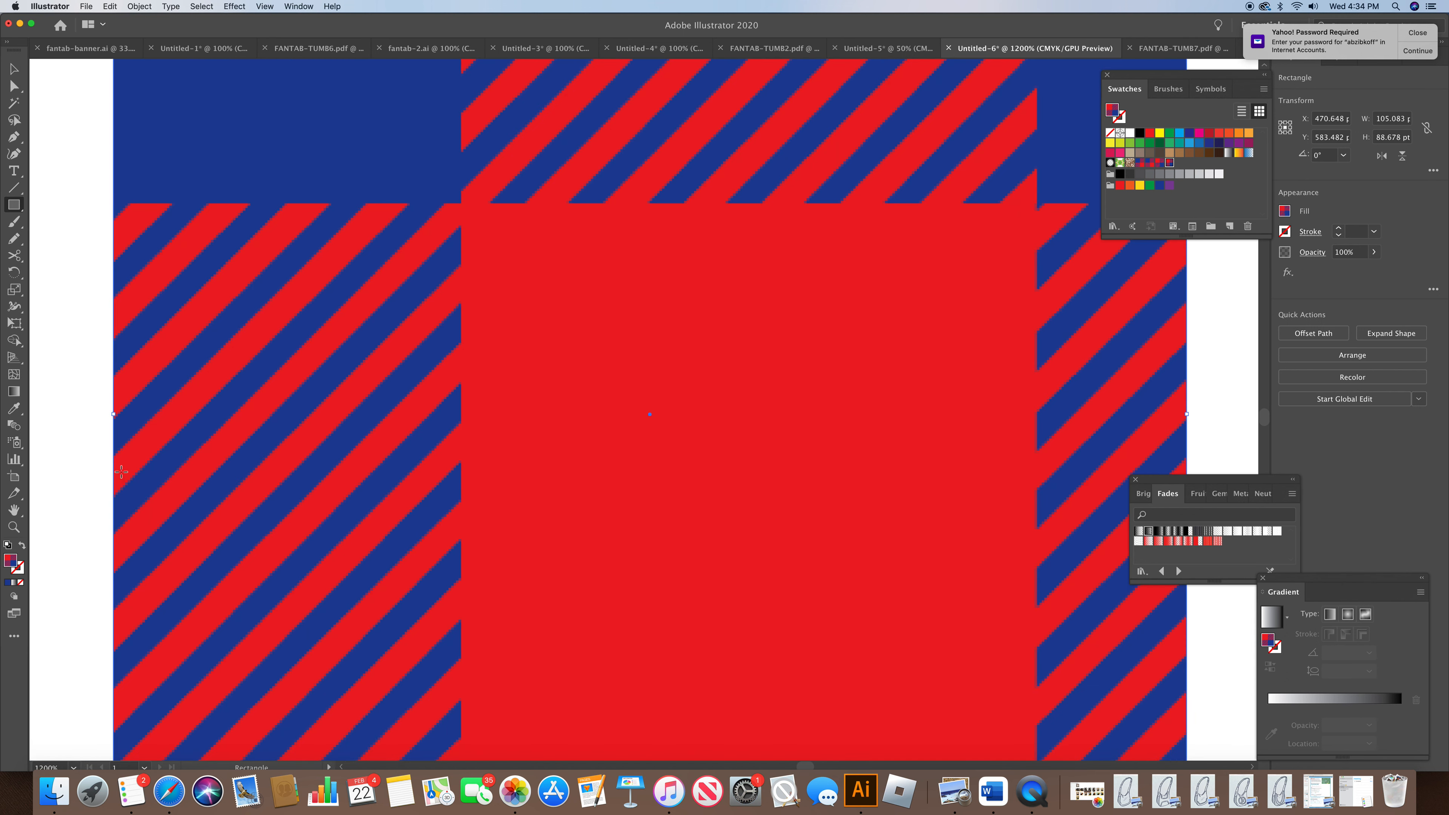
{"action": "left_click", "coordinate": [73, 768]}
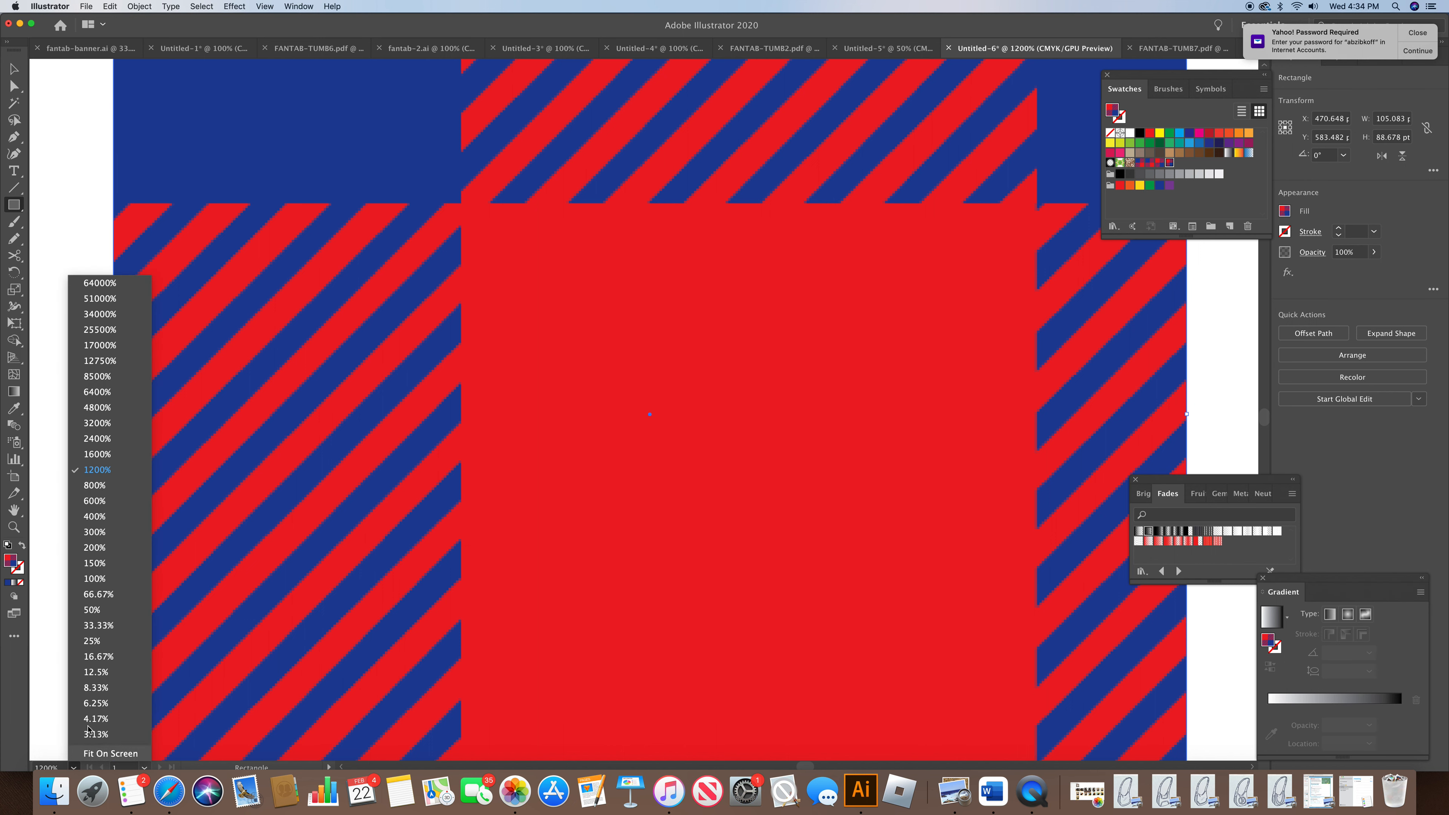
{"action": "left_click", "coordinate": [95, 579]}
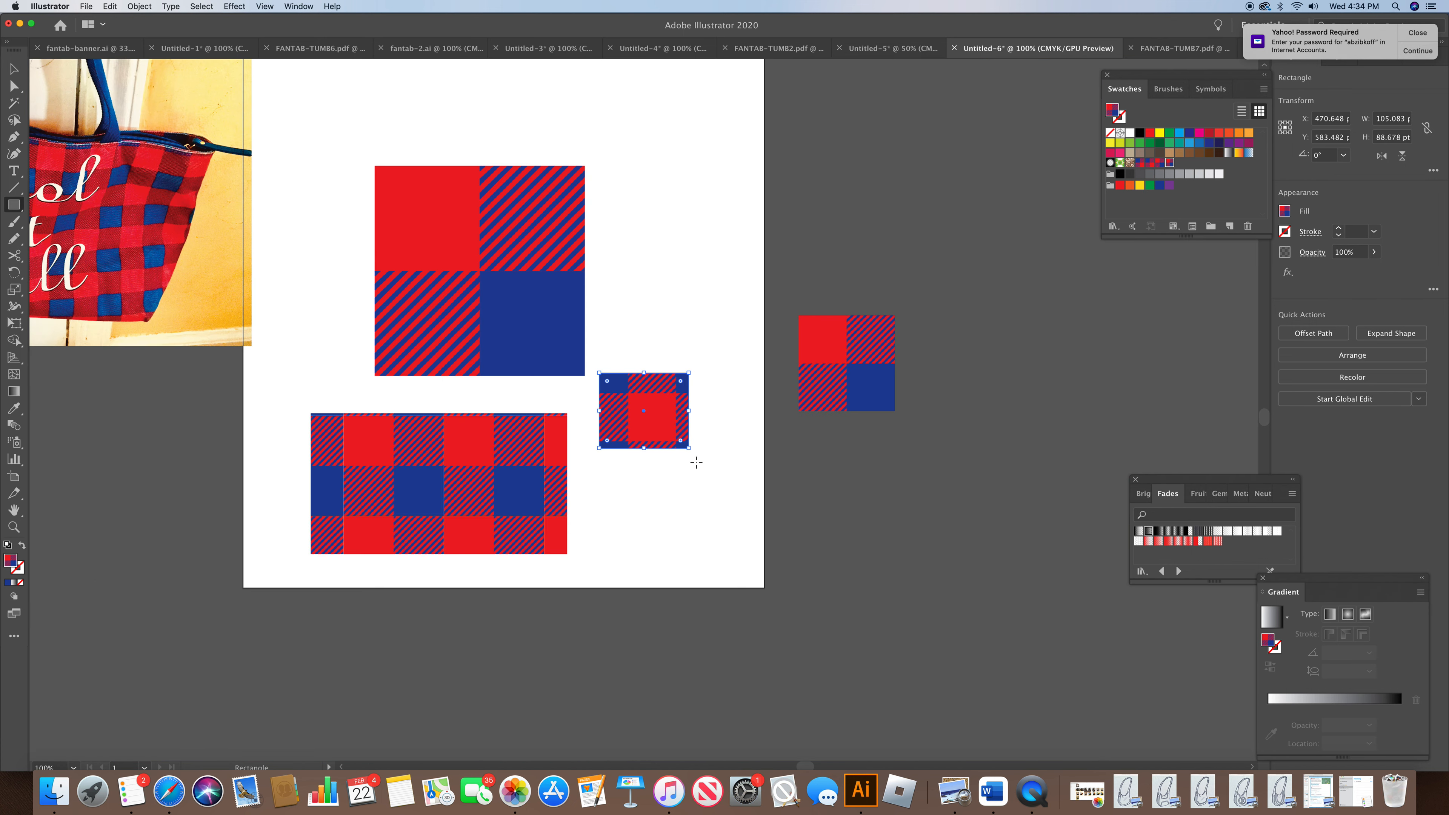
{"action": "left_click_drag", "start_coordinate": [688, 448], "coordinate": [759, 508]}
{"action": "key", "text": "Delete"}
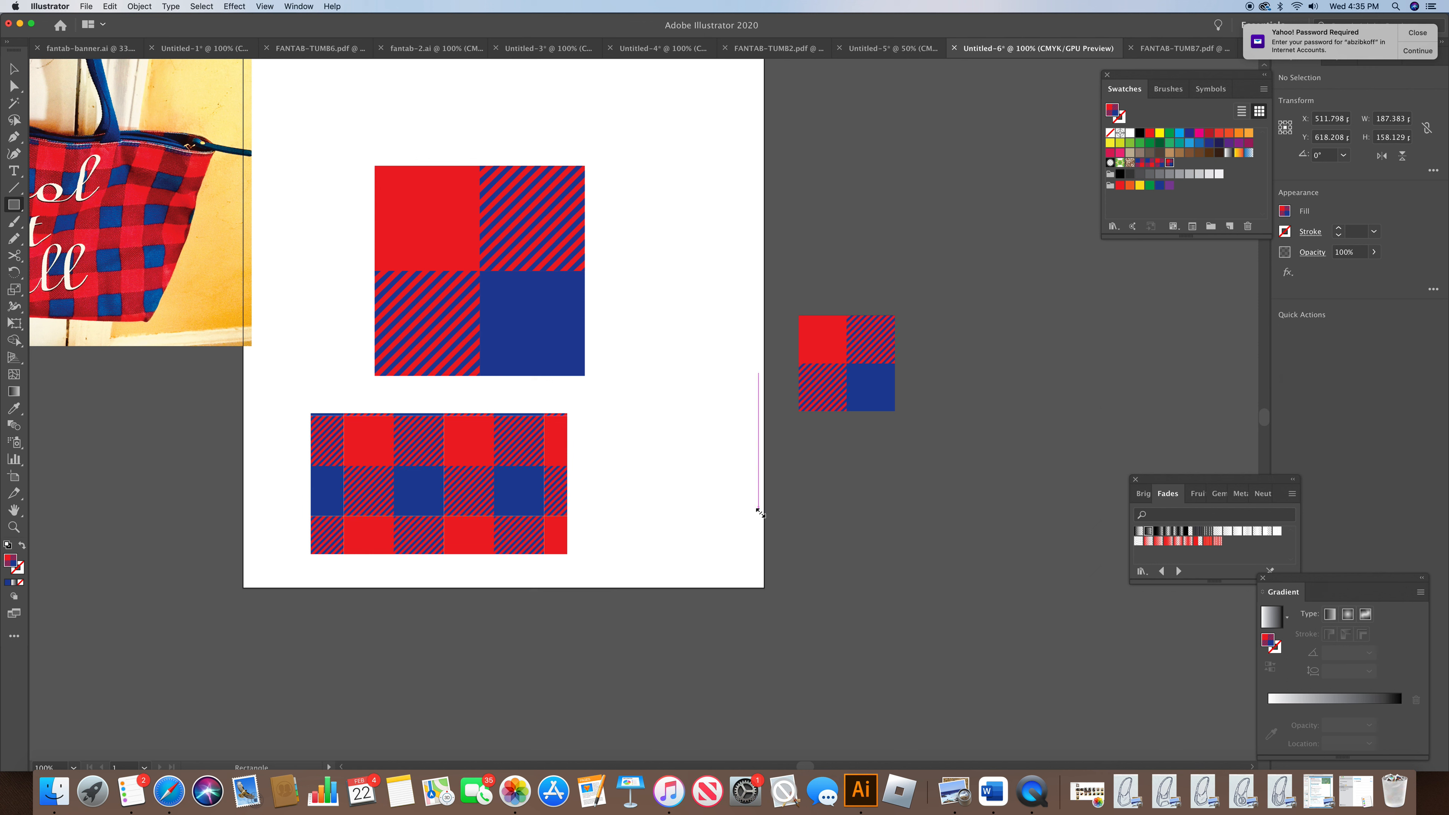
Step: Draw an ellipse filled with the new plaid pattern beside the large plaid rectangle, extending past the artboard's edge
{"action": "left_click_drag", "start_coordinate": [14, 204], "coordinate": [87, 244]}
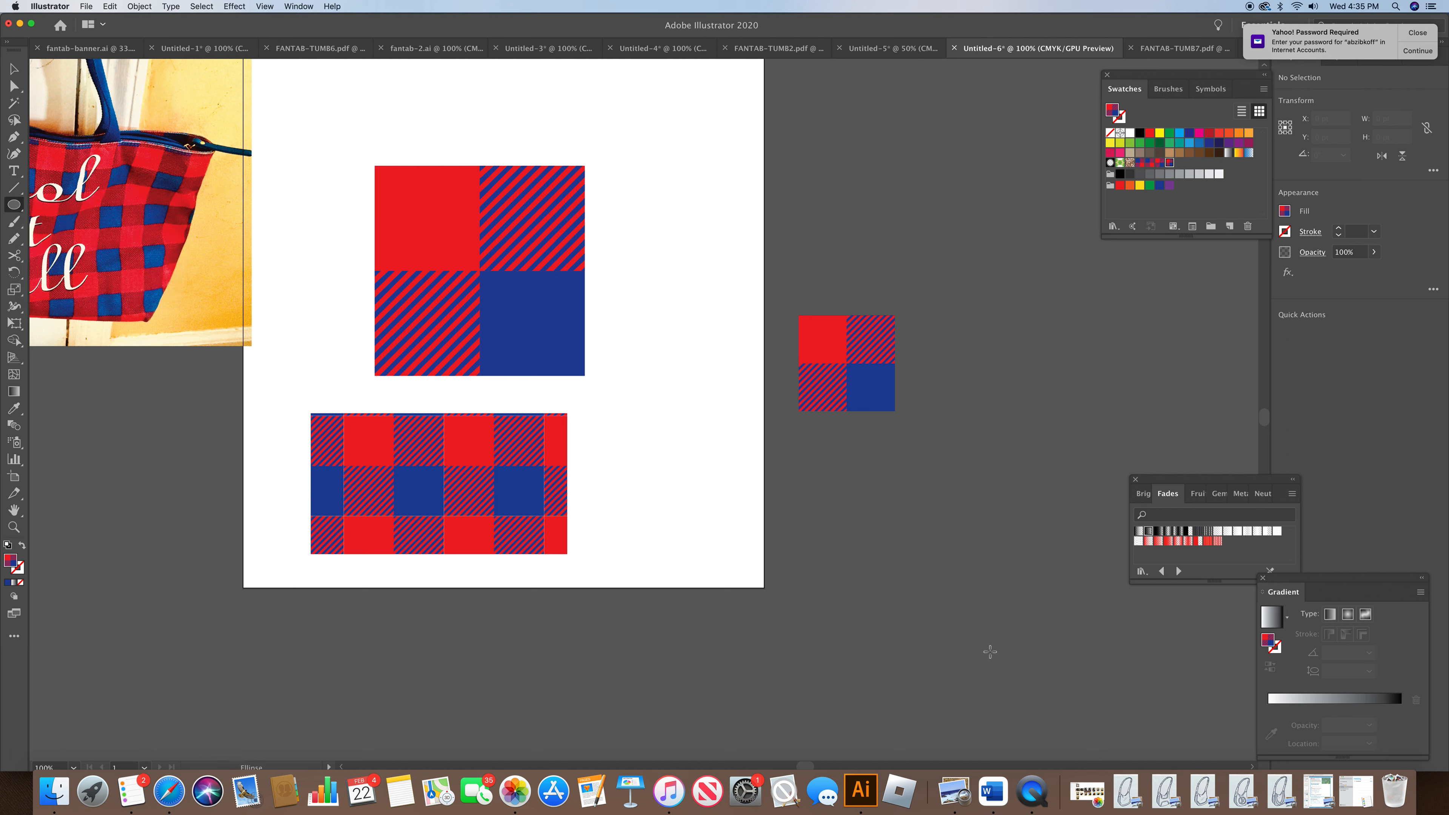
{"action": "left_click_drag", "start_coordinate": [611, 405], "coordinate": [789, 573]}
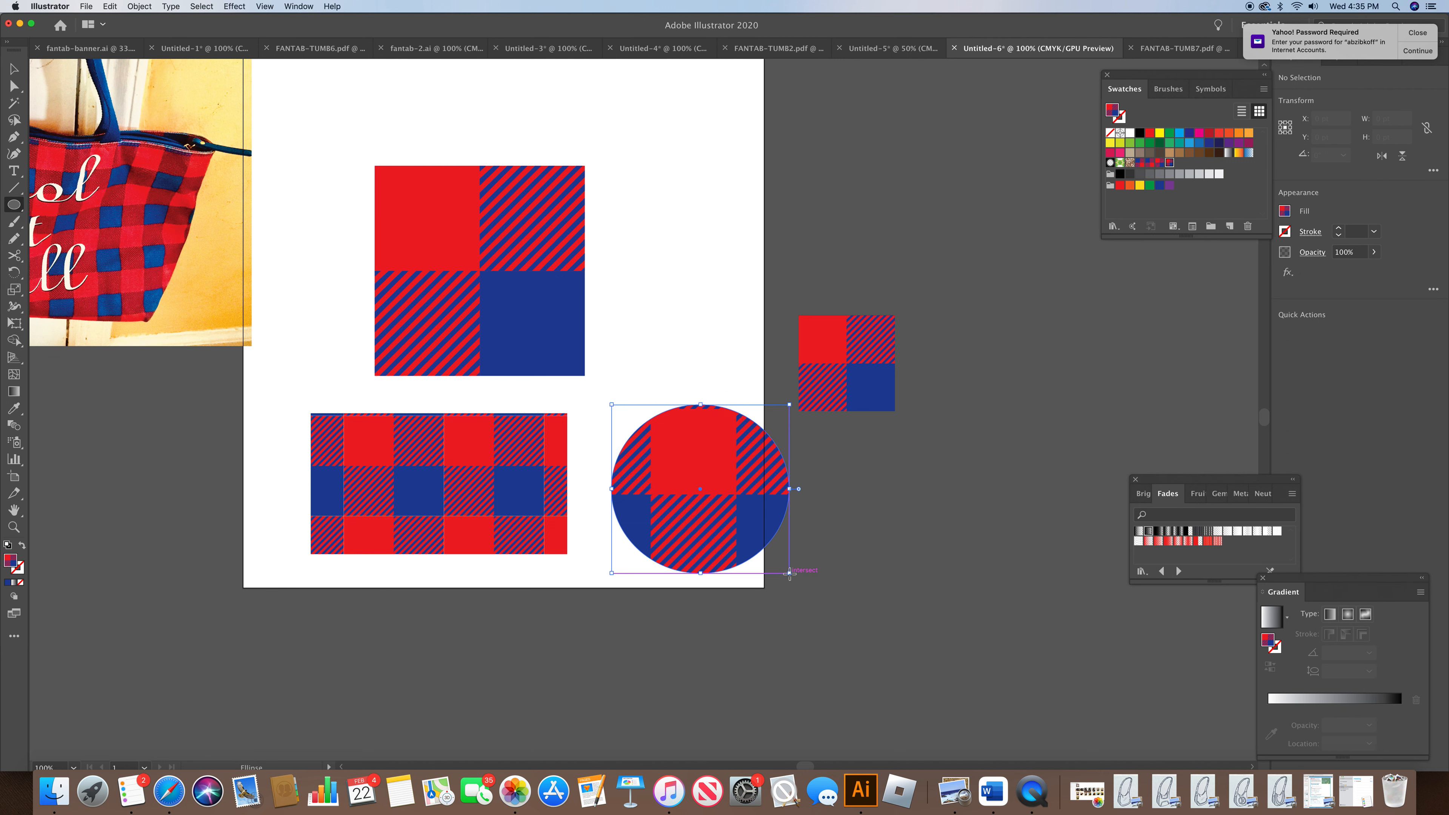